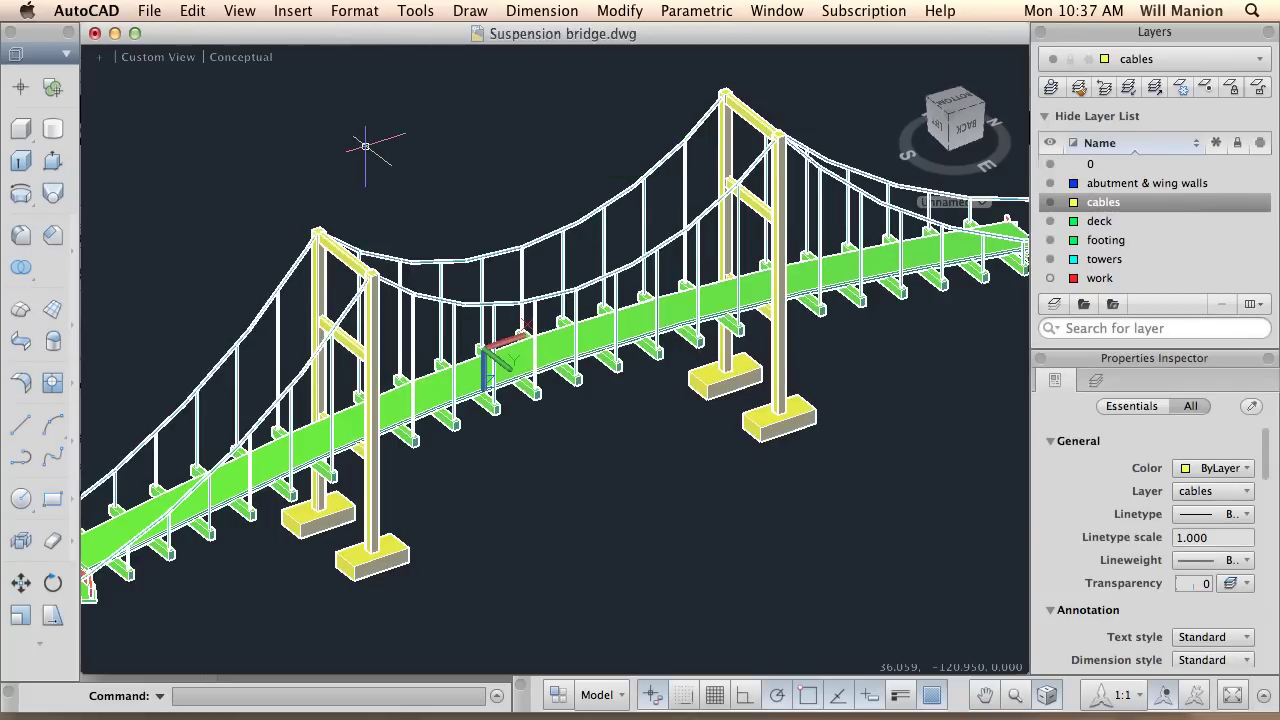
Review the Look & Feel settings in the application preferences, including the interface theme and toolset icon size.
right_click(176, 122)
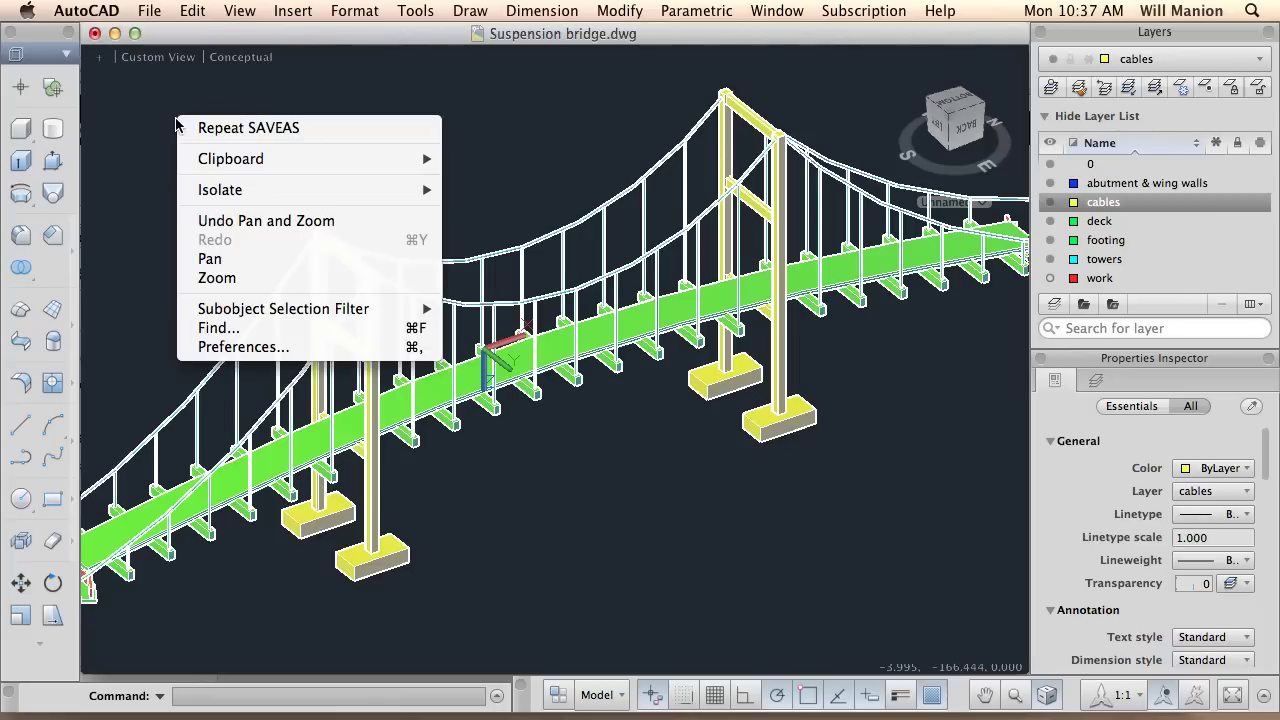
click(245, 347)
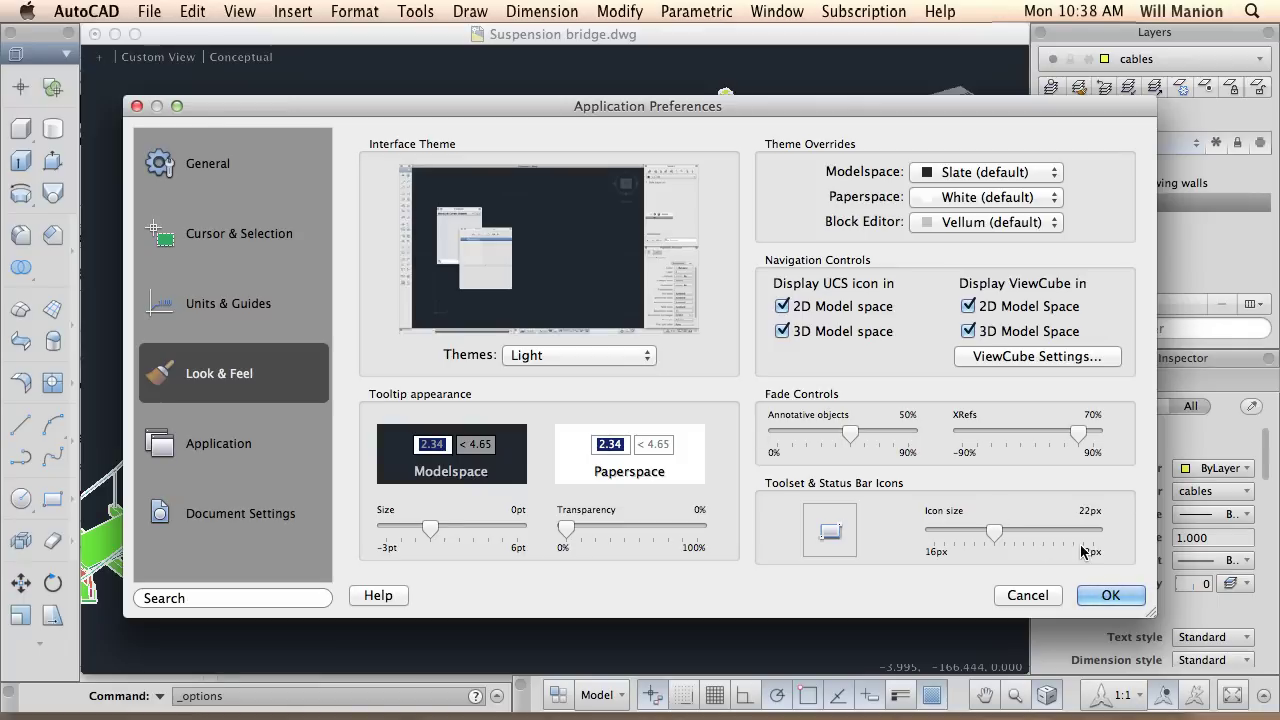
click(1108, 596)
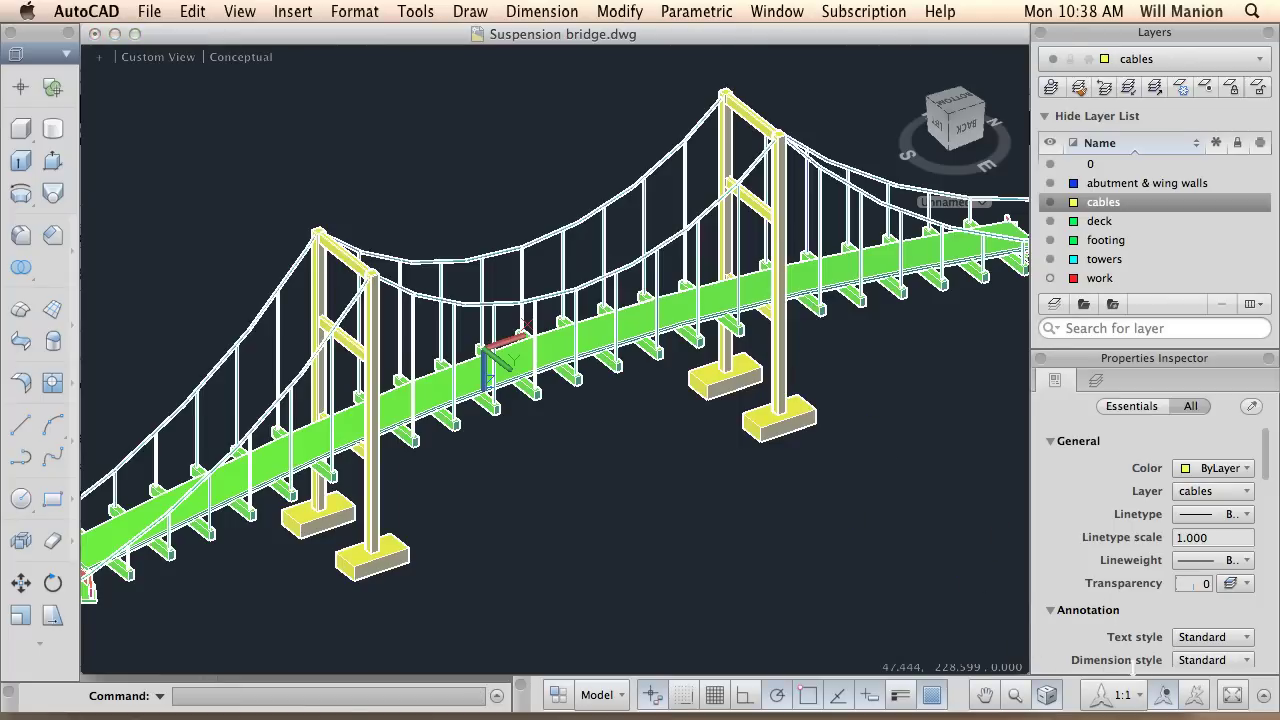
Show the additional status bar controls and orbit the bridge with 3D Orbit to look more steeply along its deck.
click(1265, 697)
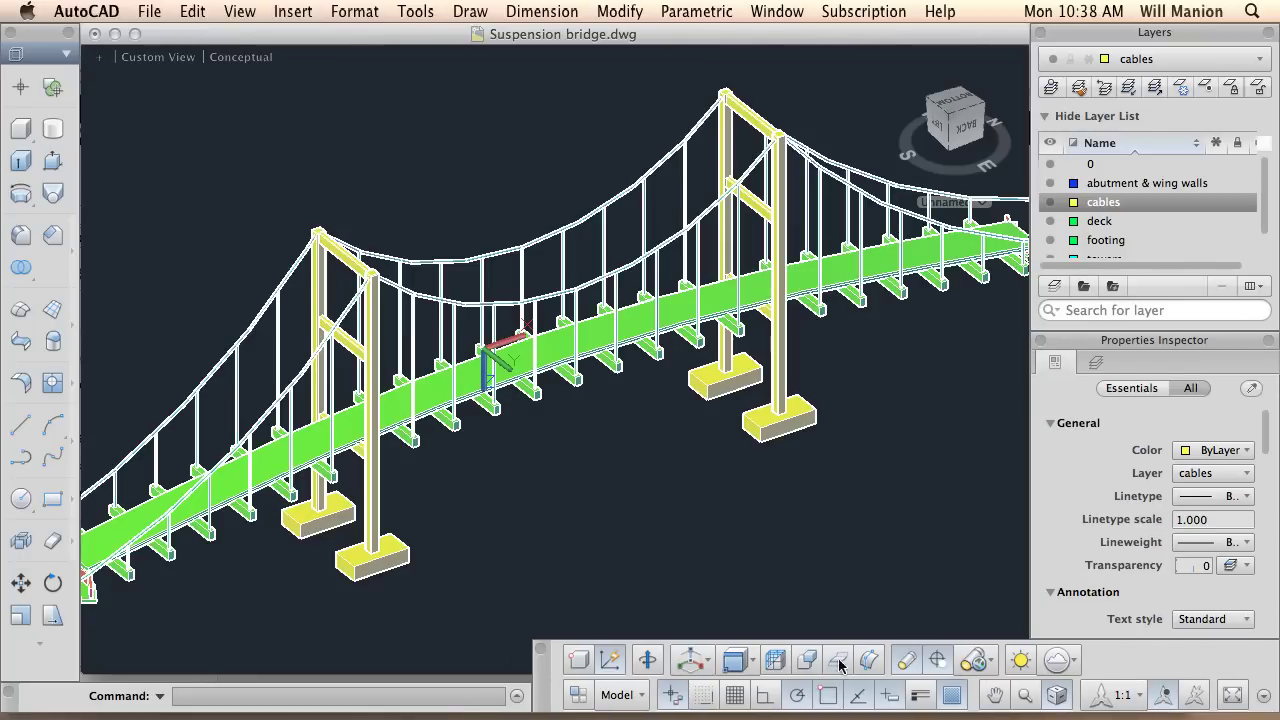
click(648, 659)
mouse_move(592, 511)
mouse_down()
mouse_move(697, 503)
mouse_move(714, 486)
mouse_move(698, 499)
mouse_move(563, 506)
mouse_move(514, 417)
mouse_move(494, 451)
mouse_move(535, 537)
mouse_move(634, 534)
mouse_move(628, 506)
mouse_up()
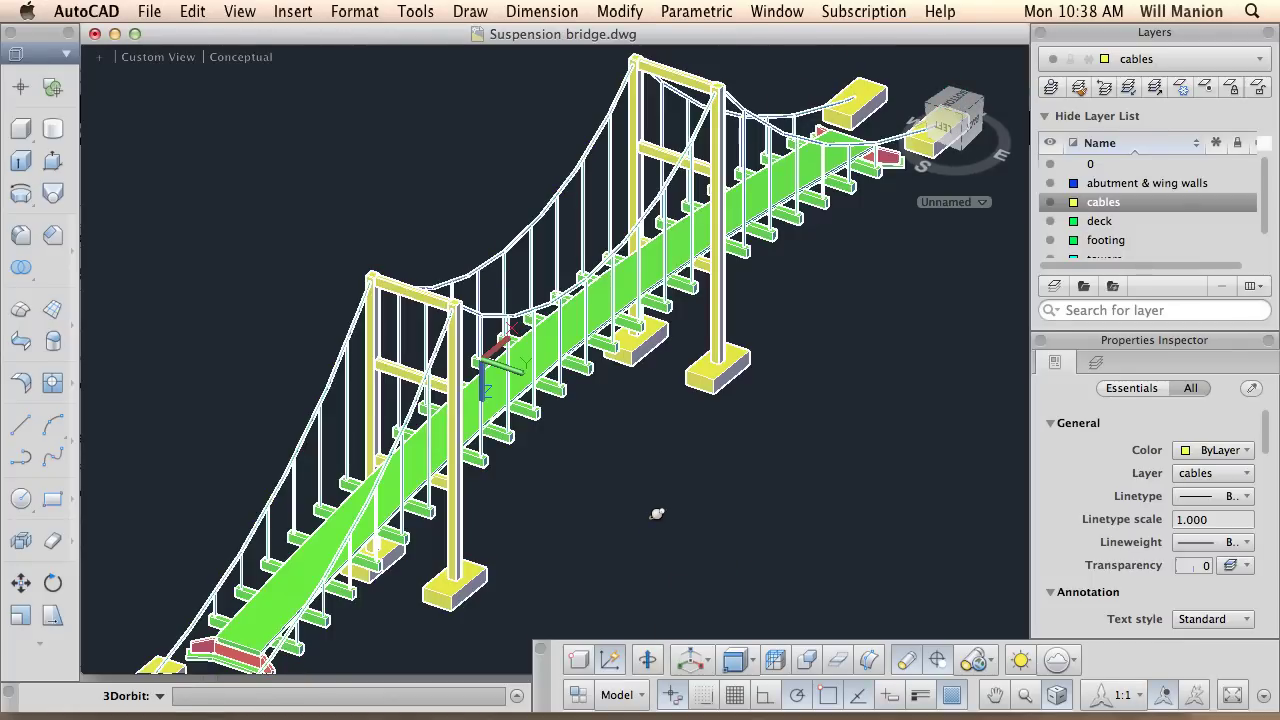
key(Escape)
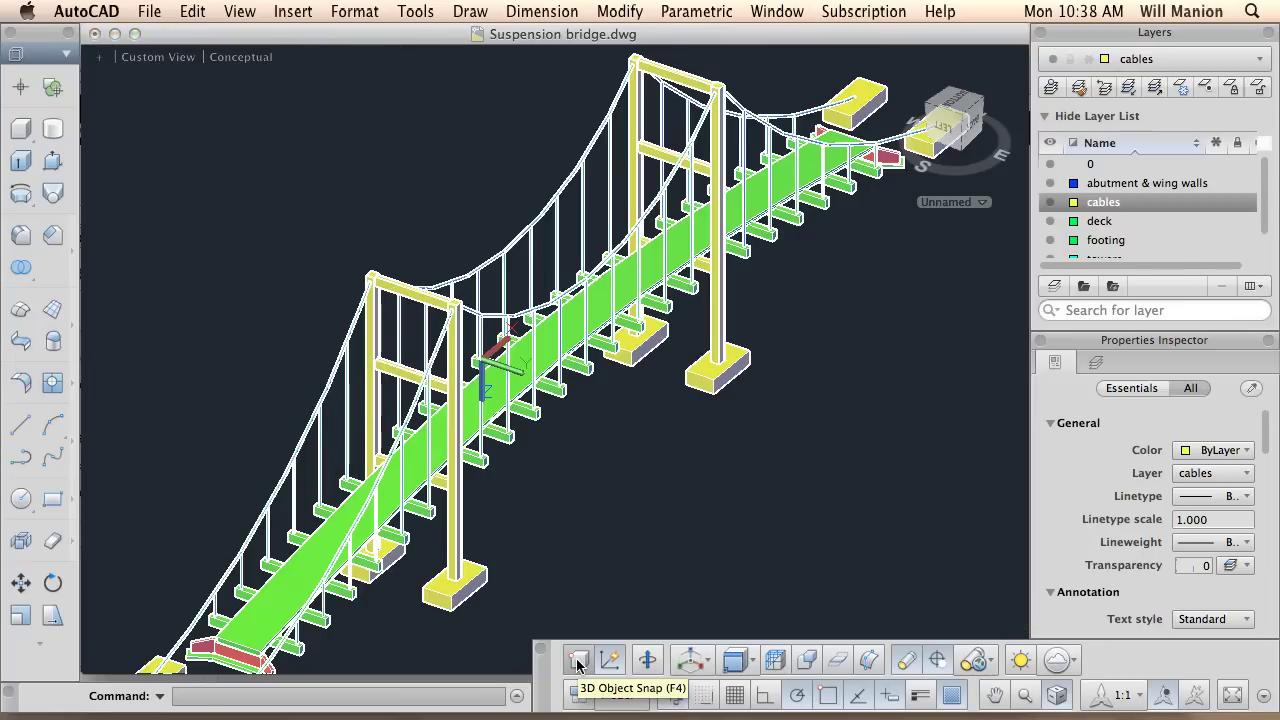
click(706, 664)
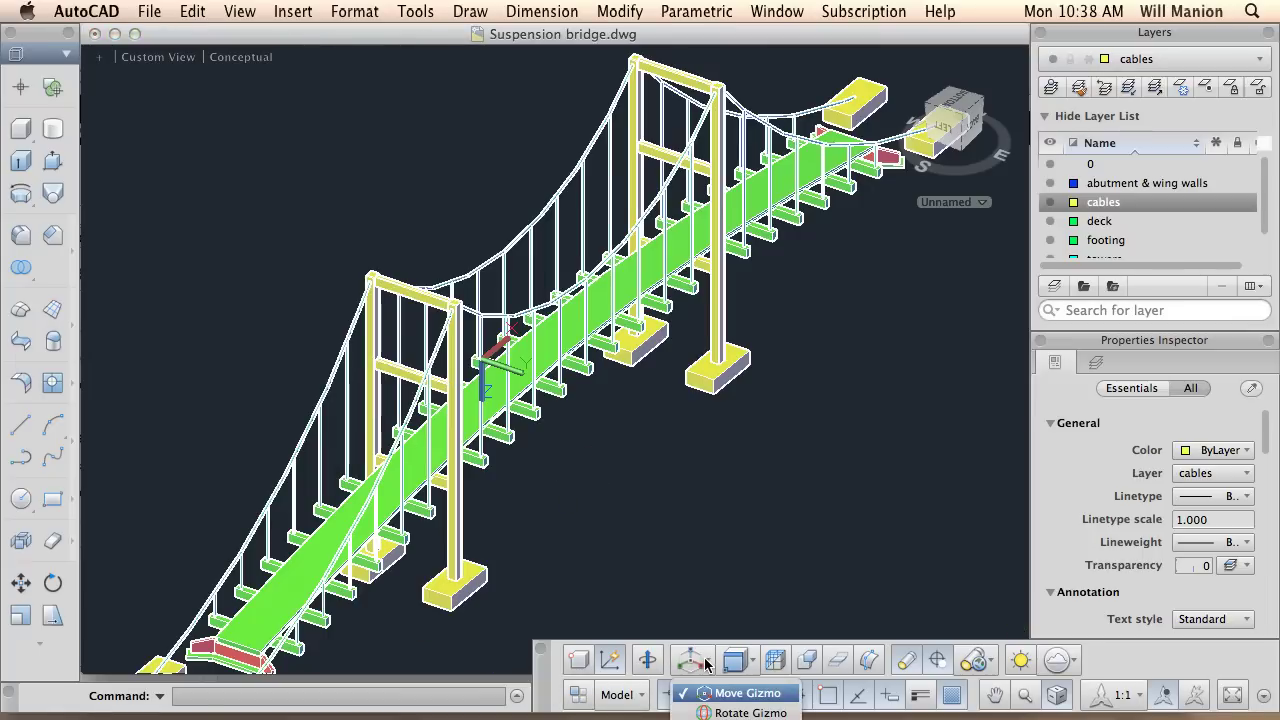
click(703, 578)
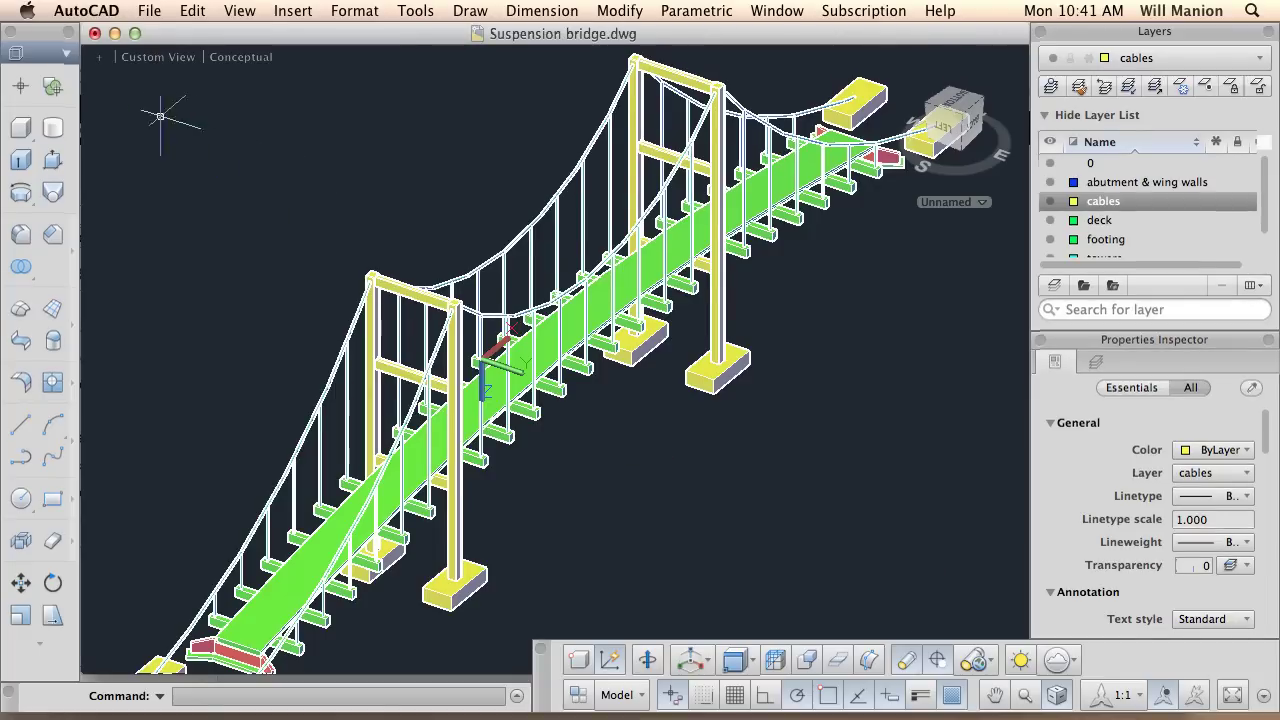
click(180, 143)
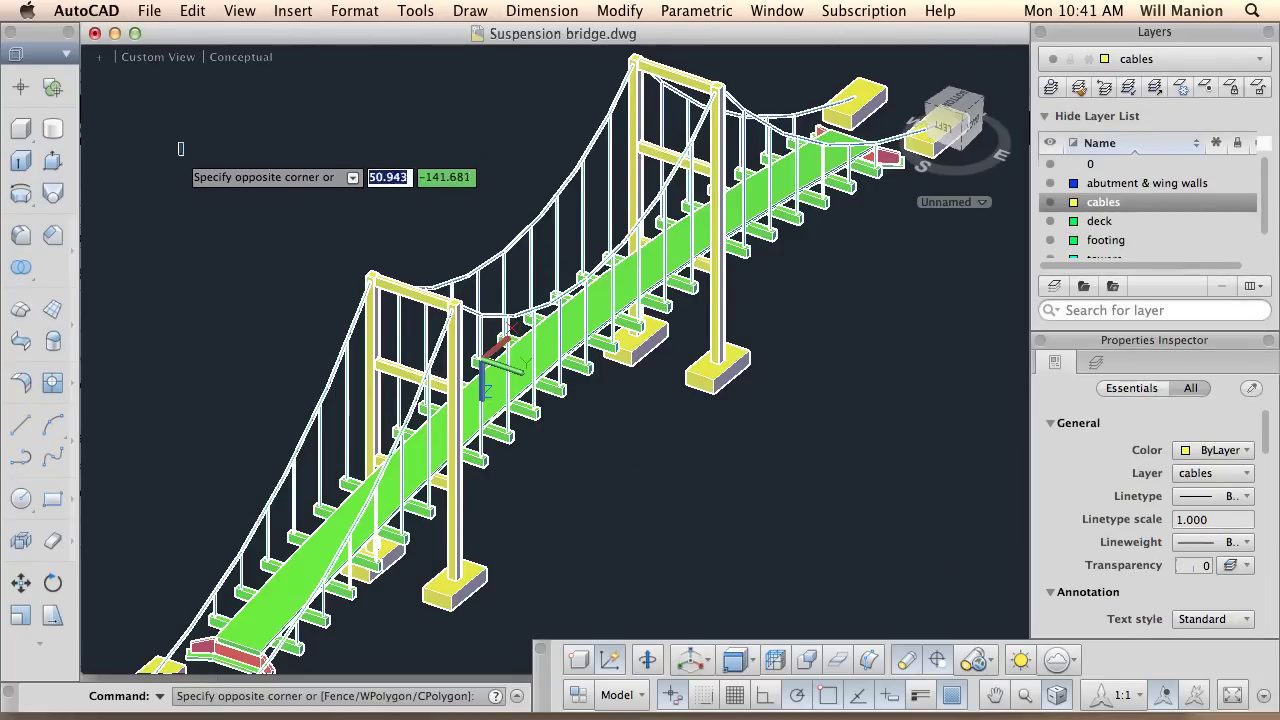
click(157, 190)
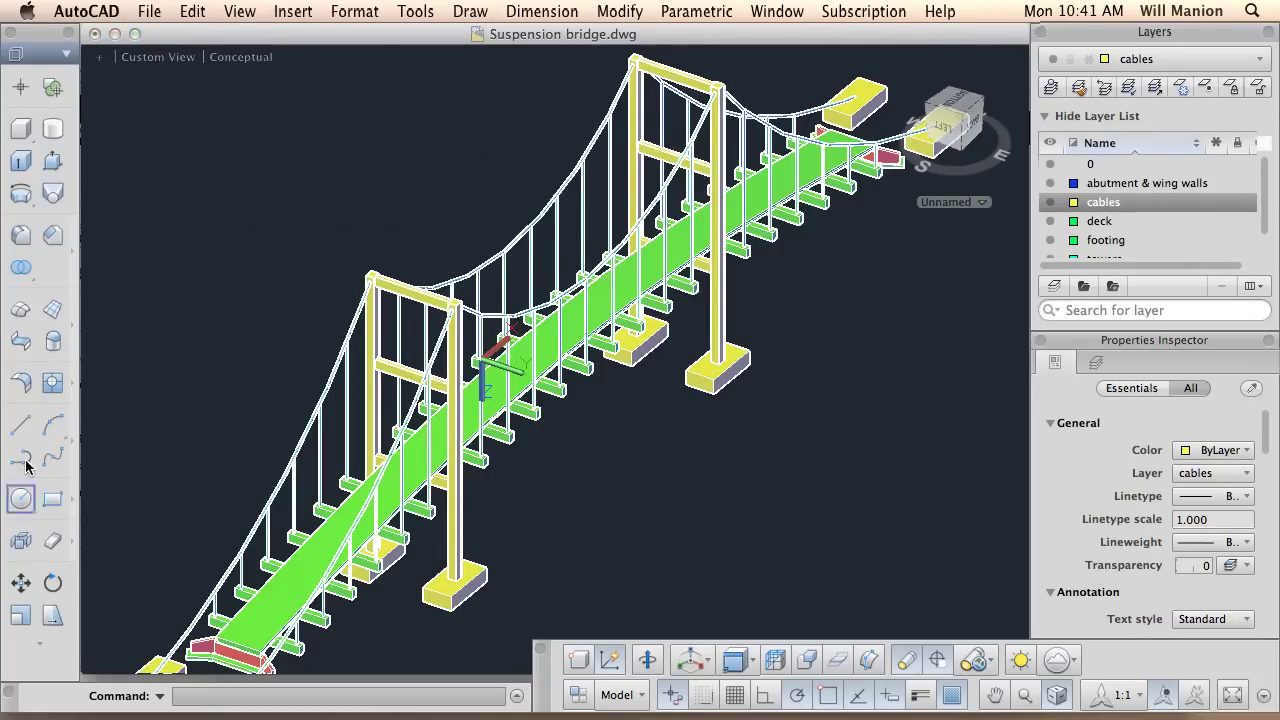
Open the Material Browser from the Modeling tool set and widen its window to show full material names and previews.
scroll(36, 647, down, 3)
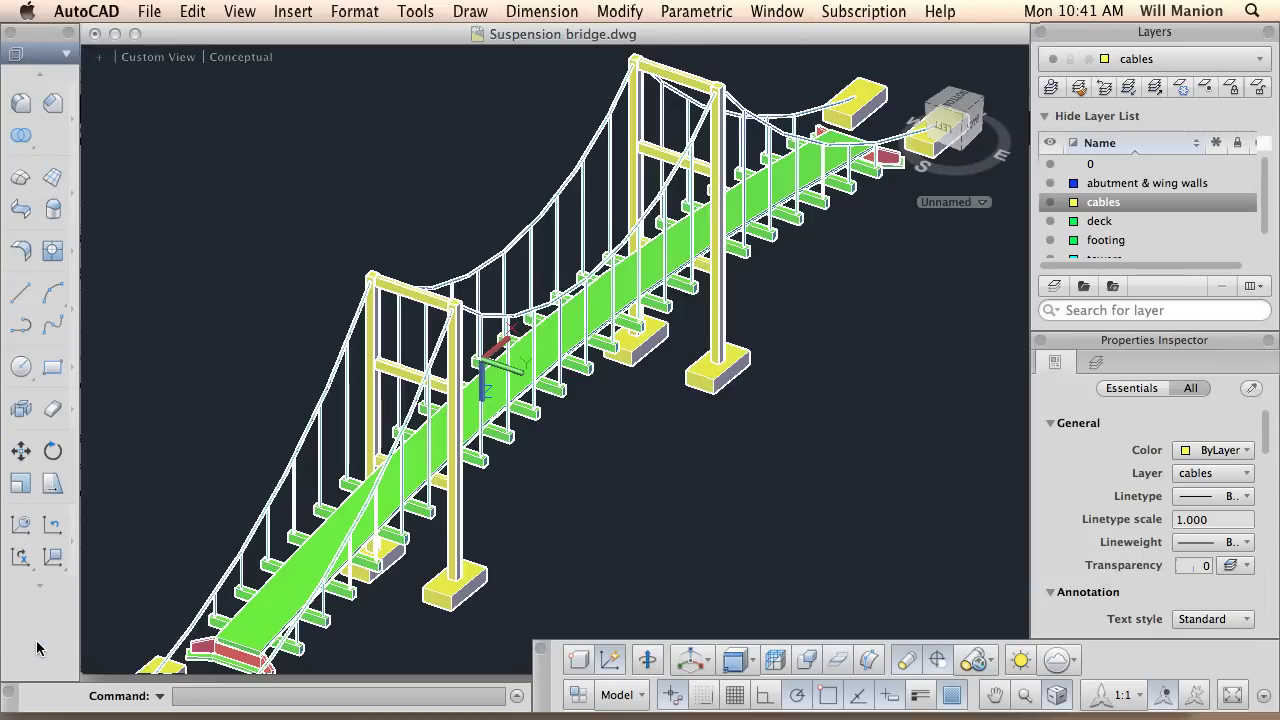
click(60, 53)
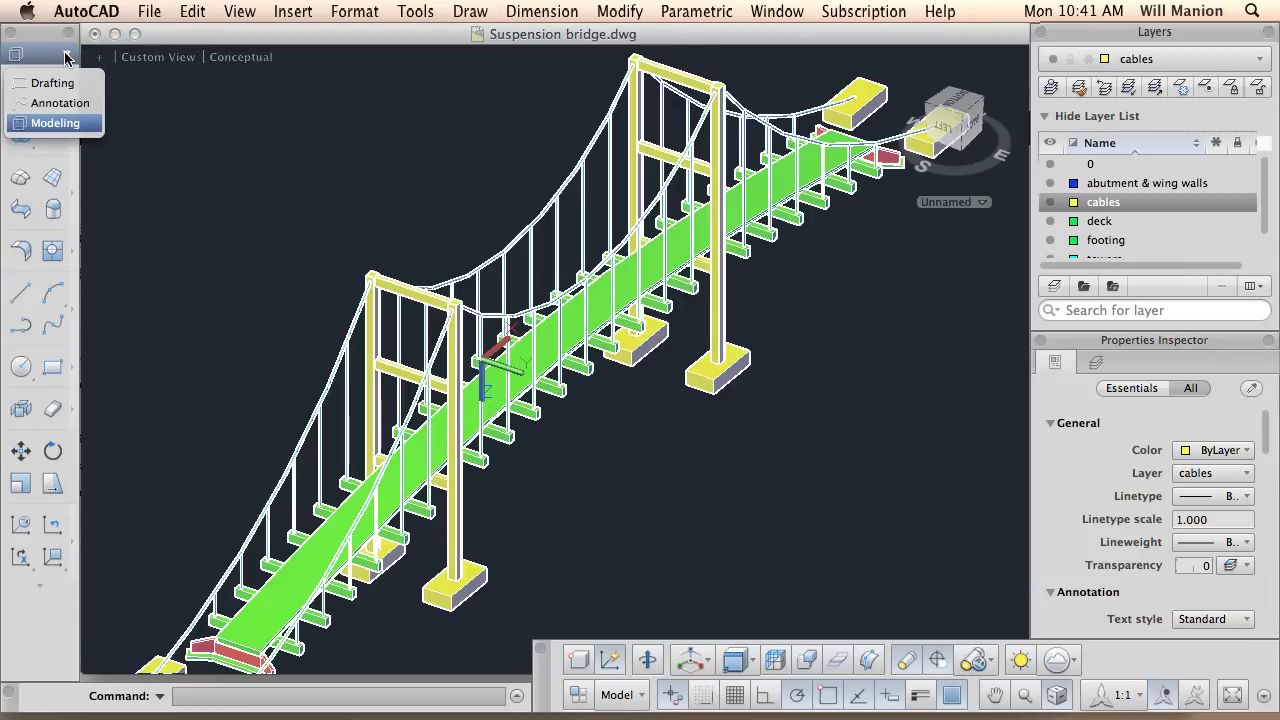
click(63, 123)
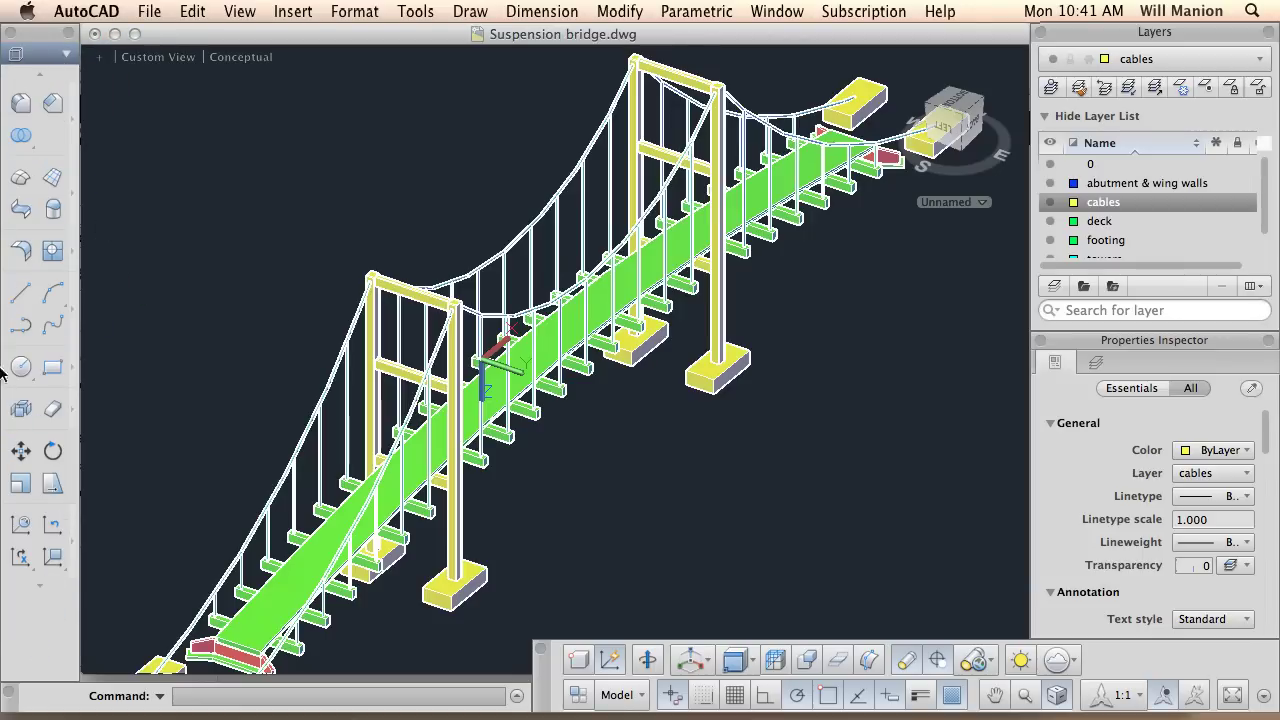
click(41, 586)
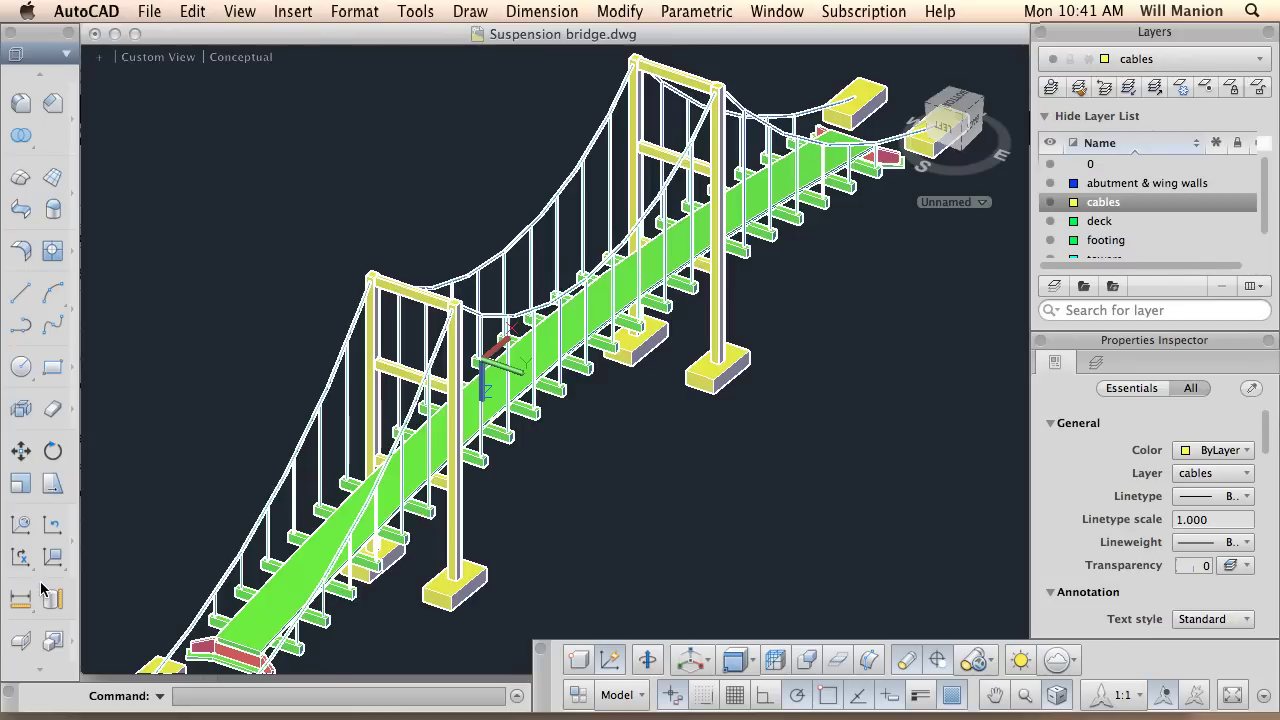
scroll(40, 672, down, 2)
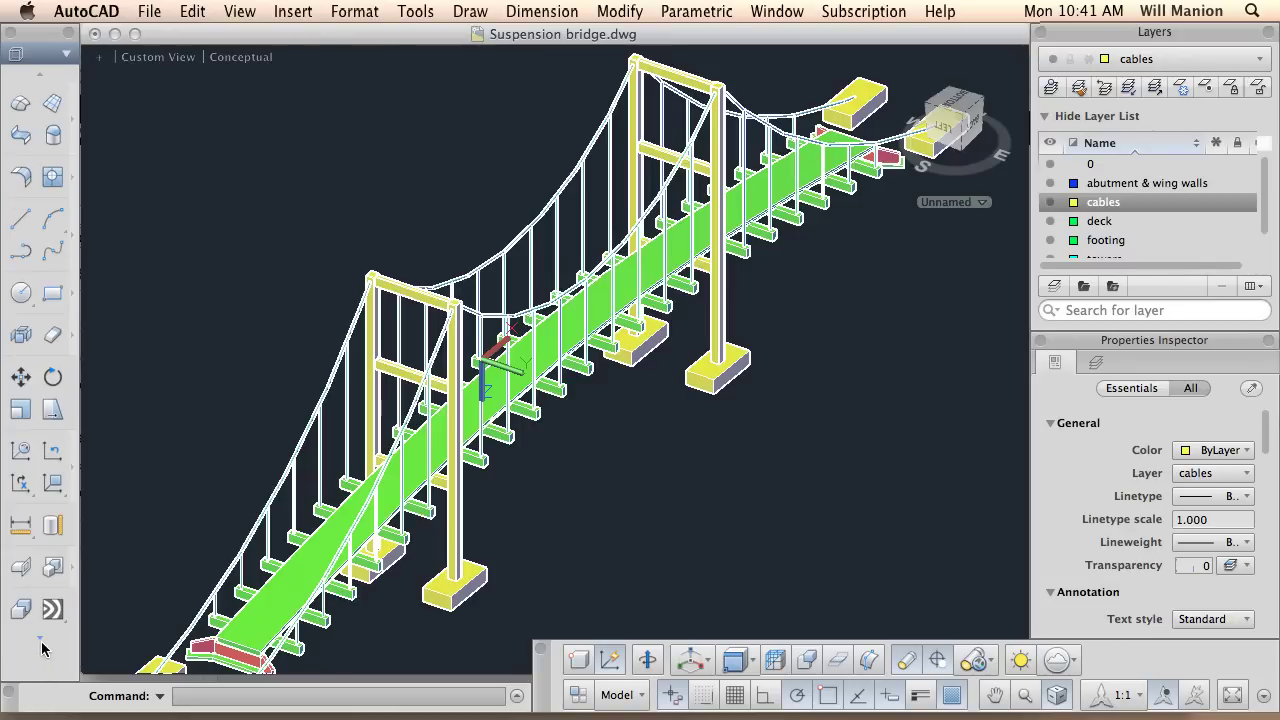
scroll(41, 645, down, 2)
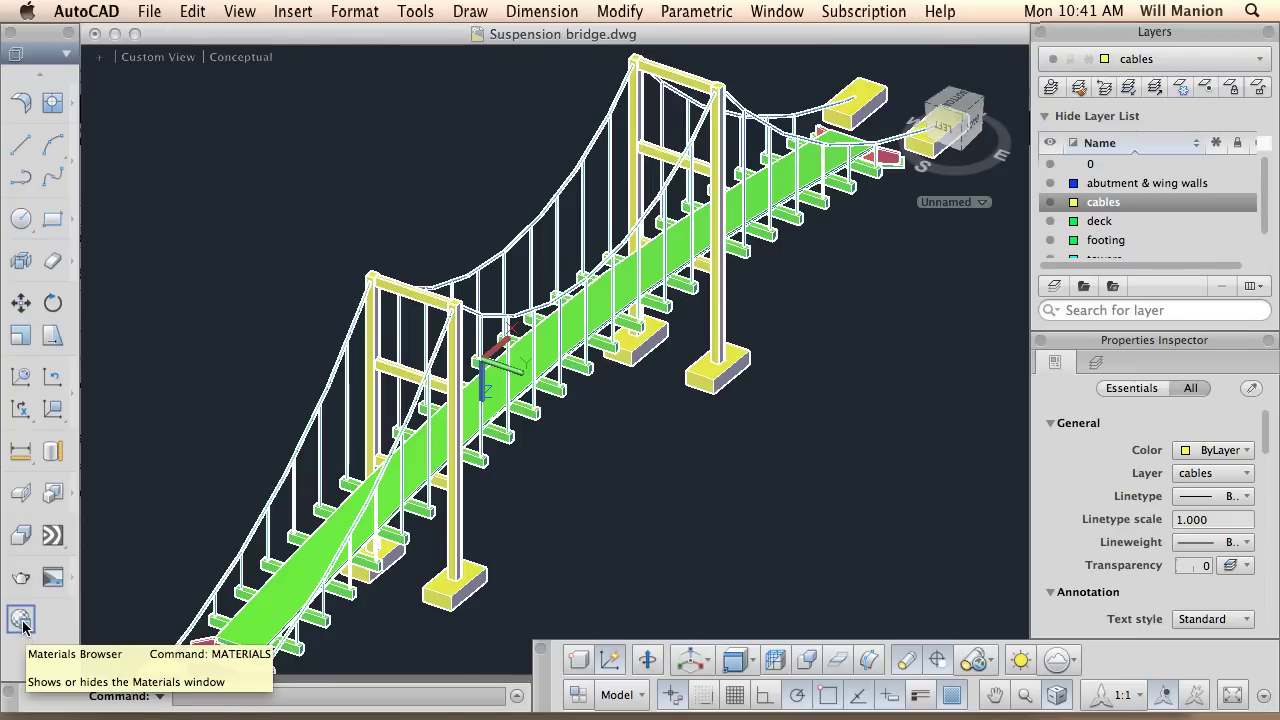
click(22, 621)
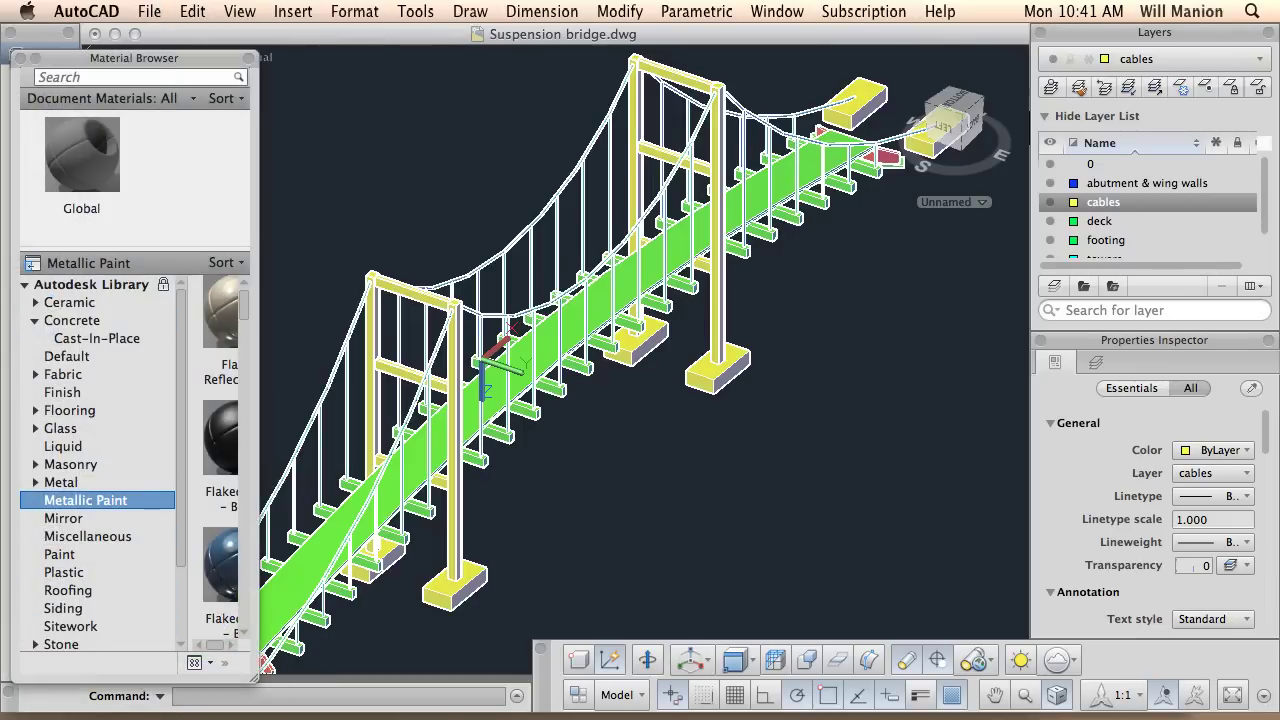
drag(179, 63, 250, 62)
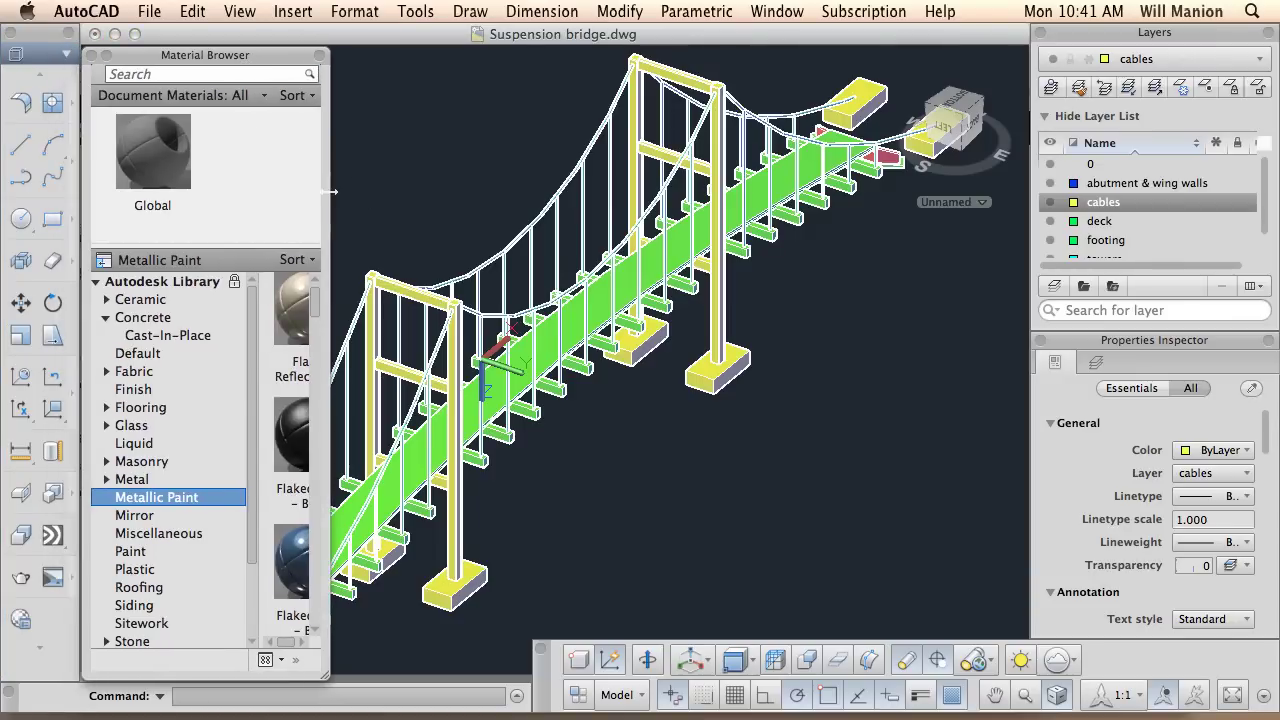
drag(333, 196, 466, 226)
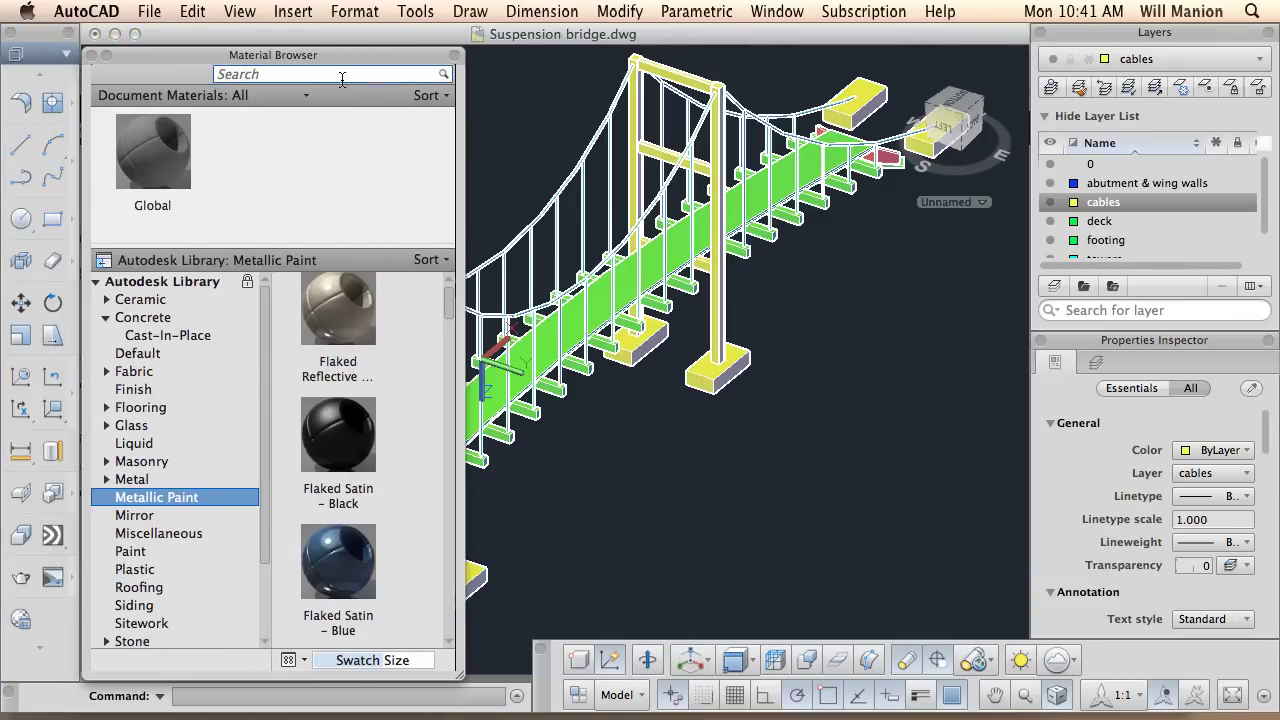
drag(310, 65, 423, 89)
Set the viewport's visual style to Realistic and move the Material Browser aside to uncover more of the bridge.
click(263, 62)
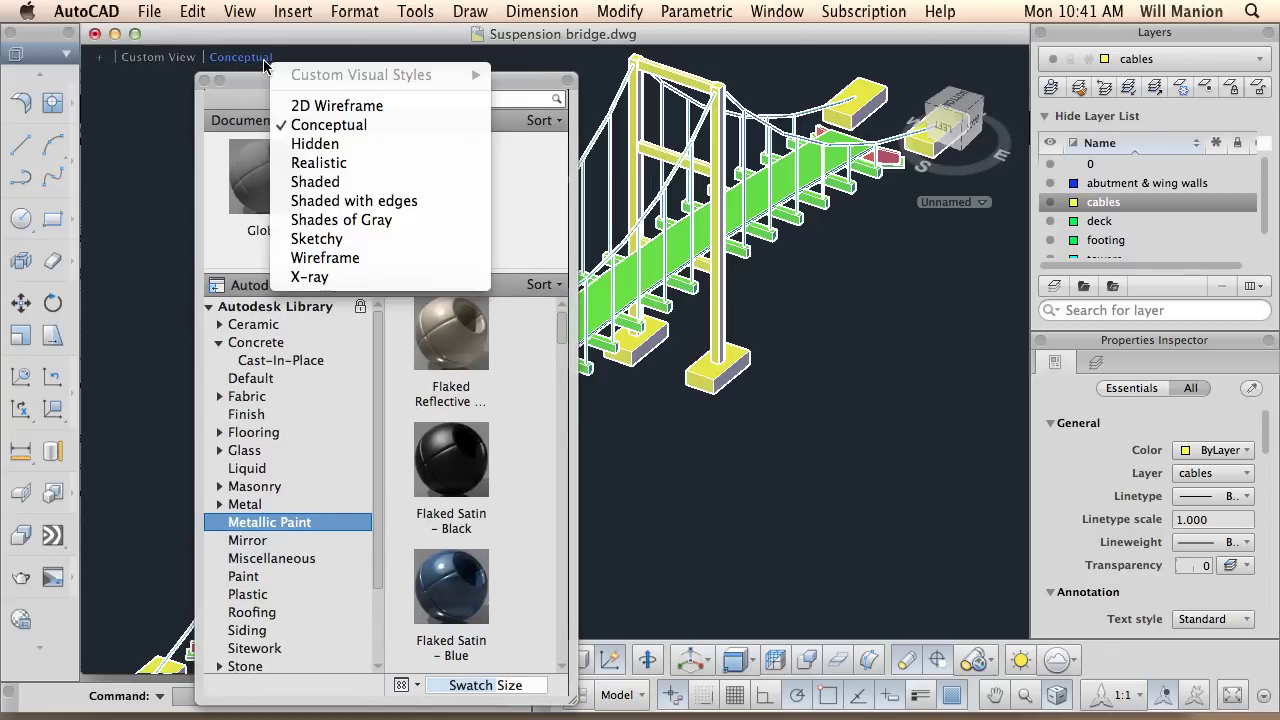
click(314, 163)
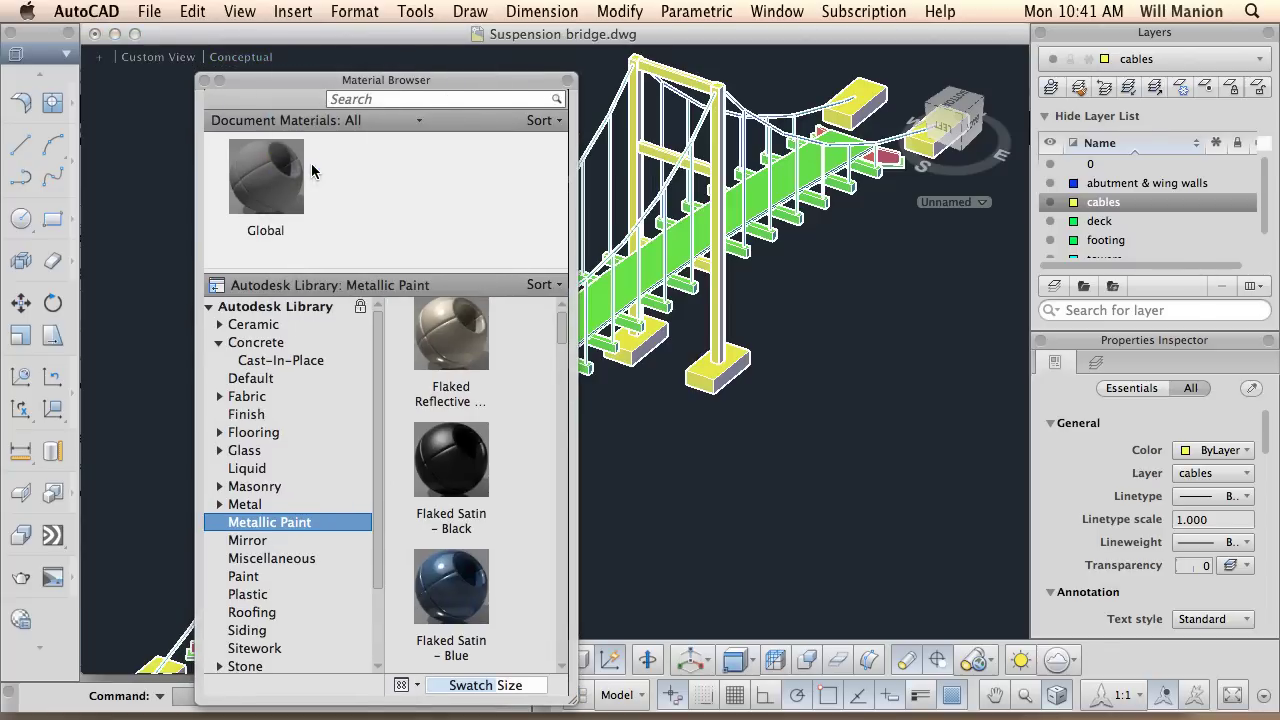
drag(301, 91, 204, 64)
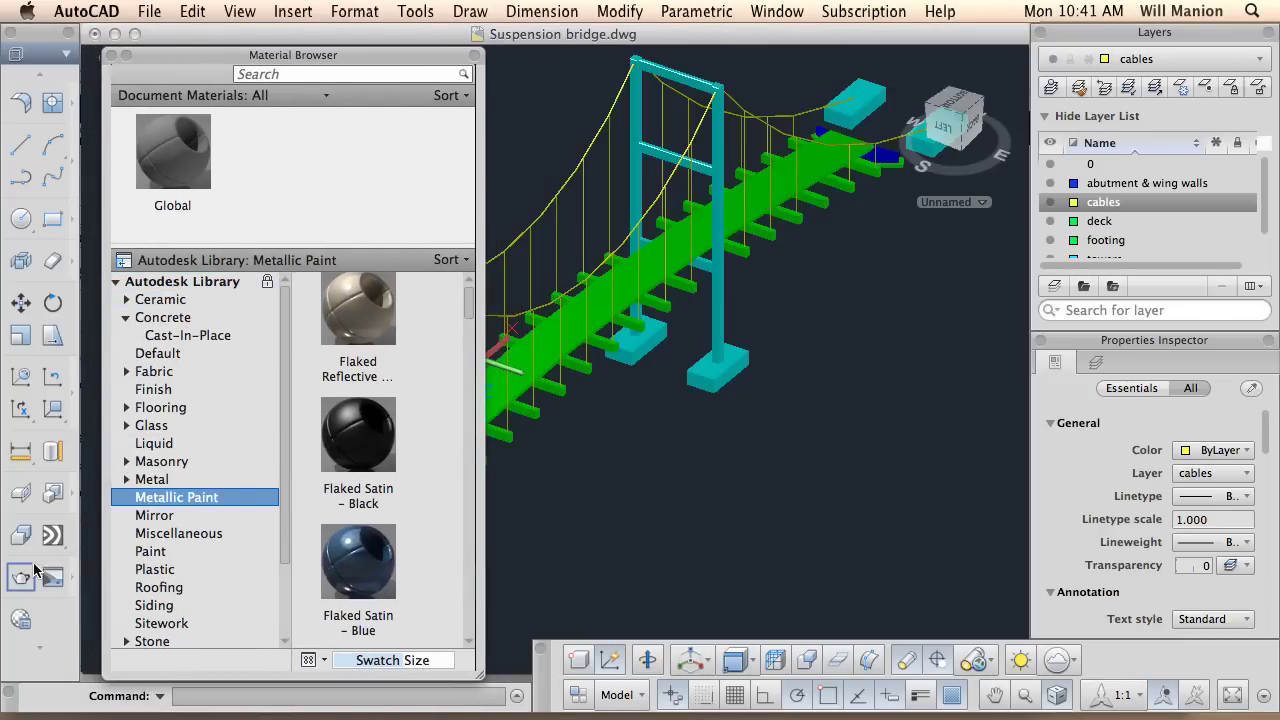
Render the bridge without materials to view the result, closing both the Material Browser and the render window.
click(23, 580)
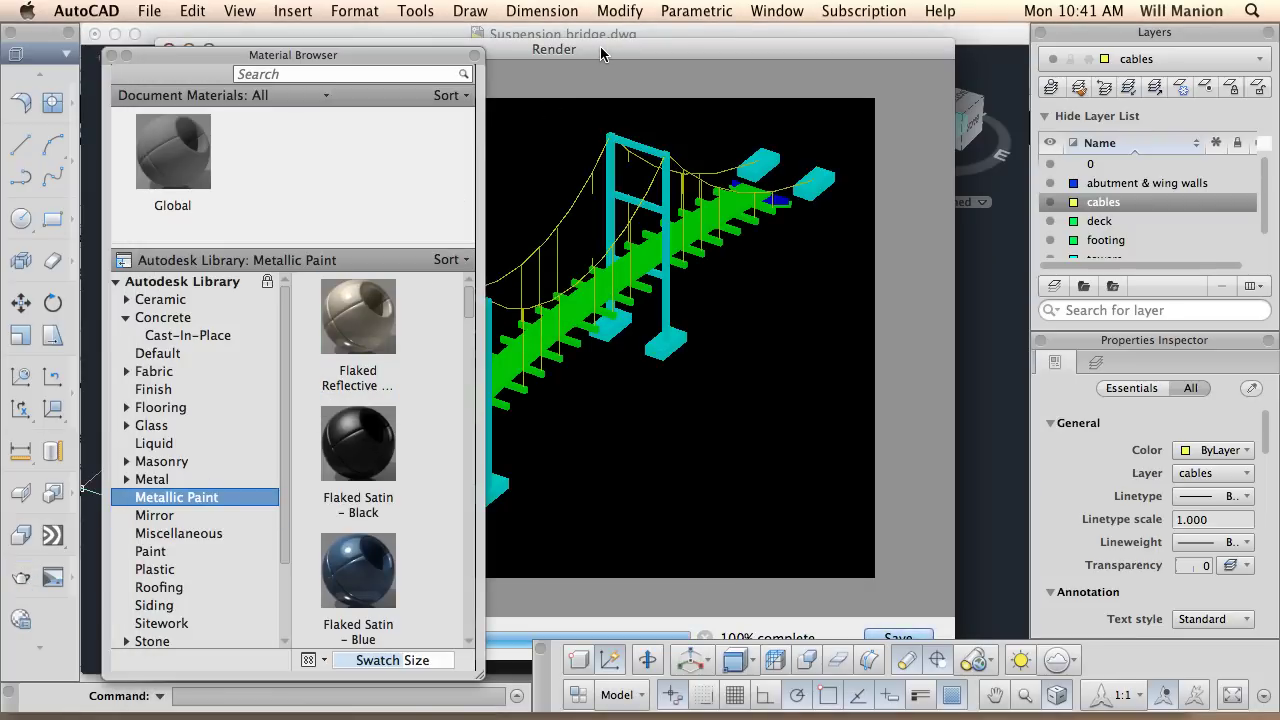
click(111, 56)
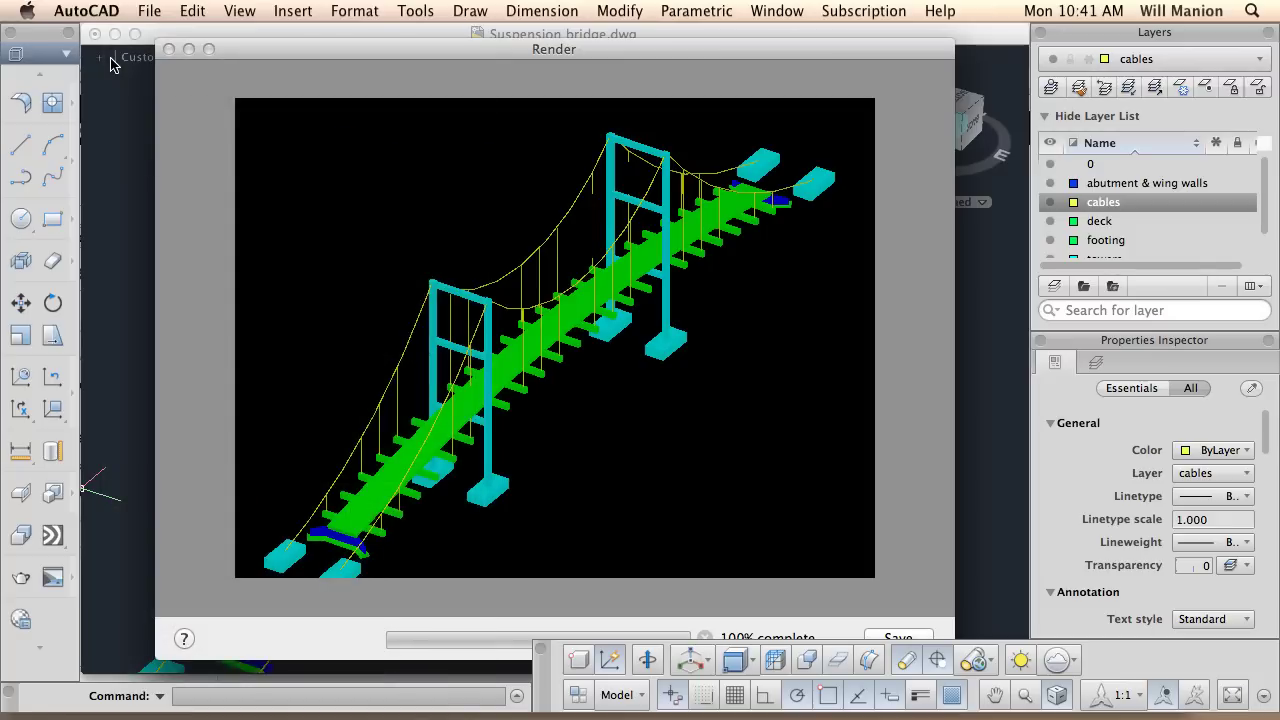
click(169, 49)
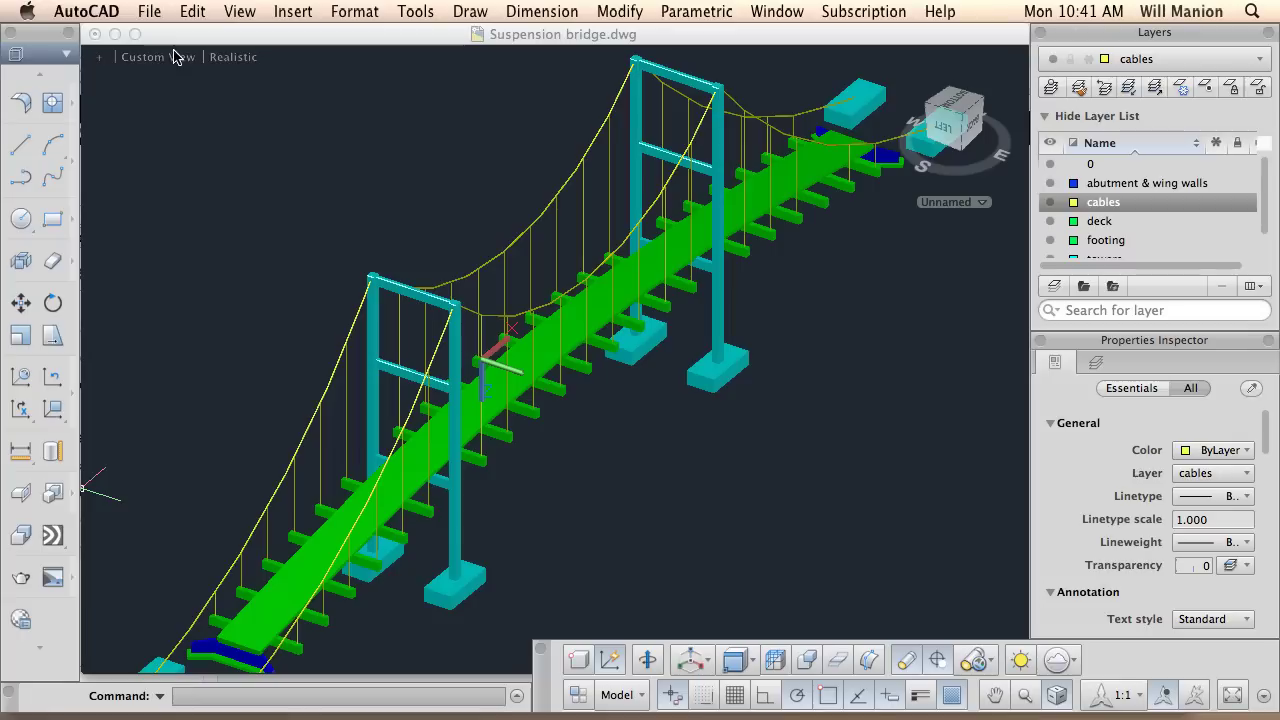
Reopen the Material Browser and choose Exposed Aggregate – Medium from the Cast-In-Place concrete materials for assignment to objects.
click(21, 619)
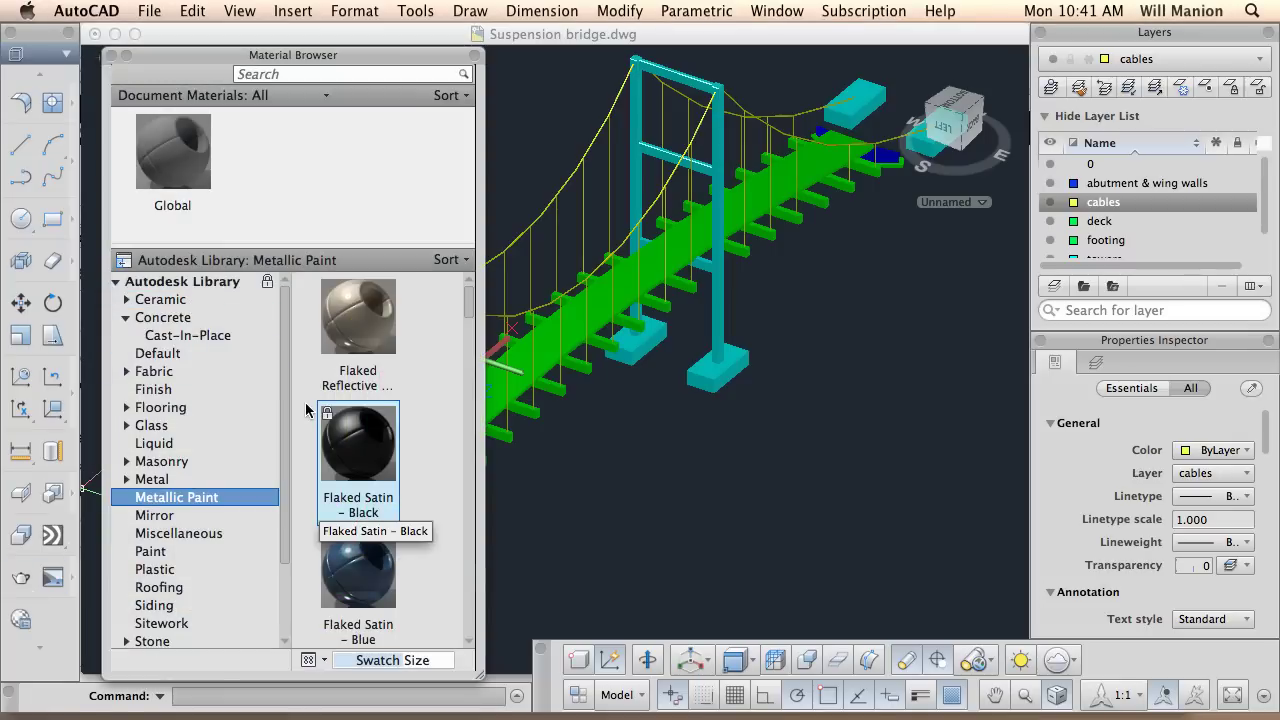
click(347, 556)
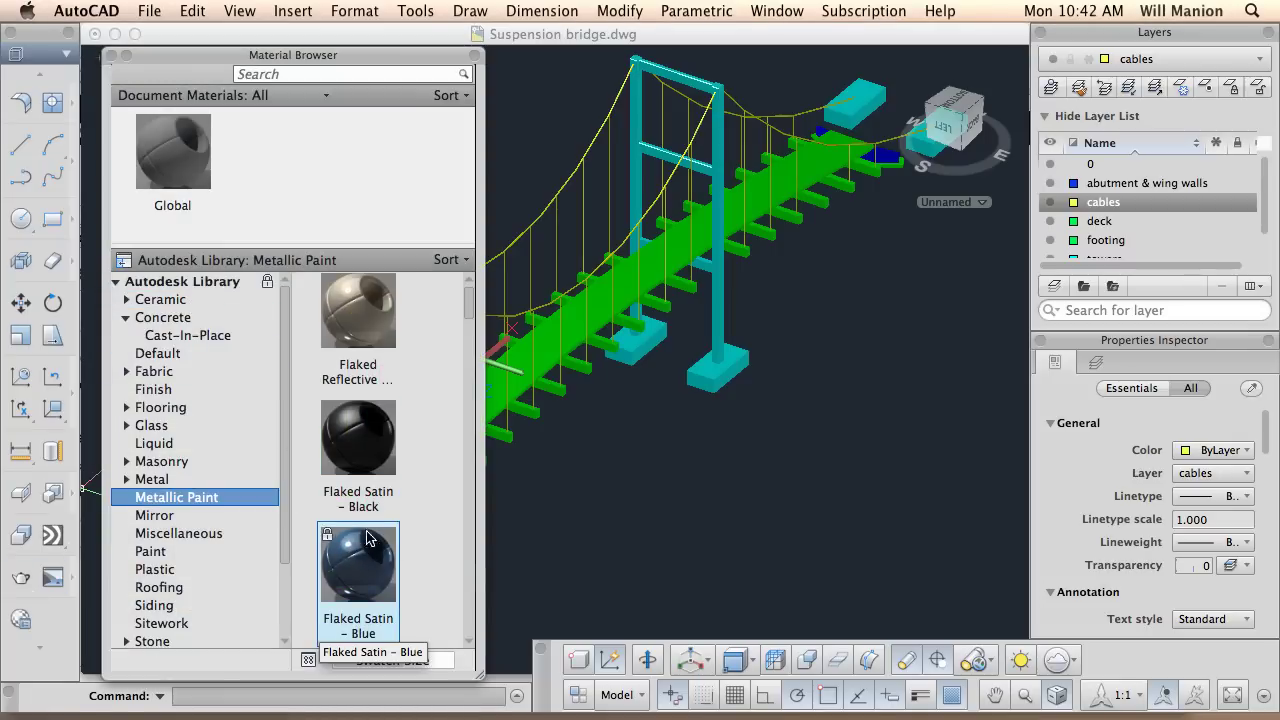
scroll(420, 340, up, 1)
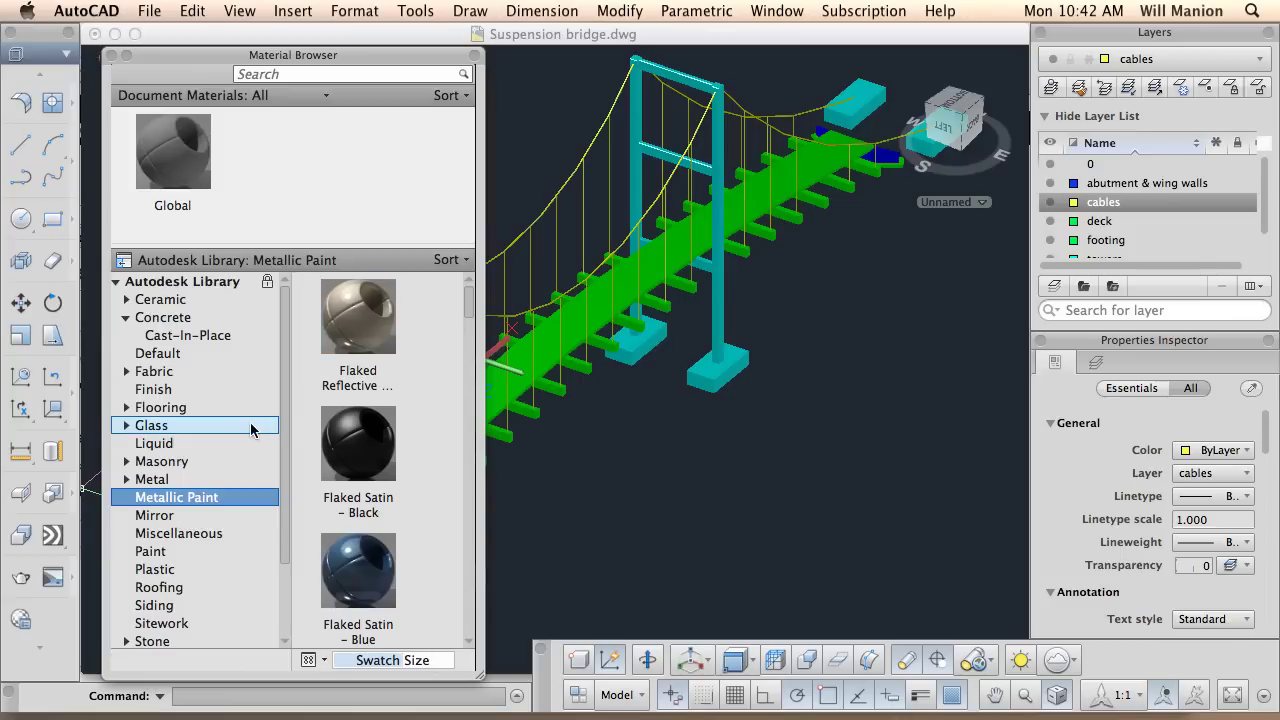
click(167, 340)
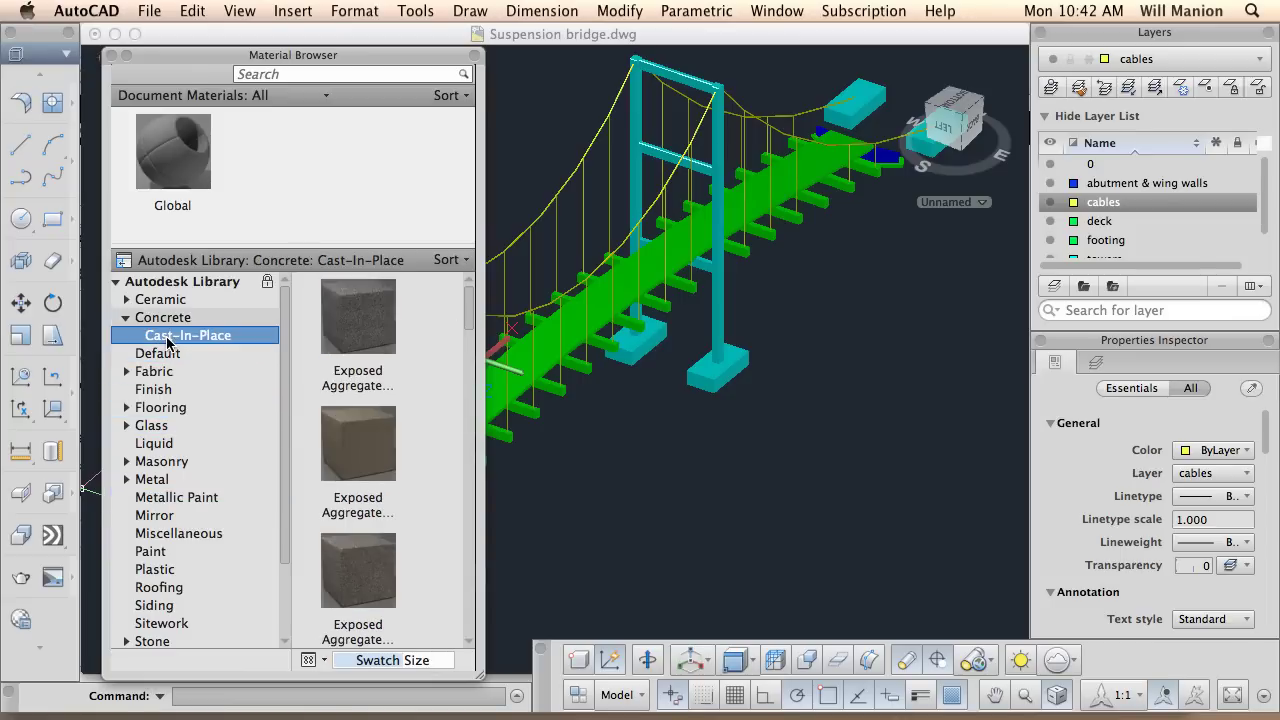
click(370, 608)
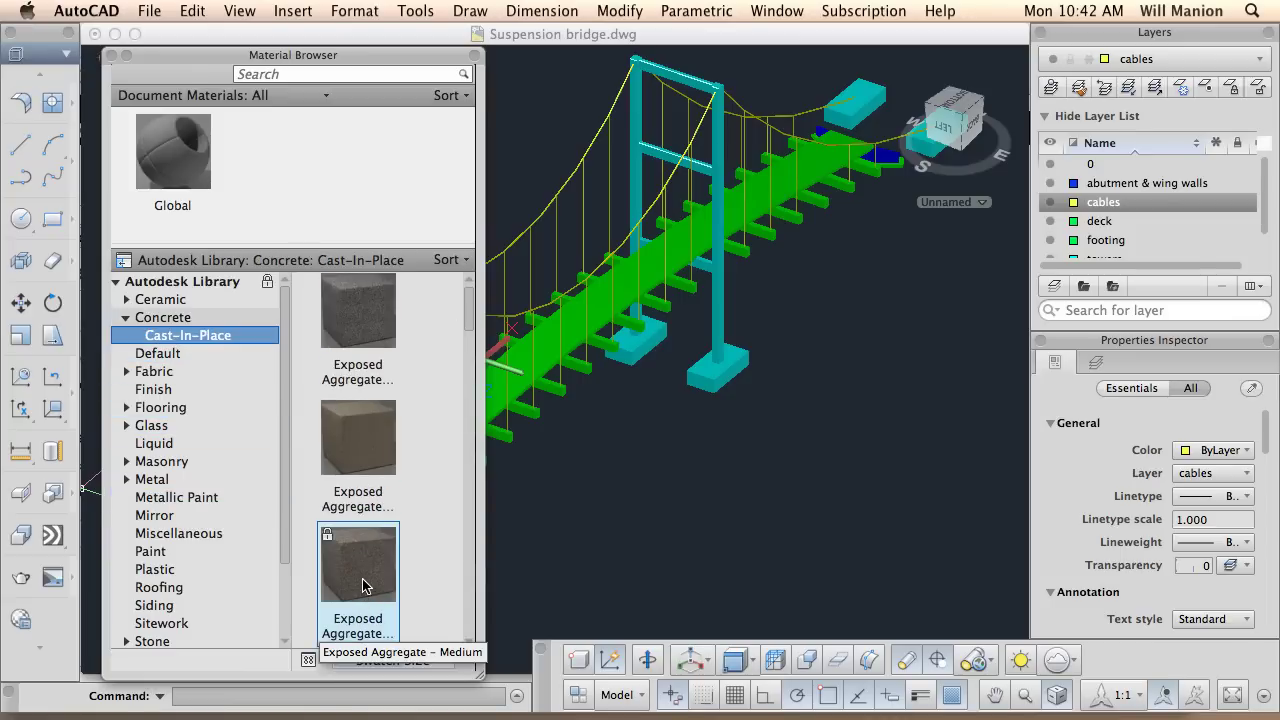
double_click(362, 582)
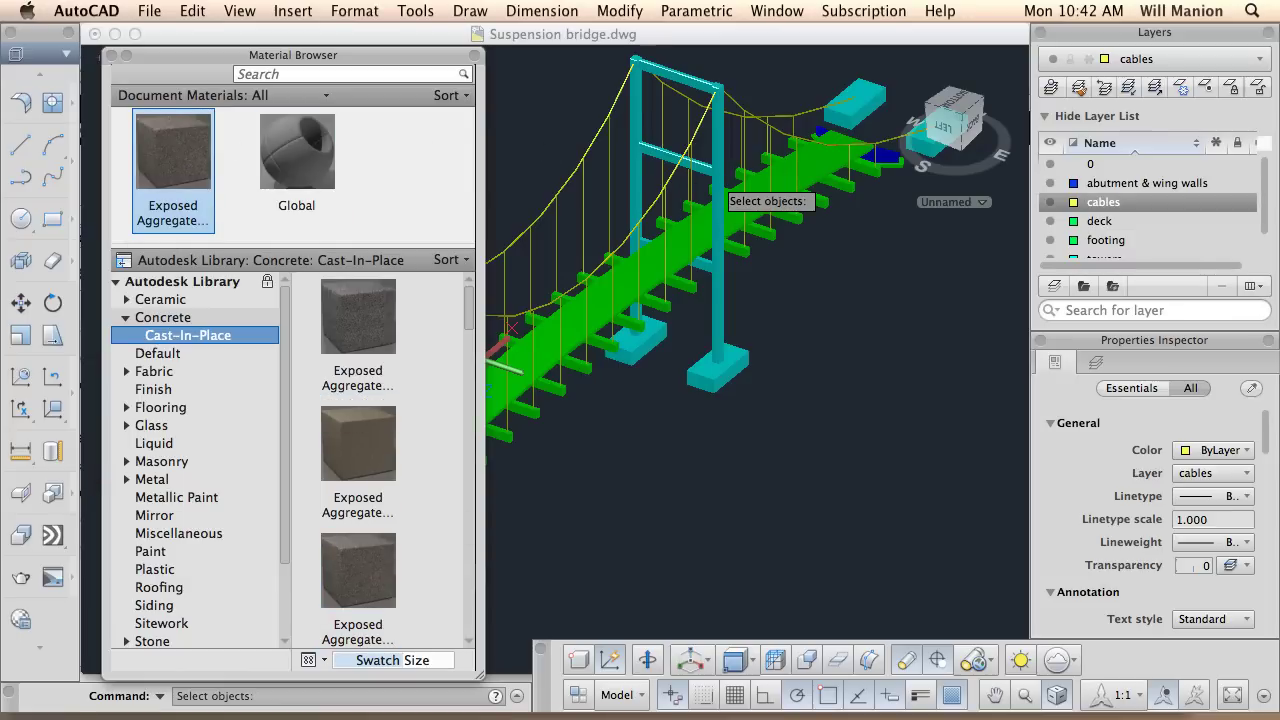
Assign the Exposed Aggregate material to the near tower's columns, cross beams and footings and to the cable anchor blocks at that end.
click(718, 185)
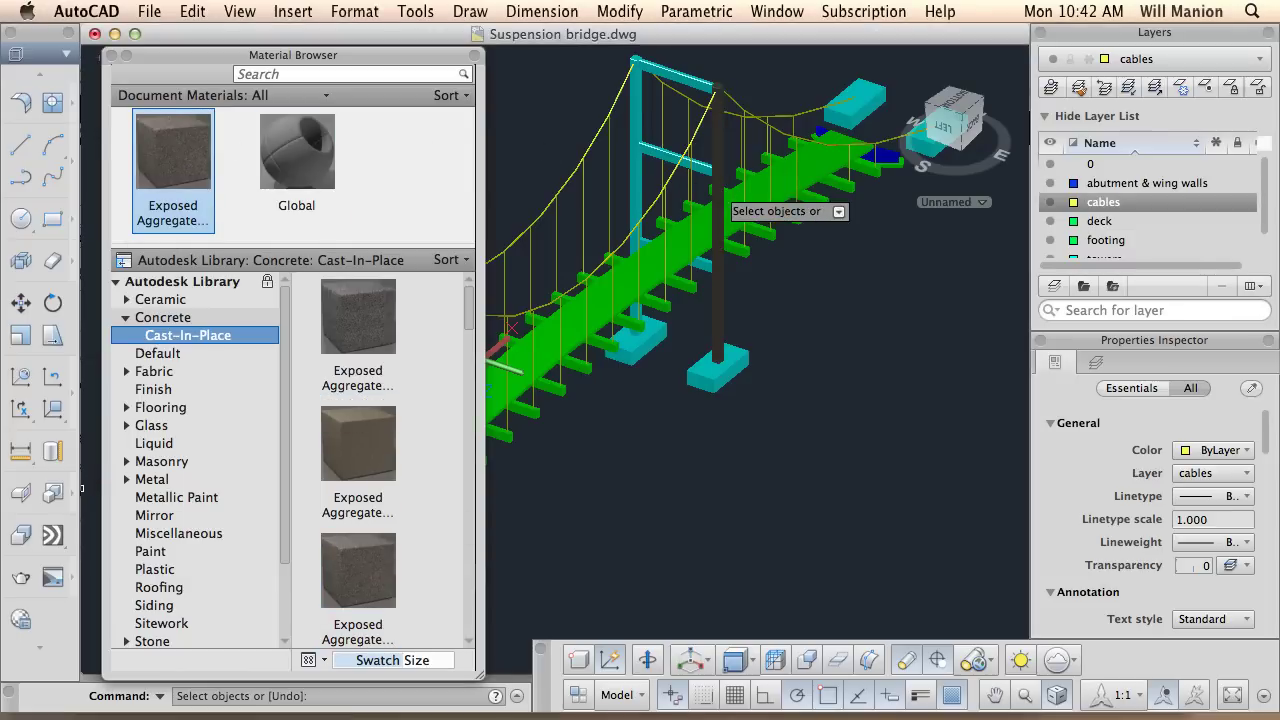
click(684, 82)
click(638, 82)
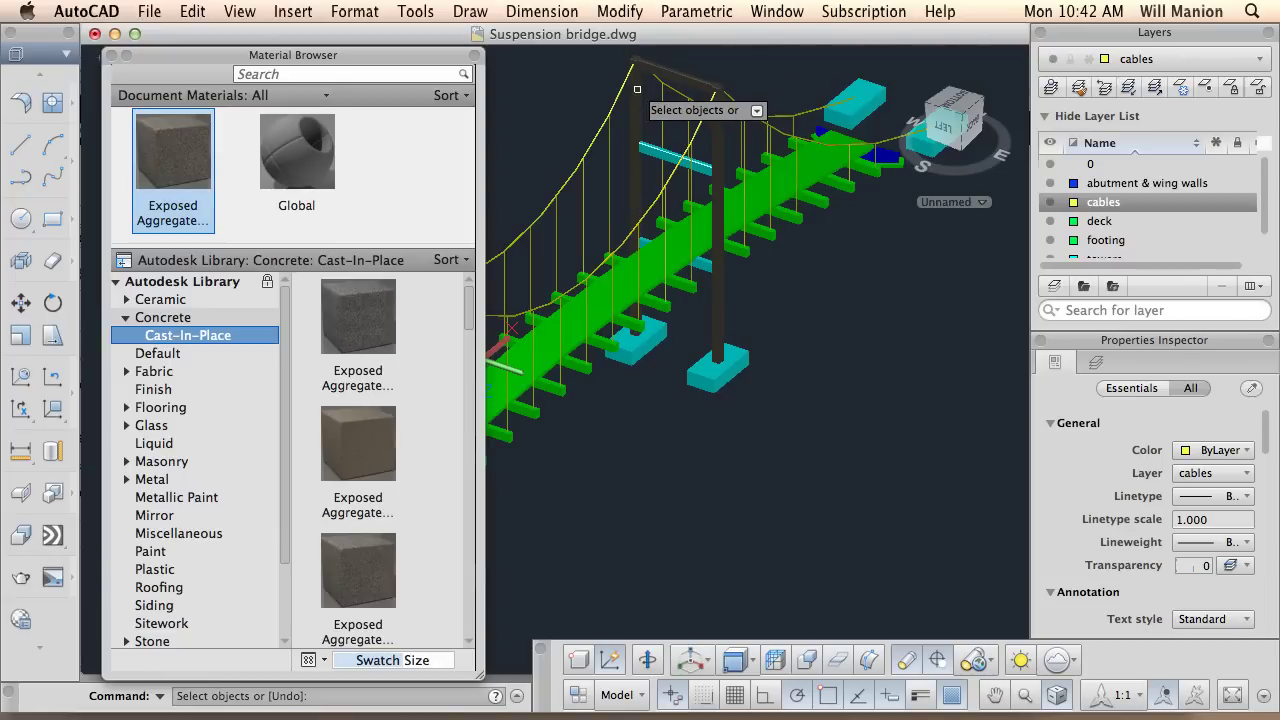
click(658, 151)
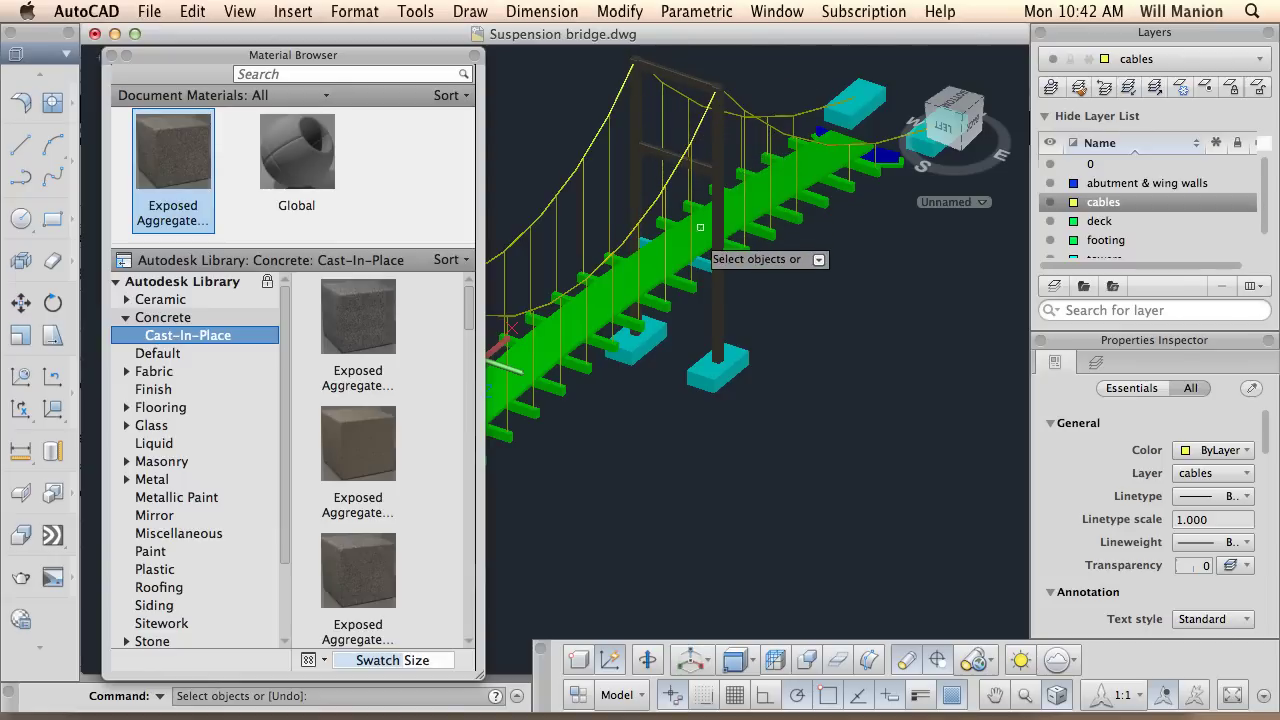
click(700, 268)
click(728, 378)
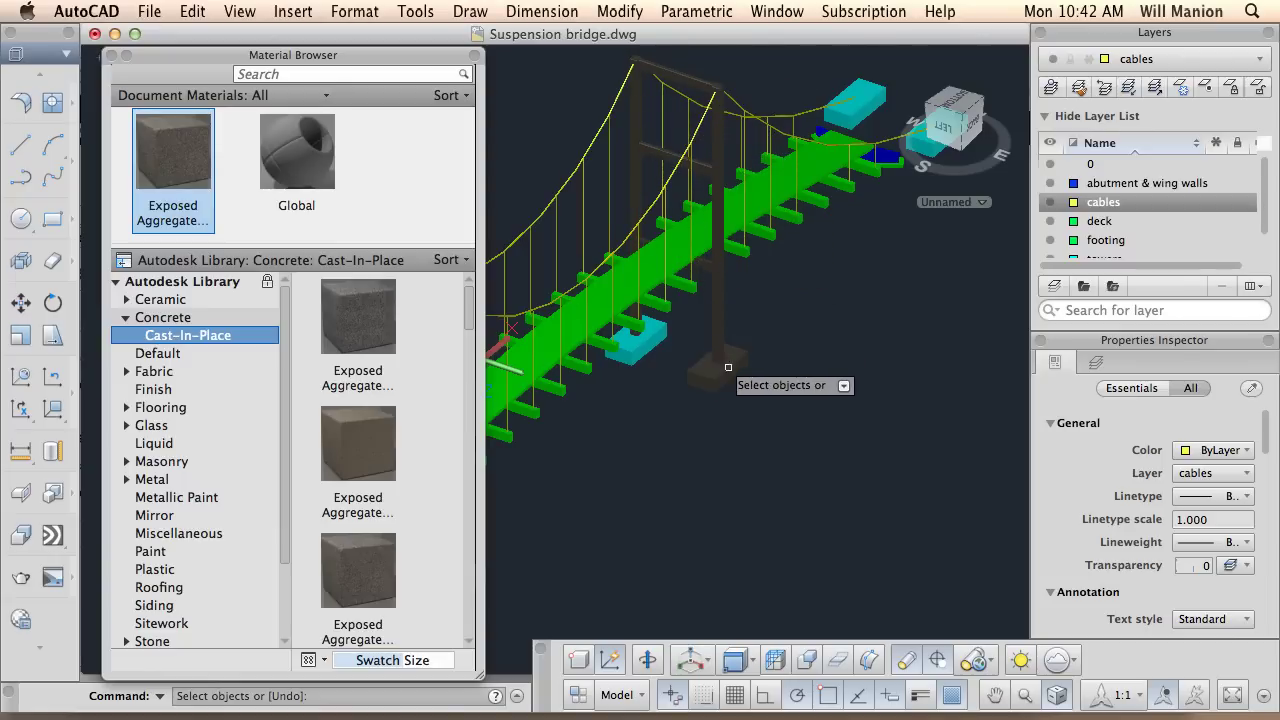
click(640, 344)
click(850, 105)
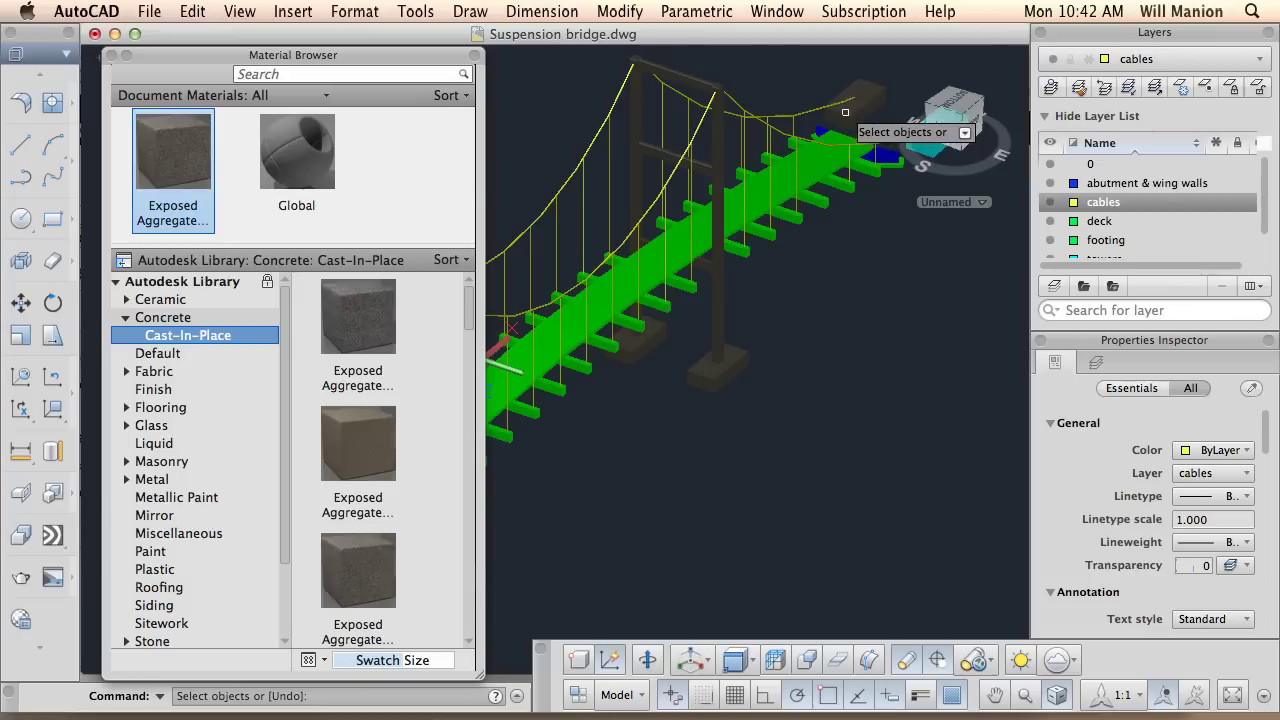
click(925, 147)
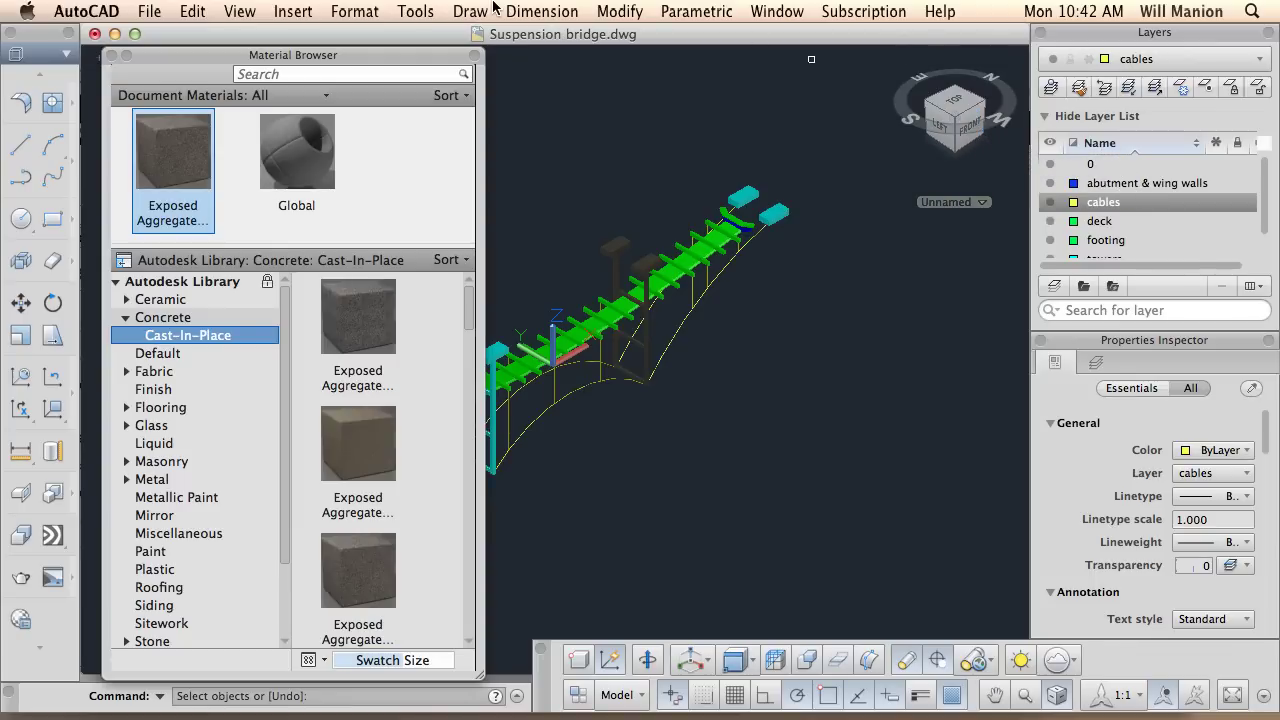
Set the viewport to SW Isometric, moving the Material Browser out of the way of the view controls.
click(968, 150)
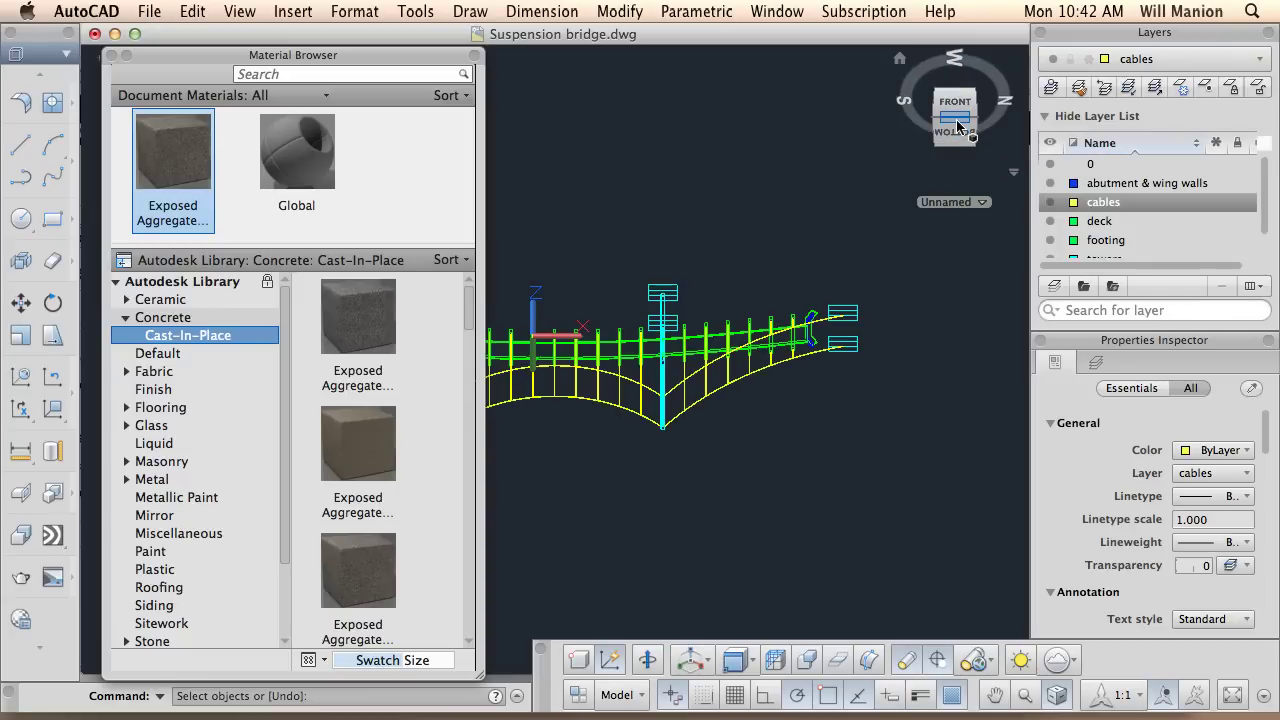
drag(181, 52, 188, 152)
click(163, 58)
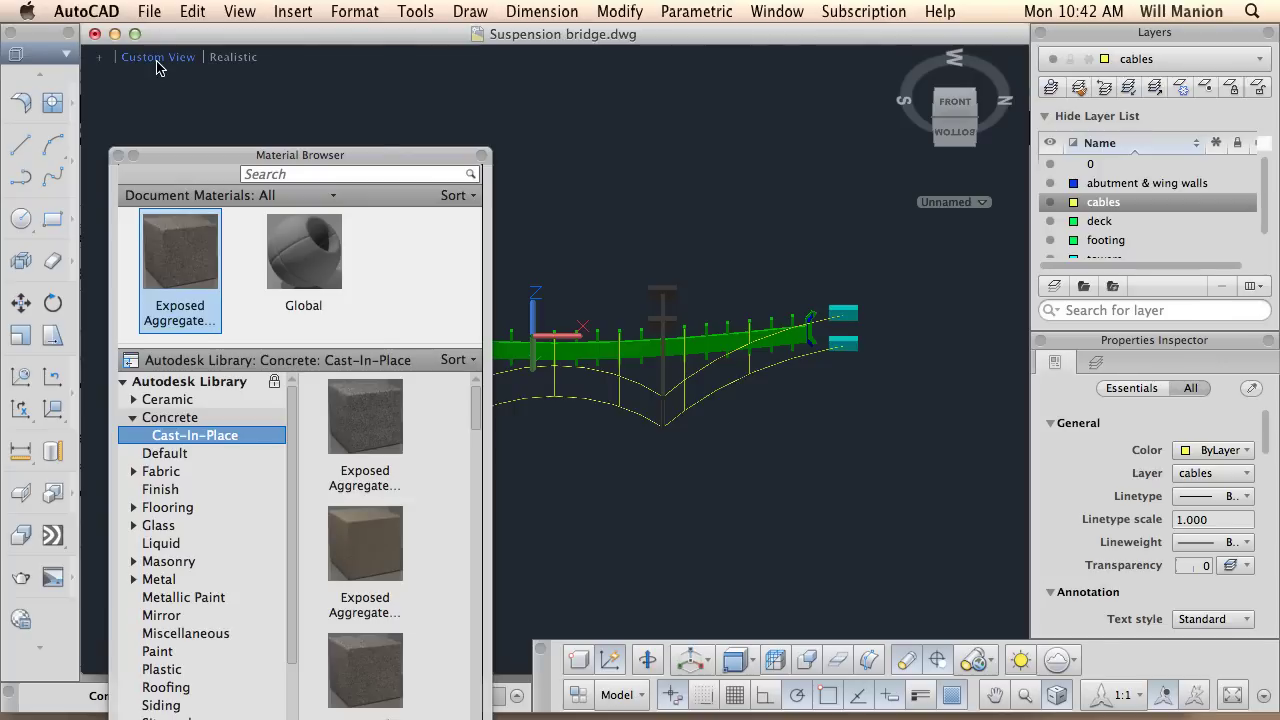
click(157, 57)
click(219, 225)
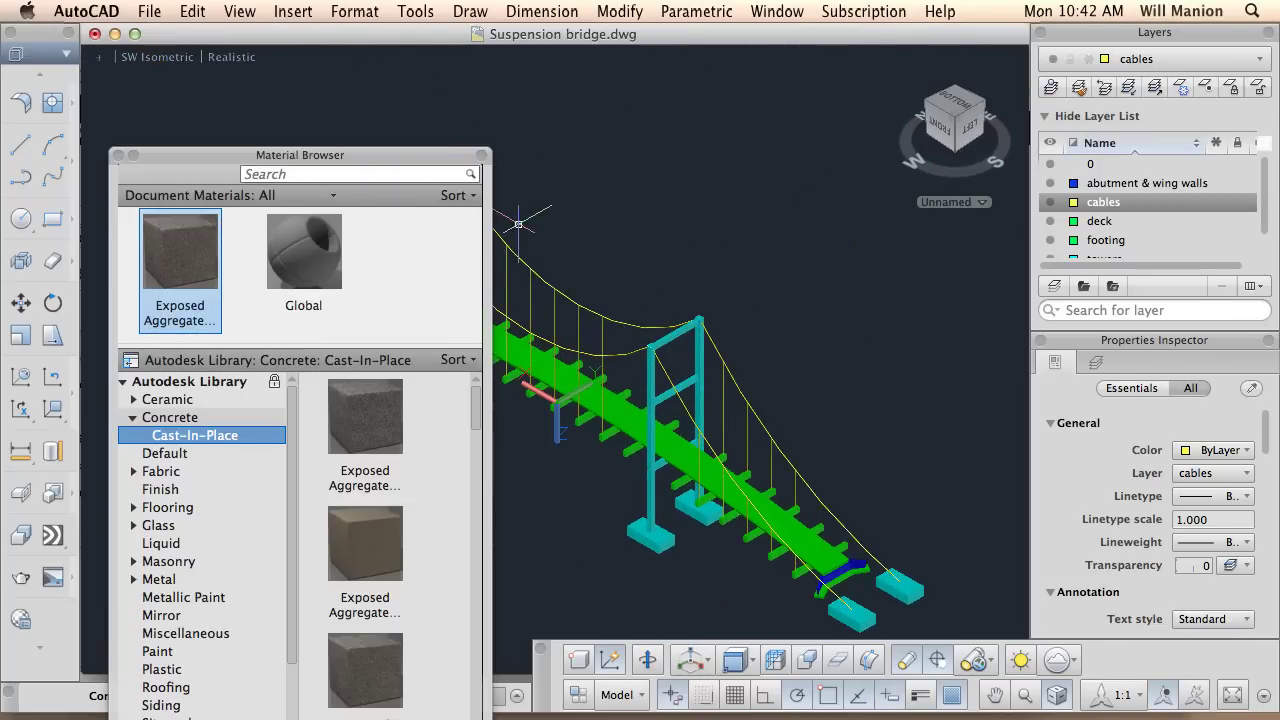
click(428, 168)
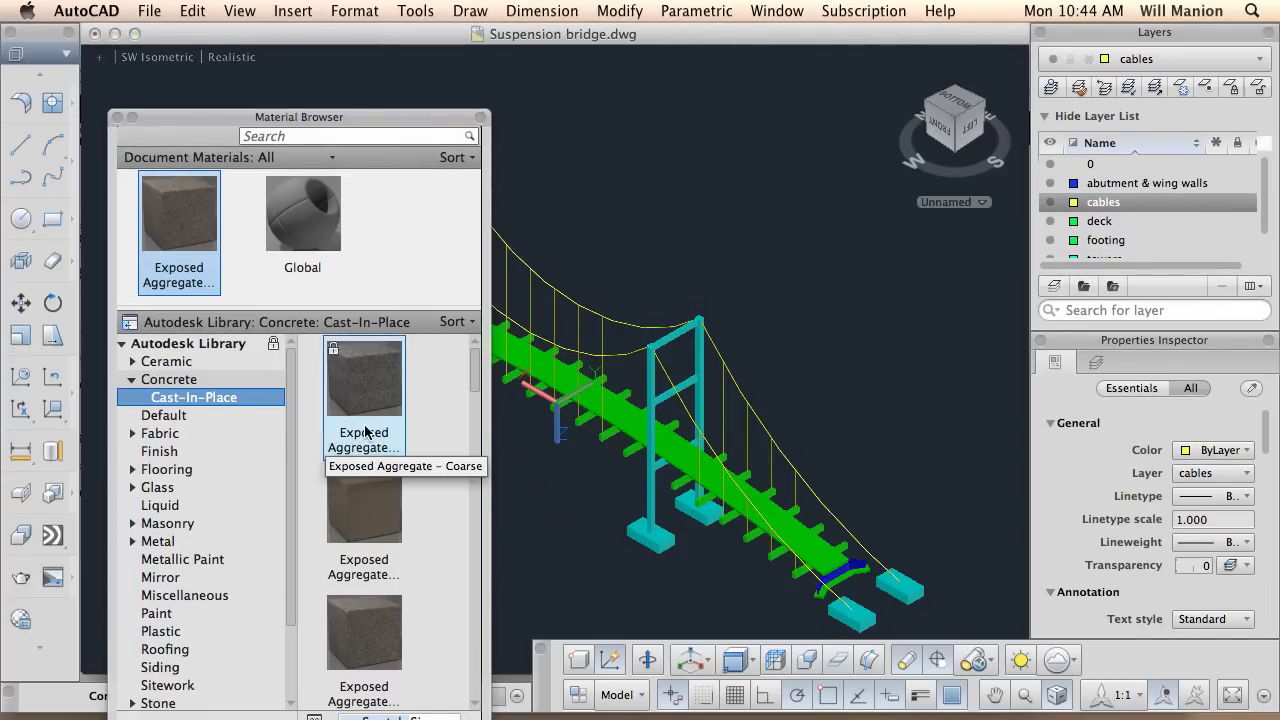
Add Flaked Satin – Blue from the Metallic Paint materials and assign it to the main cables and vertical hangers beyond the tower.
click(228, 563)
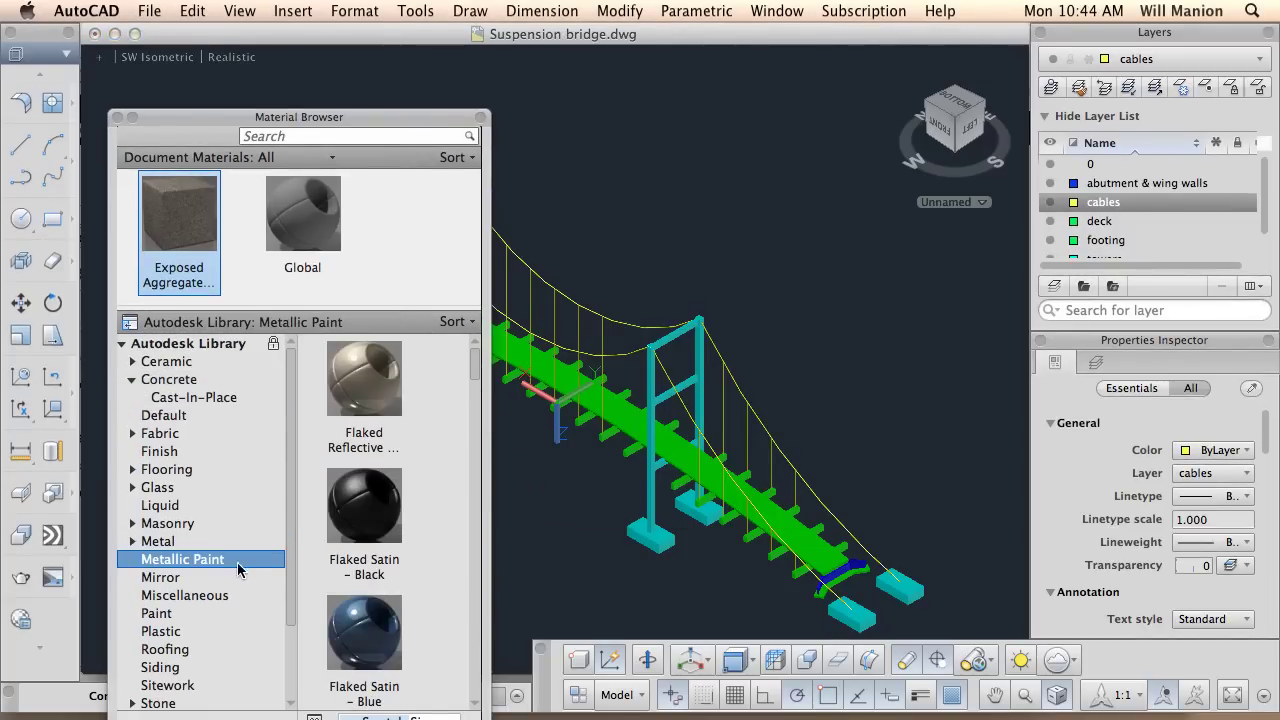
double_click(368, 630)
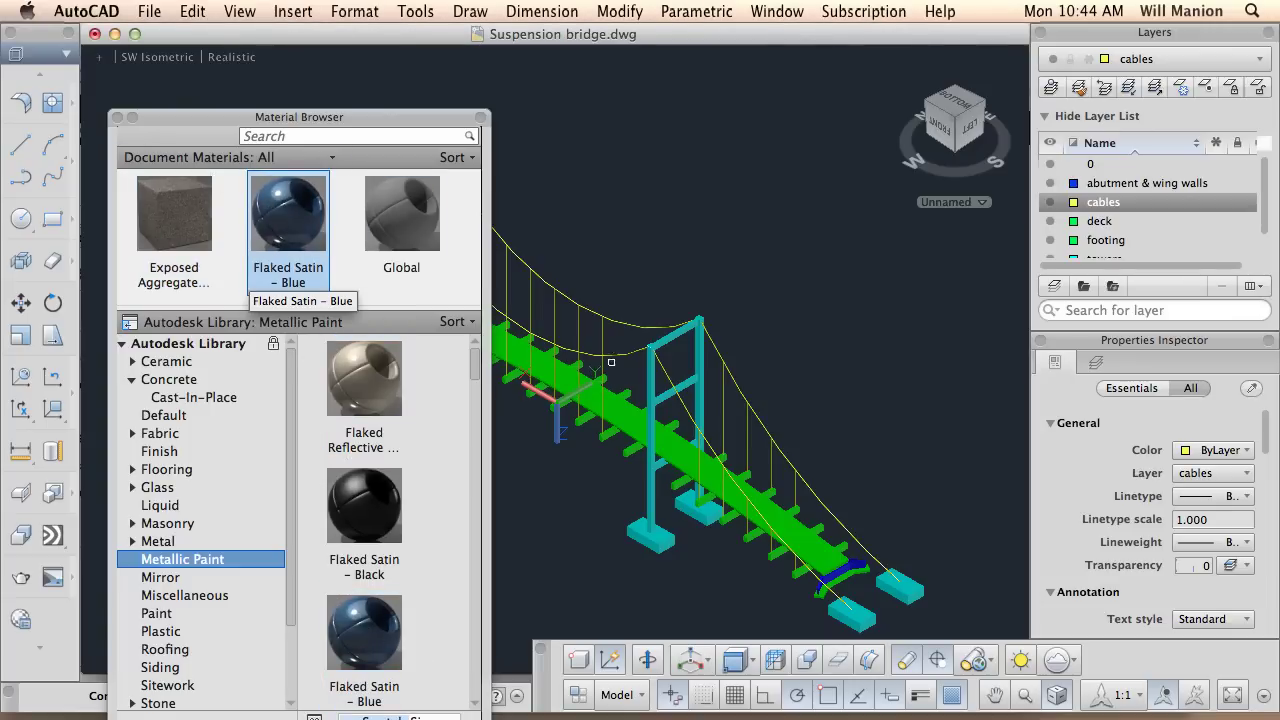
click(685, 406)
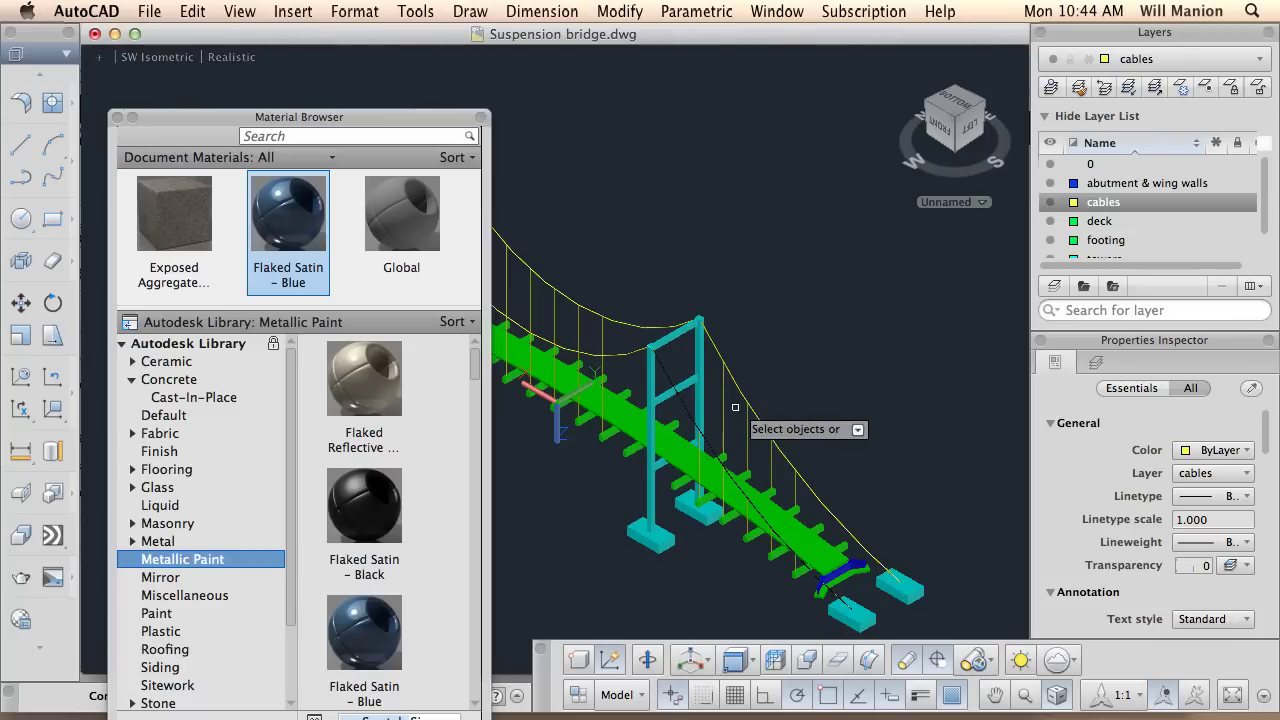
click(728, 372)
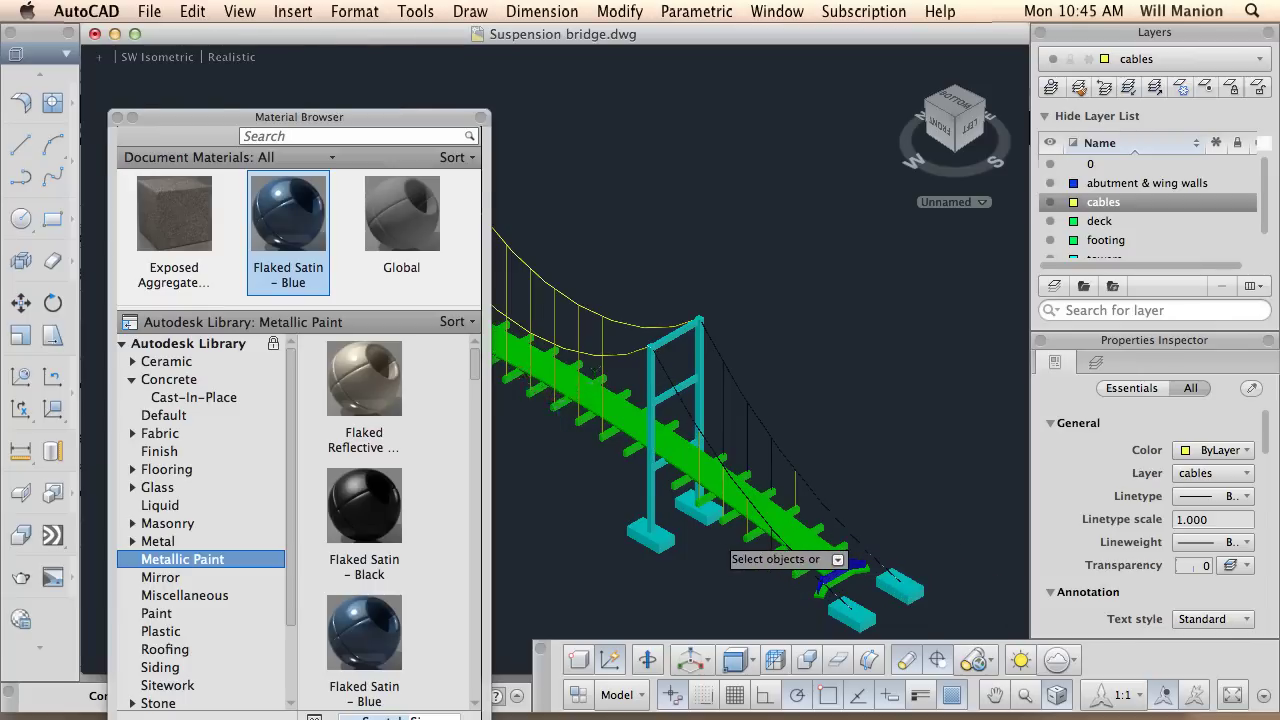
scroll(718, 539, up, 5)
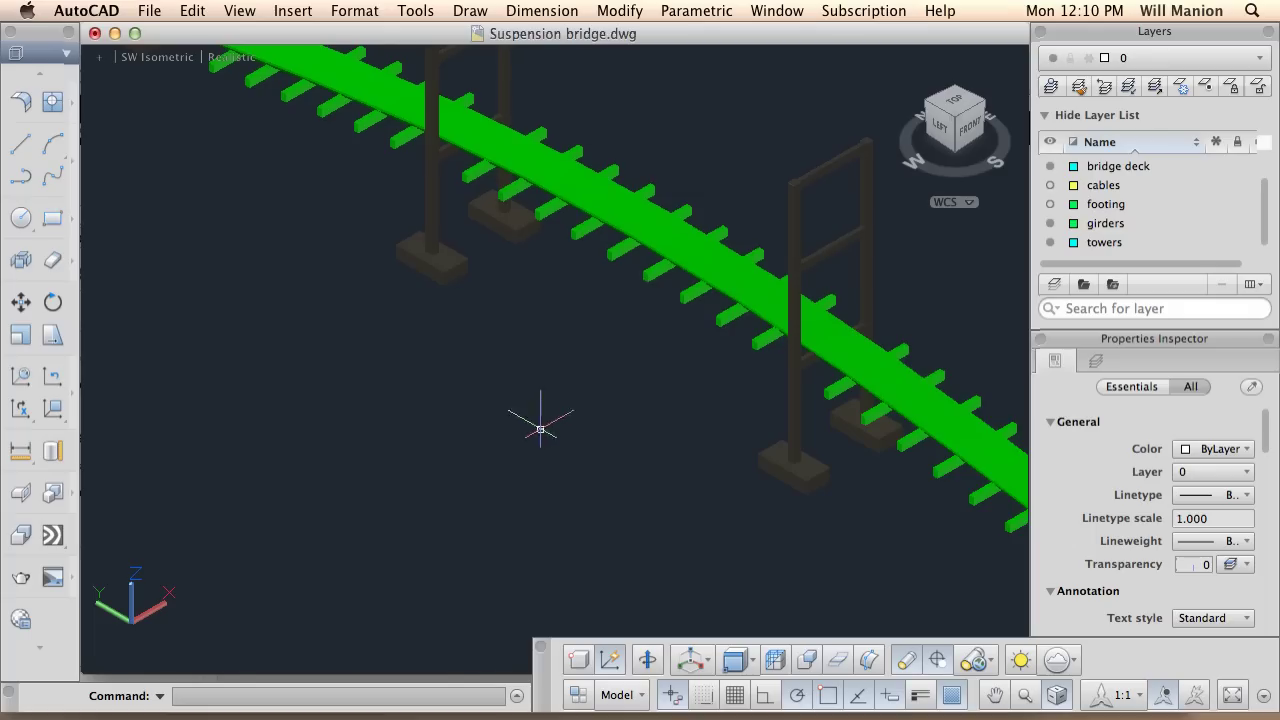
Move the deck solid to the bridge deck layer and clear the selection.
click(1053, 38)
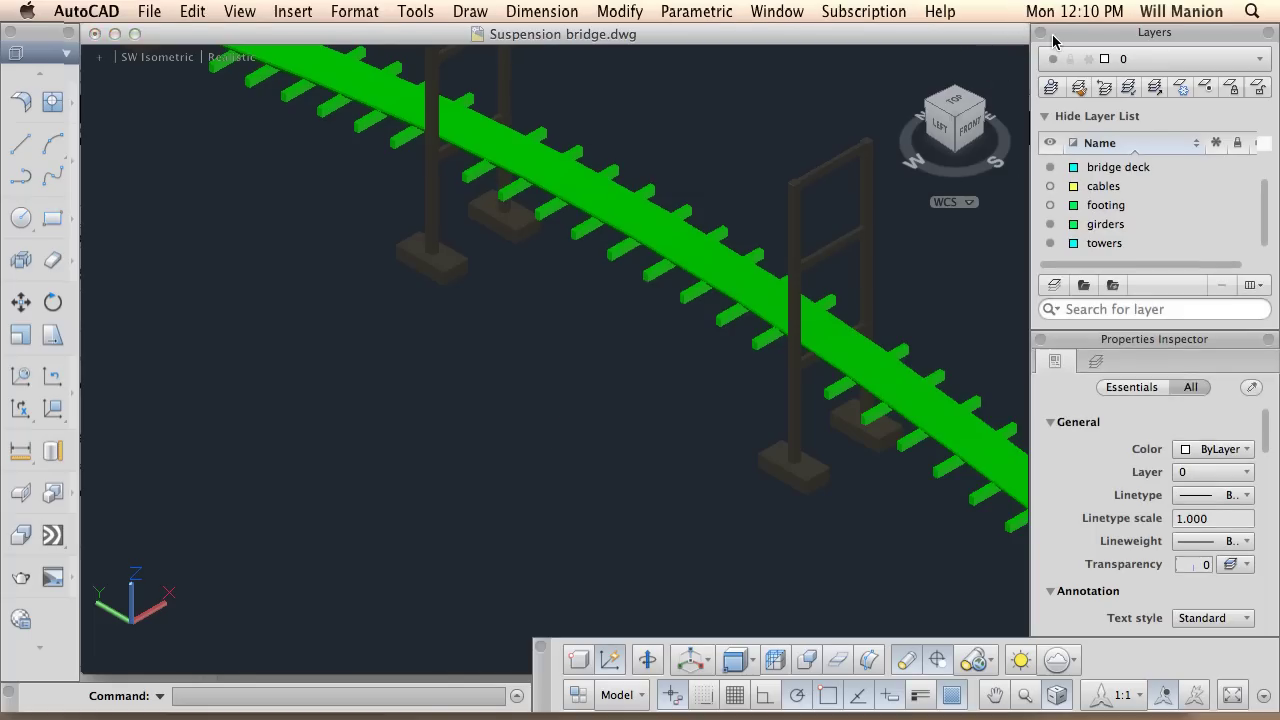
click(672, 232)
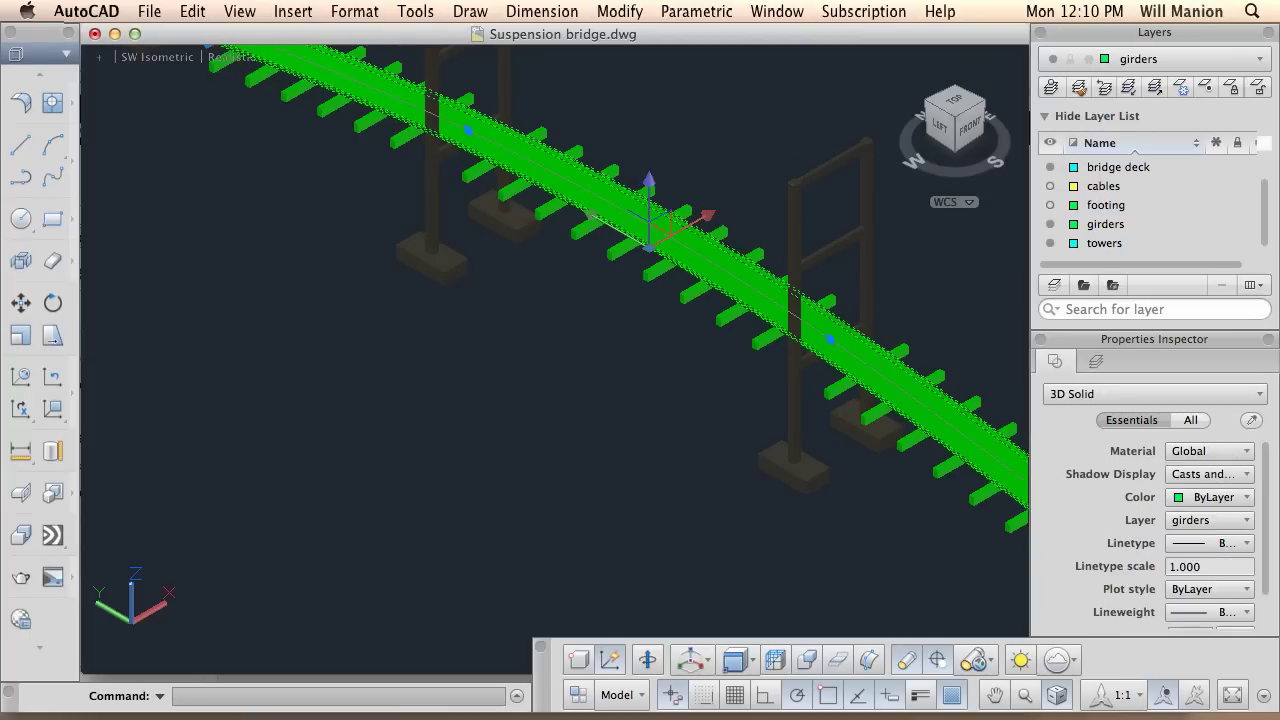
click(1262, 62)
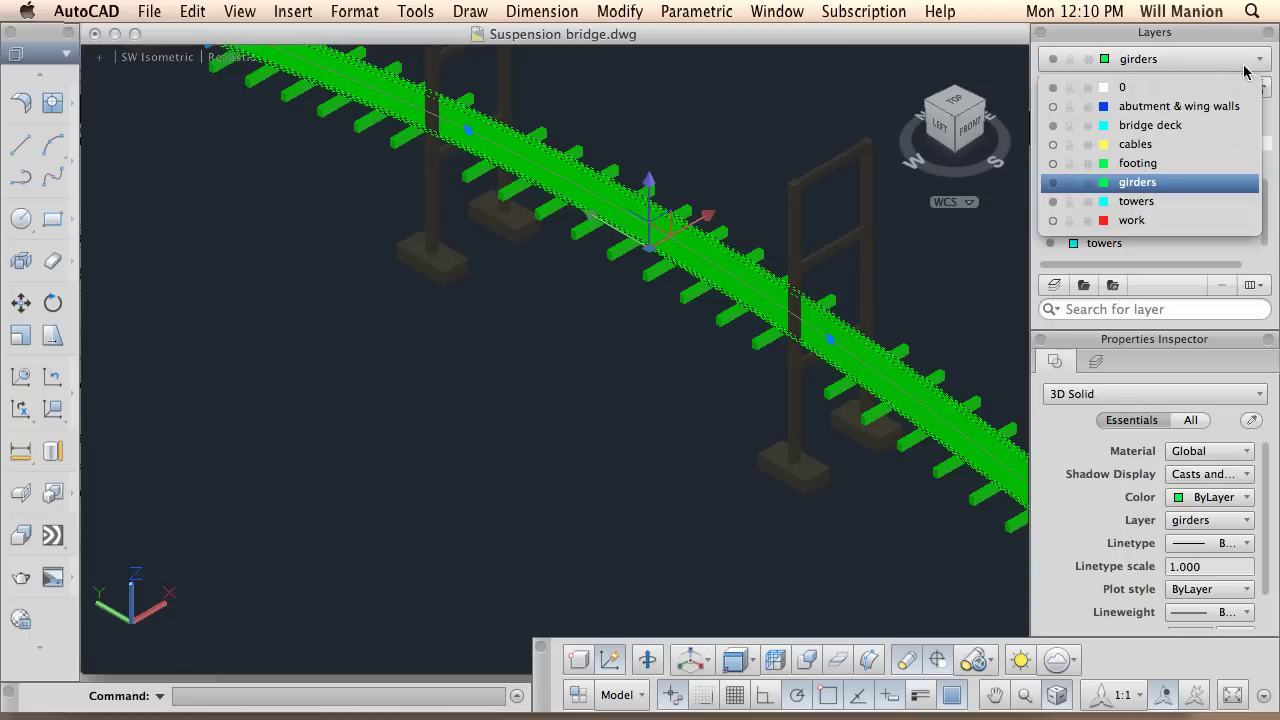
click(1177, 127)
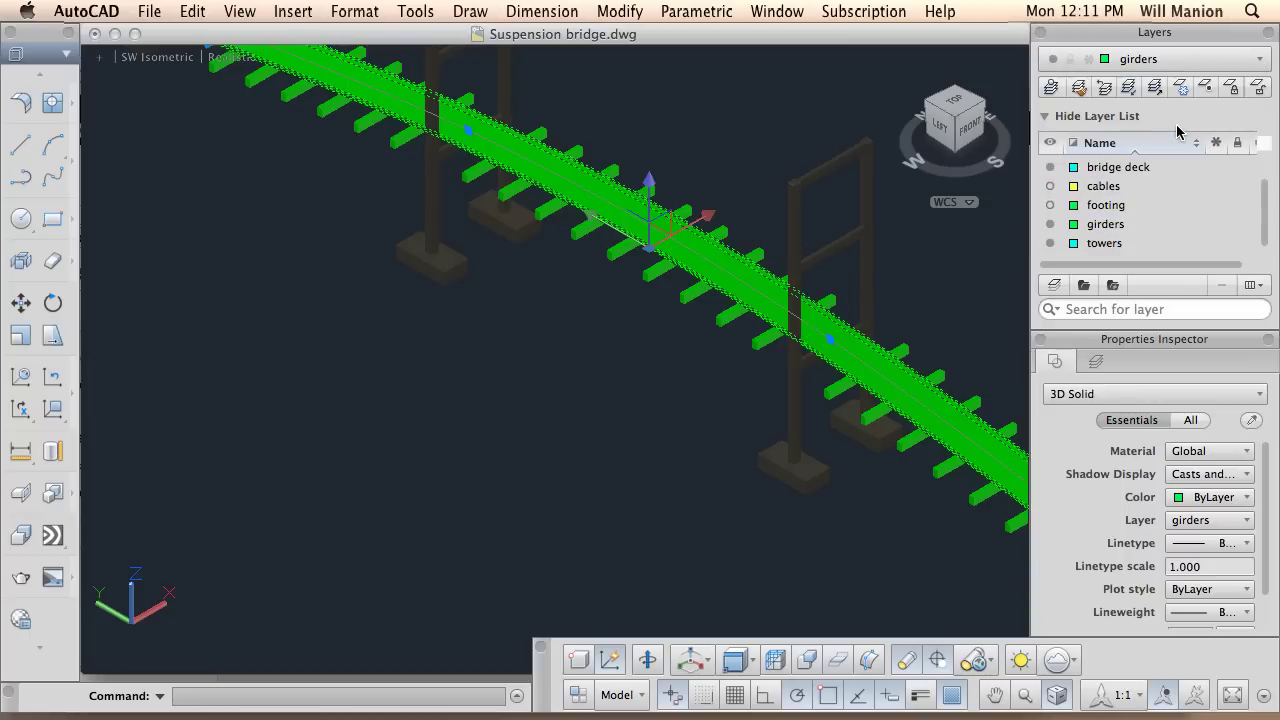
click(517, 360)
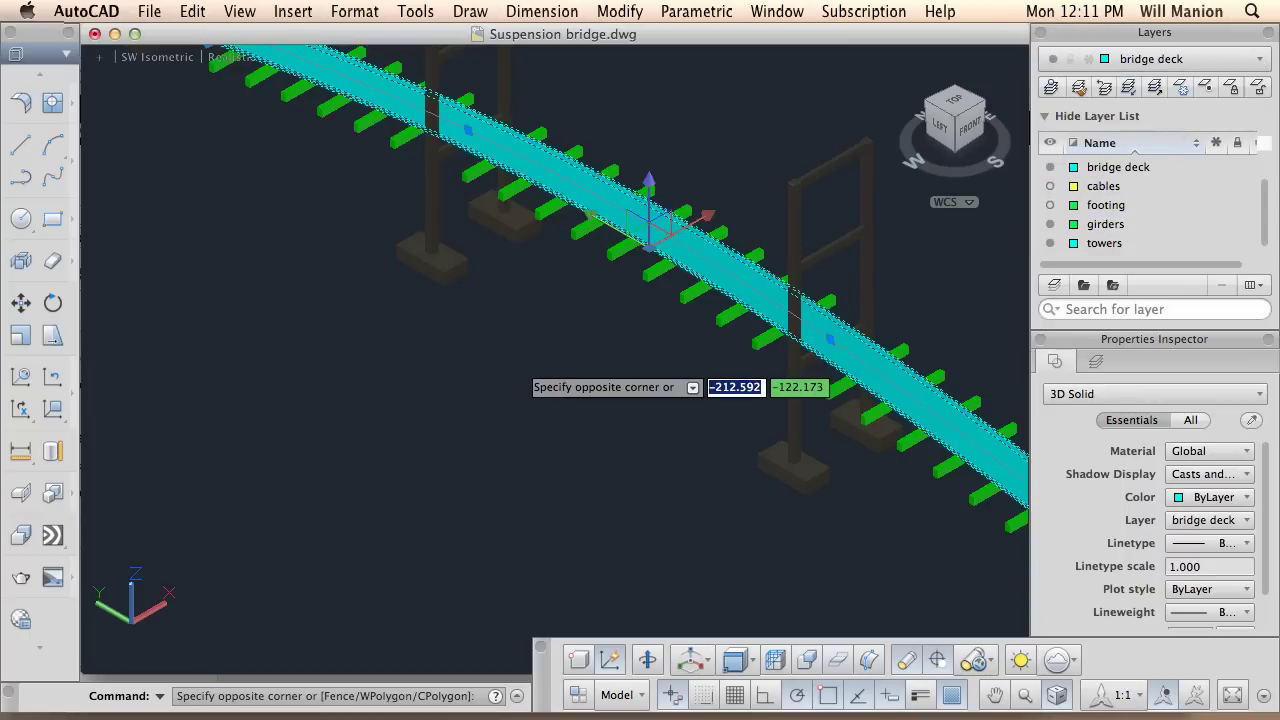
key(Escape)
key(Escape)
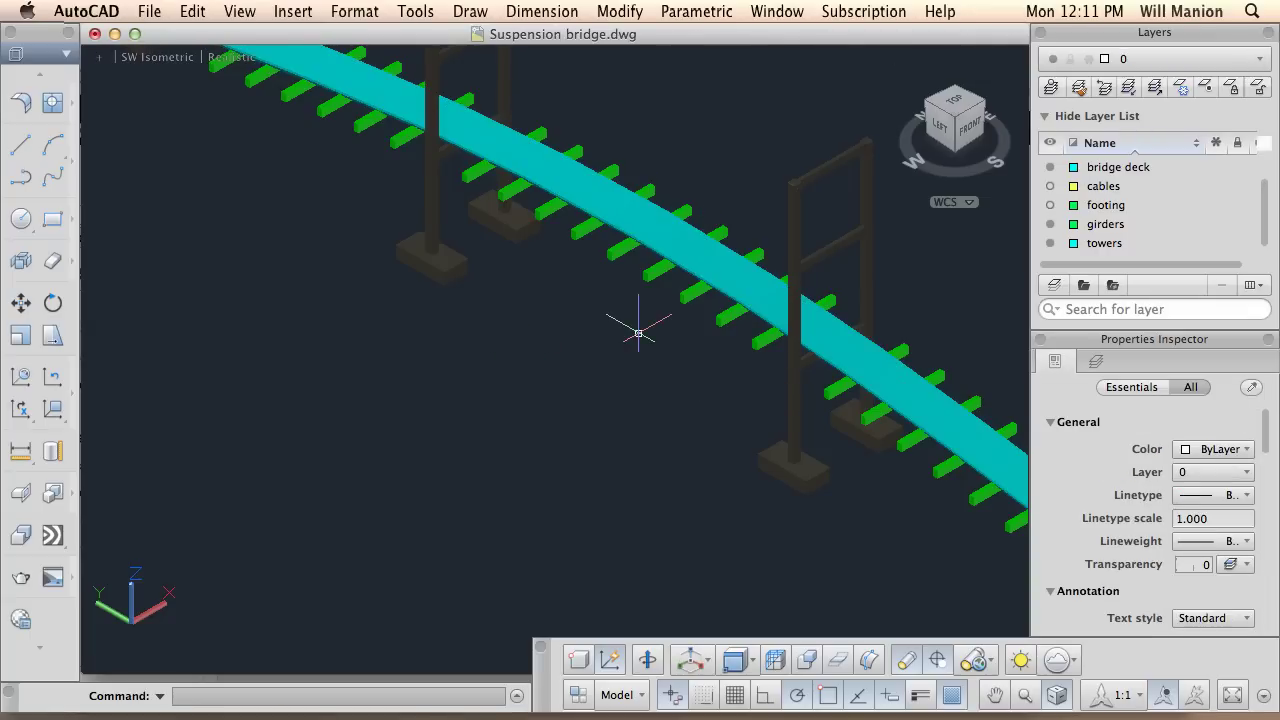
Make bridge deck the current layer and assign Flat – Broom Gray to the deck solid from the Material Browser.
click(1118, 167)
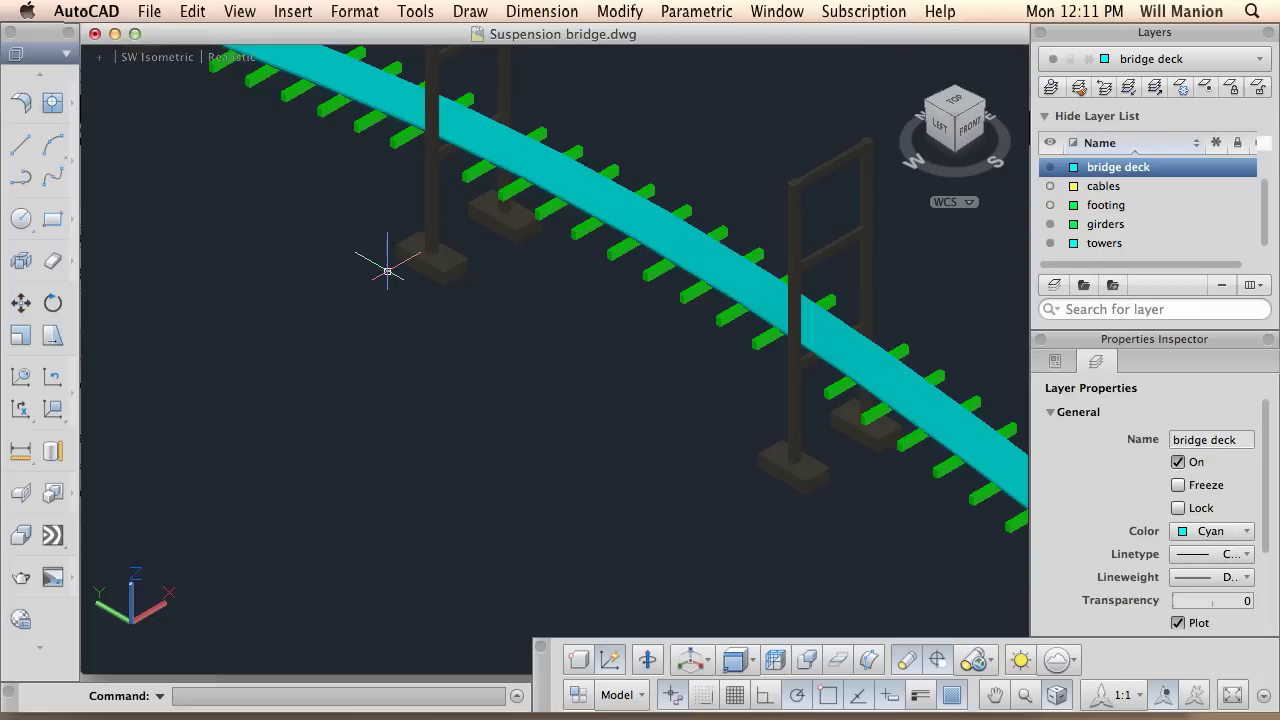
click(20, 622)
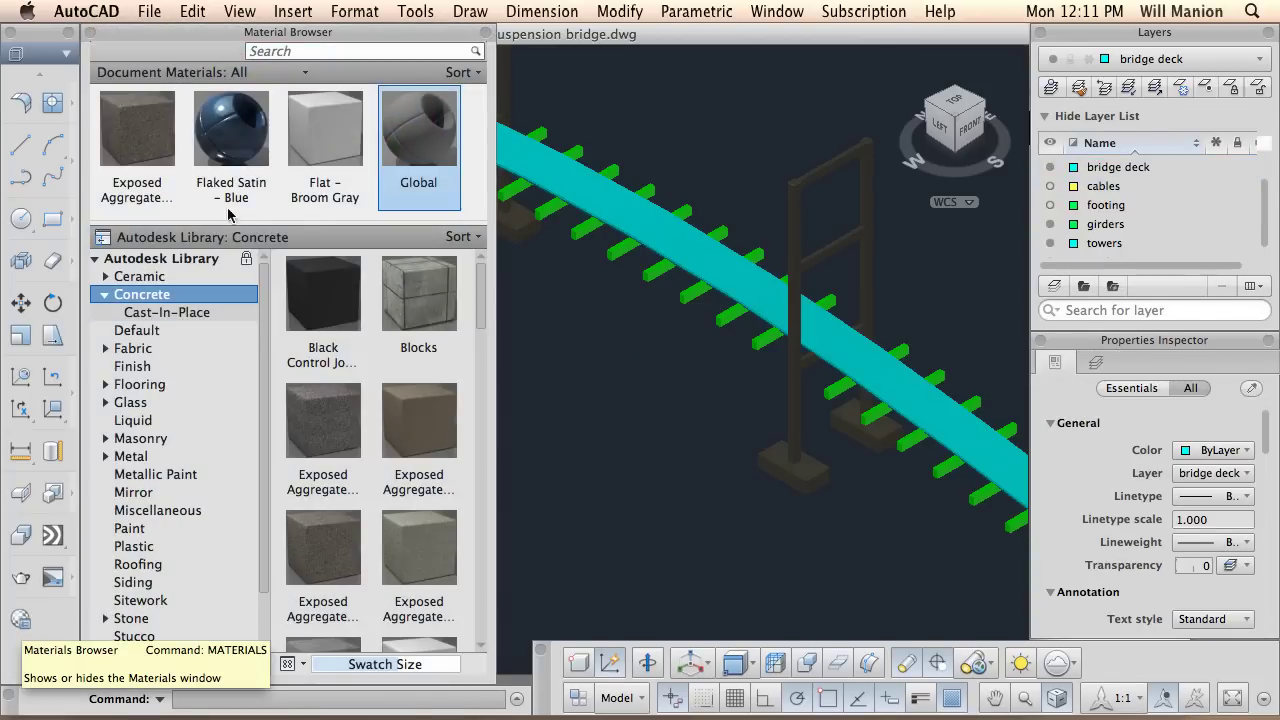
click(318, 147)
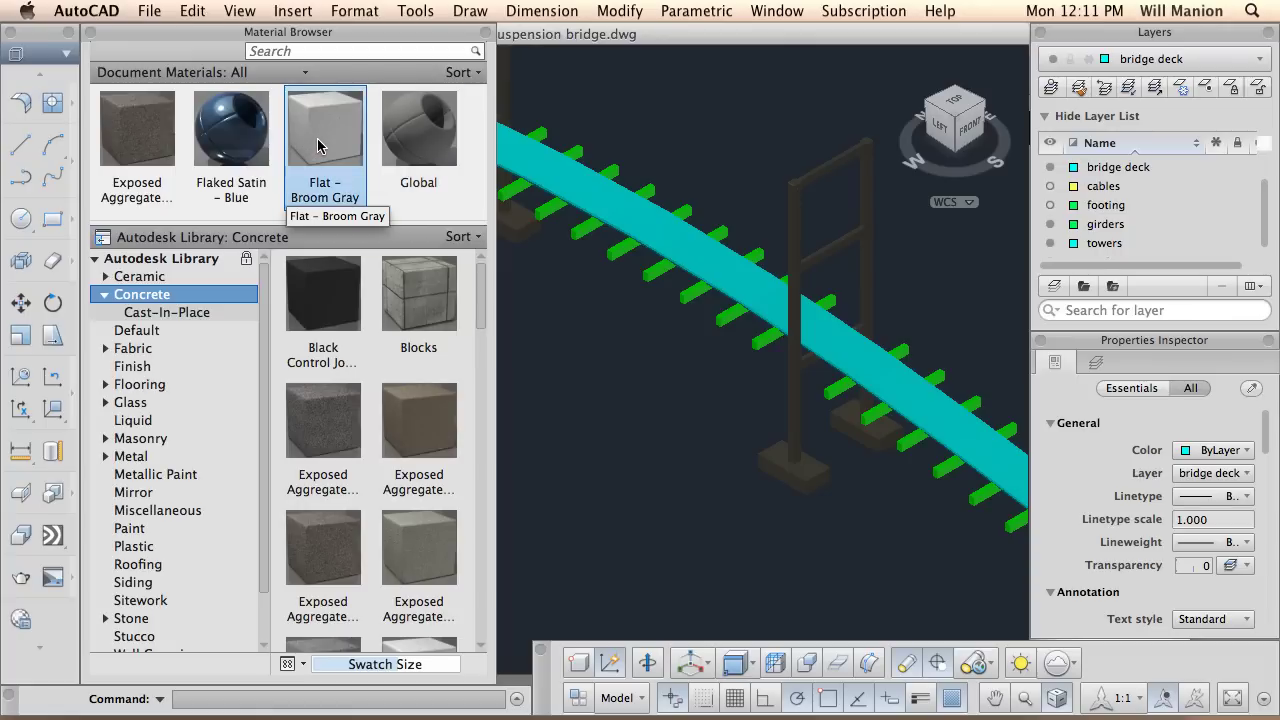
click(681, 244)
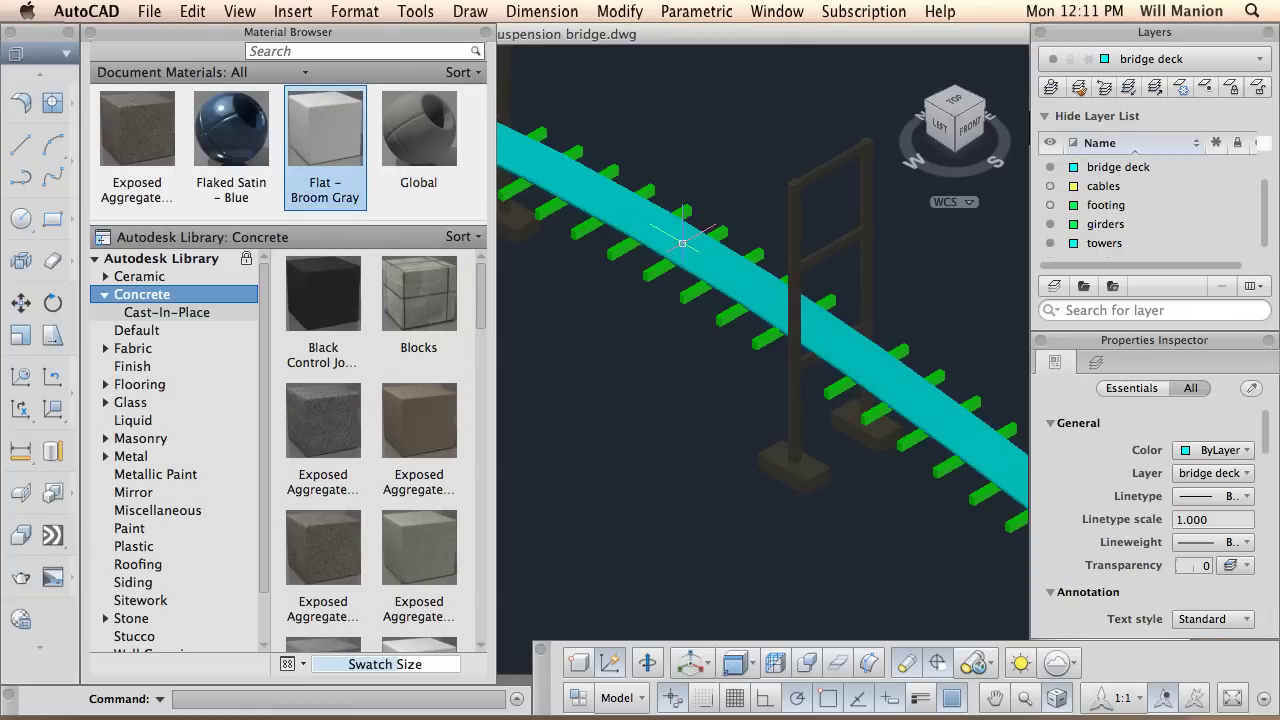
click(336, 147)
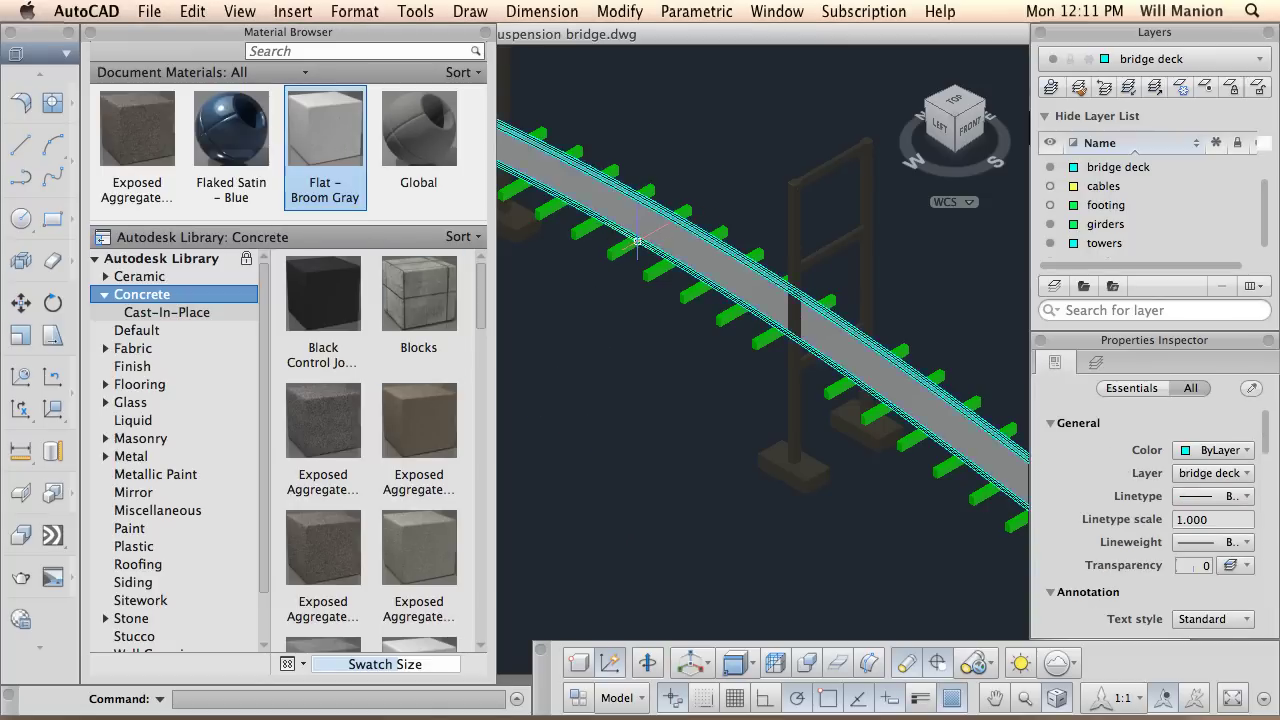
Reset the deck solid's material to Global, reassign Flat – Broom Gray to it and clear the selection.
click(573, 186)
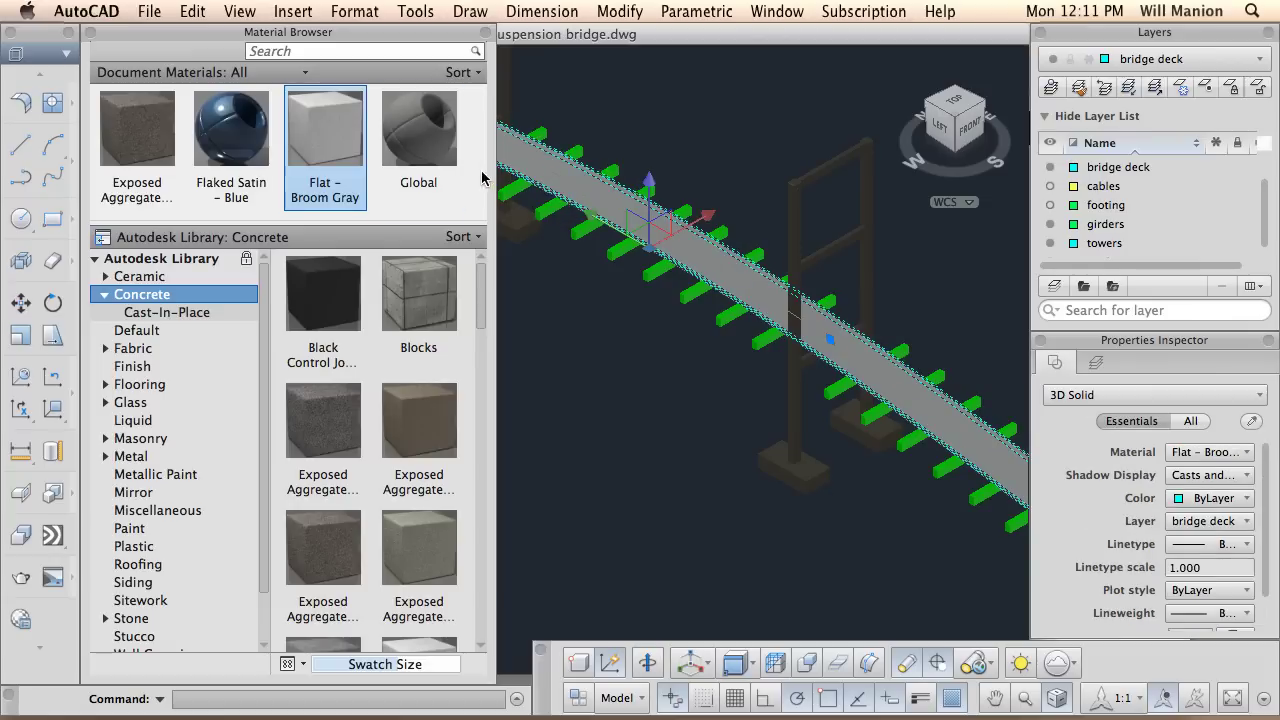
click(425, 130)
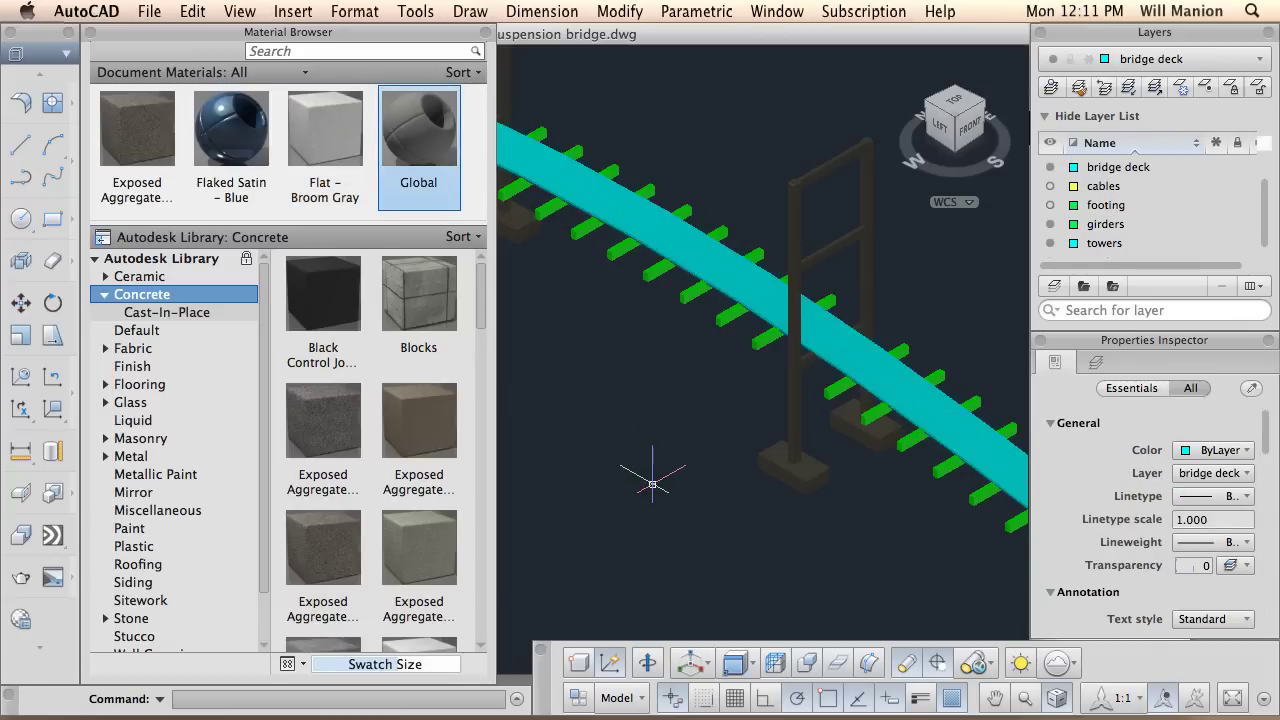
click(334, 130)
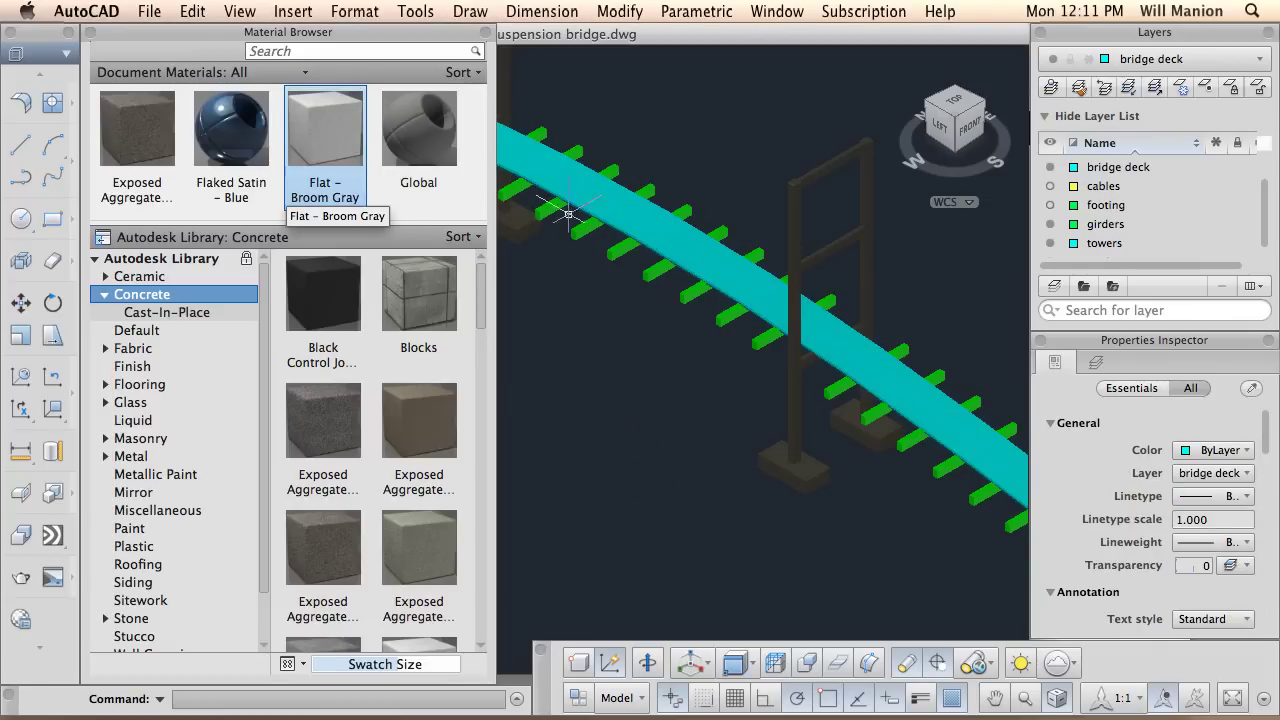
click(568, 213)
click(331, 142)
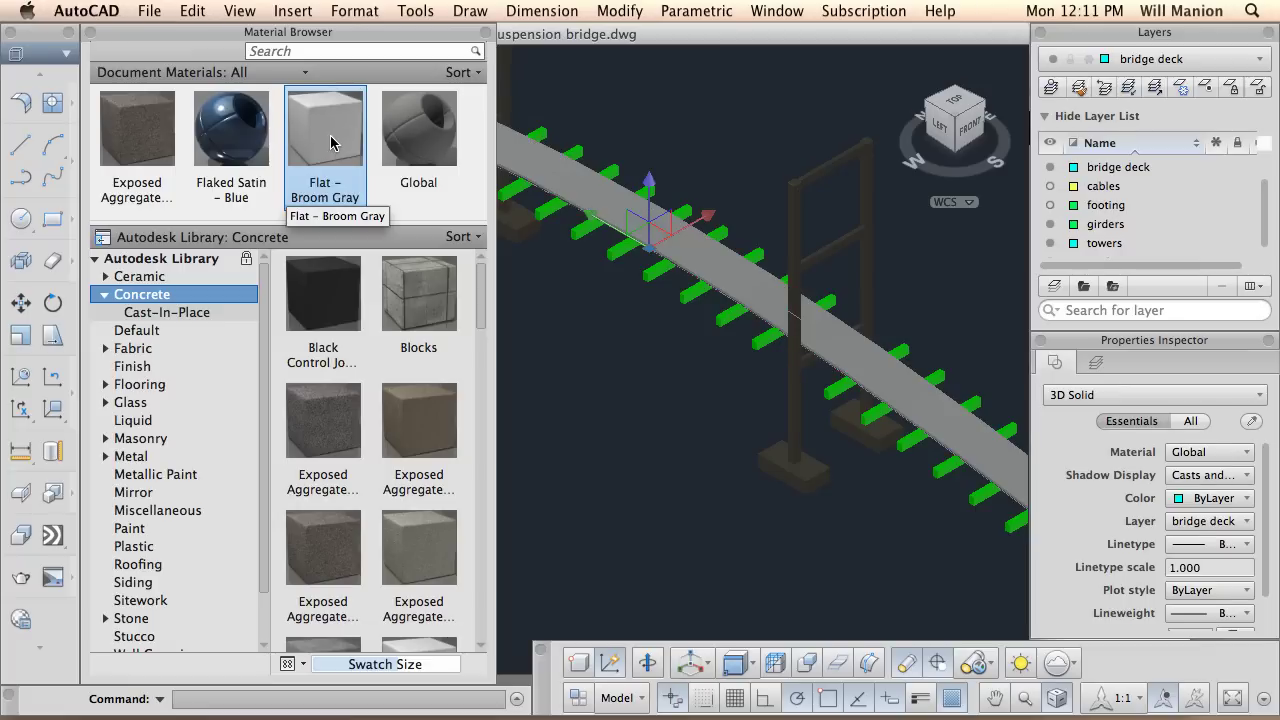
key(Escape)
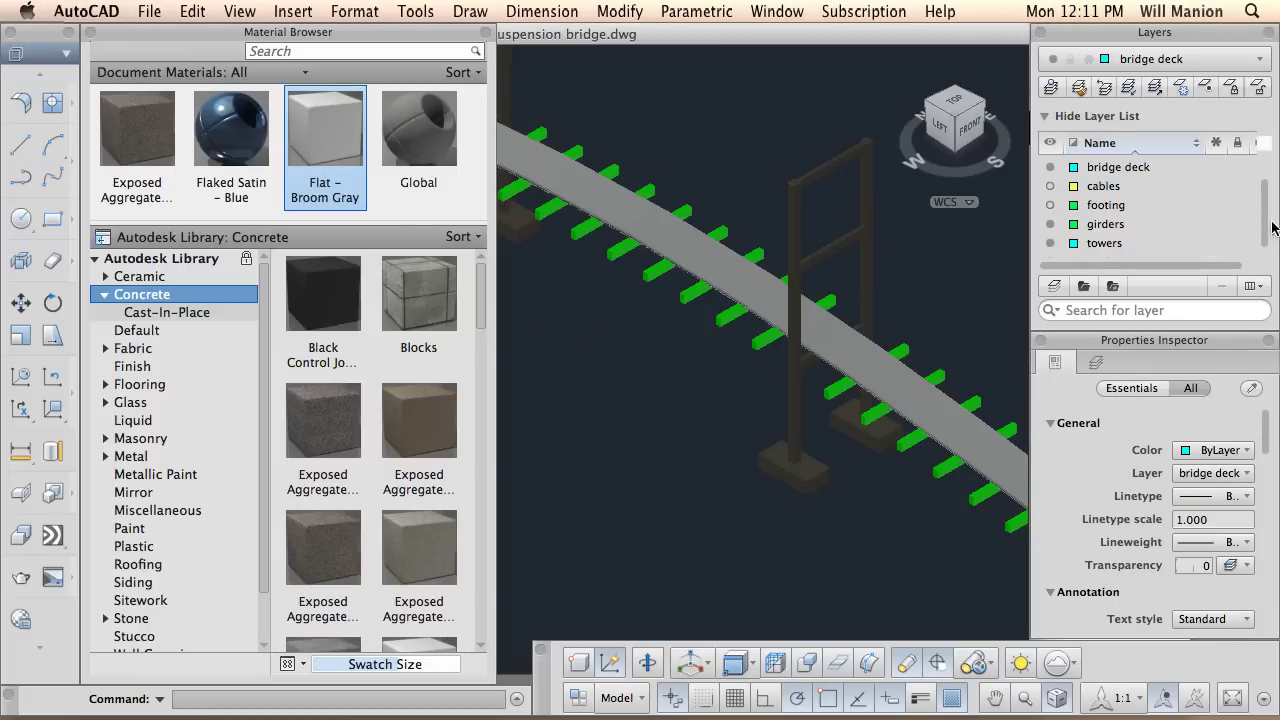
Turn off the bridge deck and towers layers, leaving only the girders displayed.
scroll(1262, 215, up, 2)
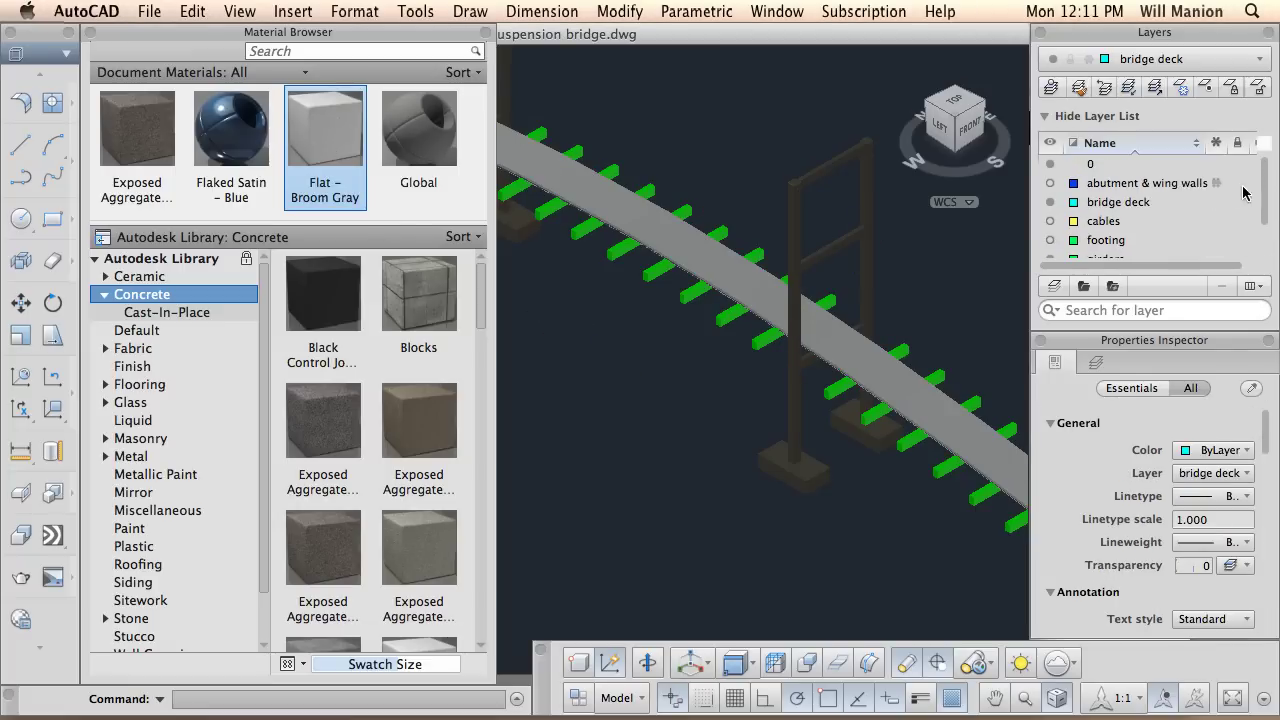
click(1050, 202)
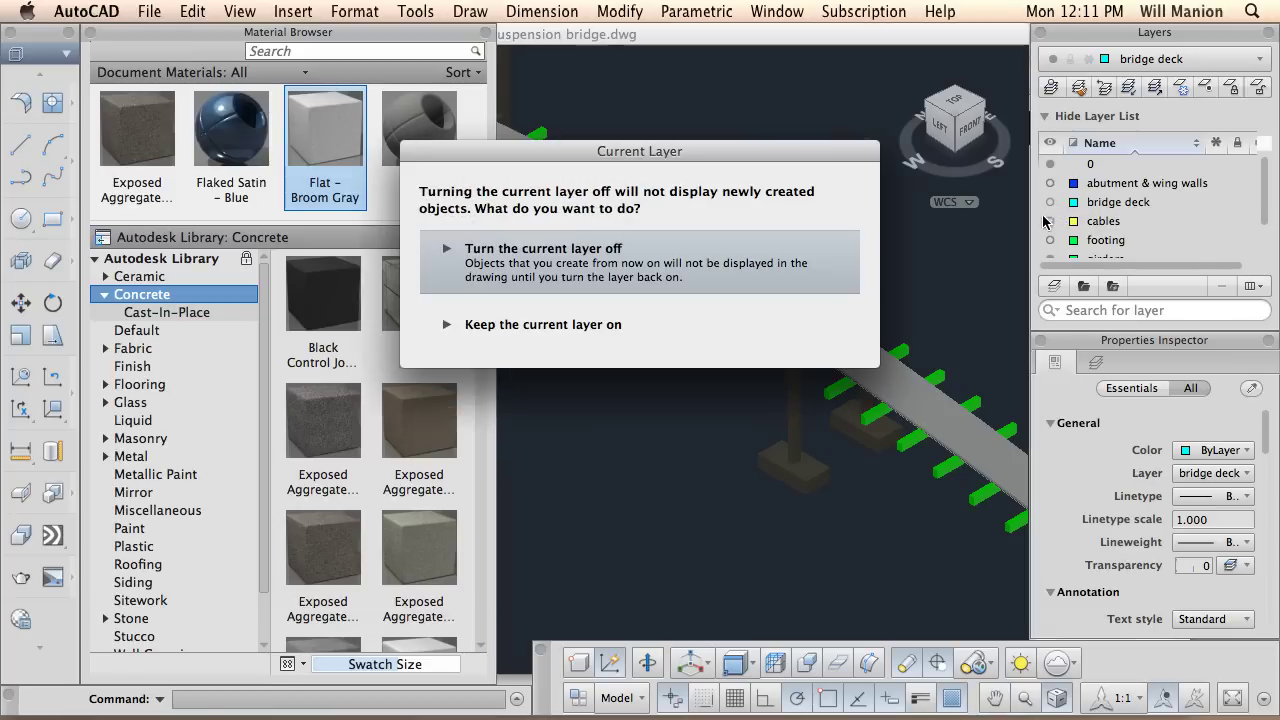
click(519, 263)
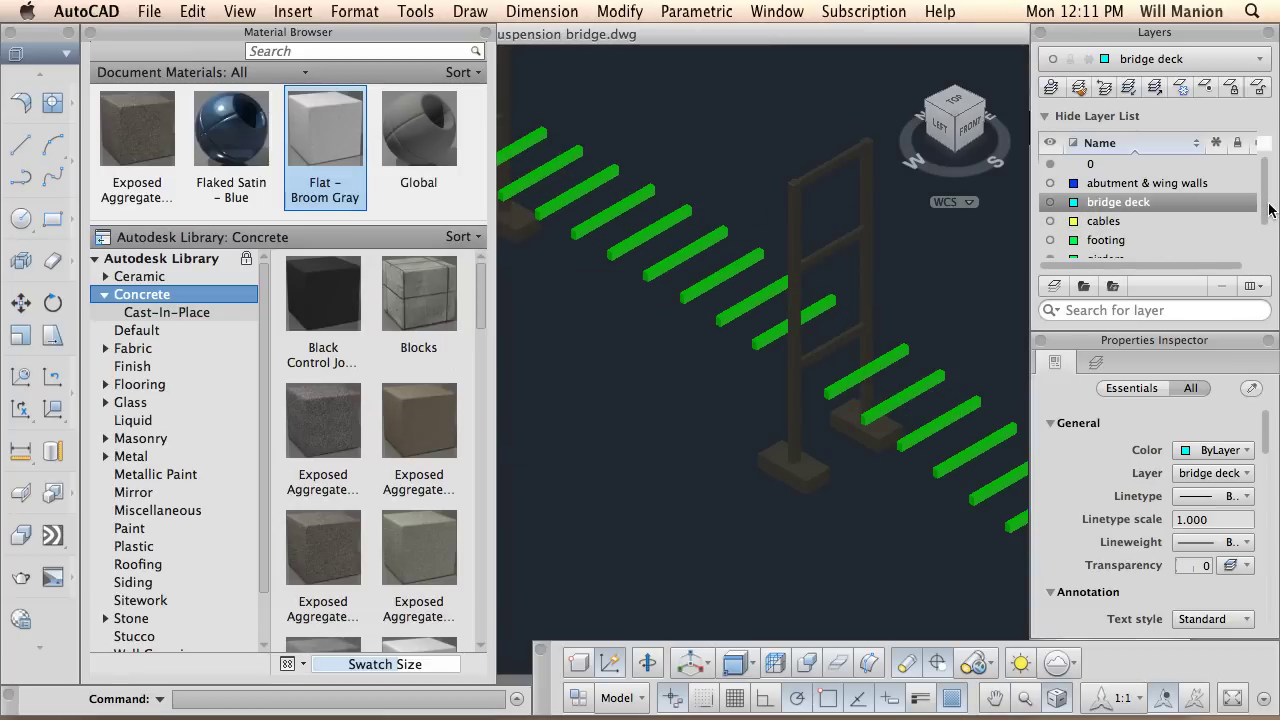
scroll(1268, 208, down, 3)
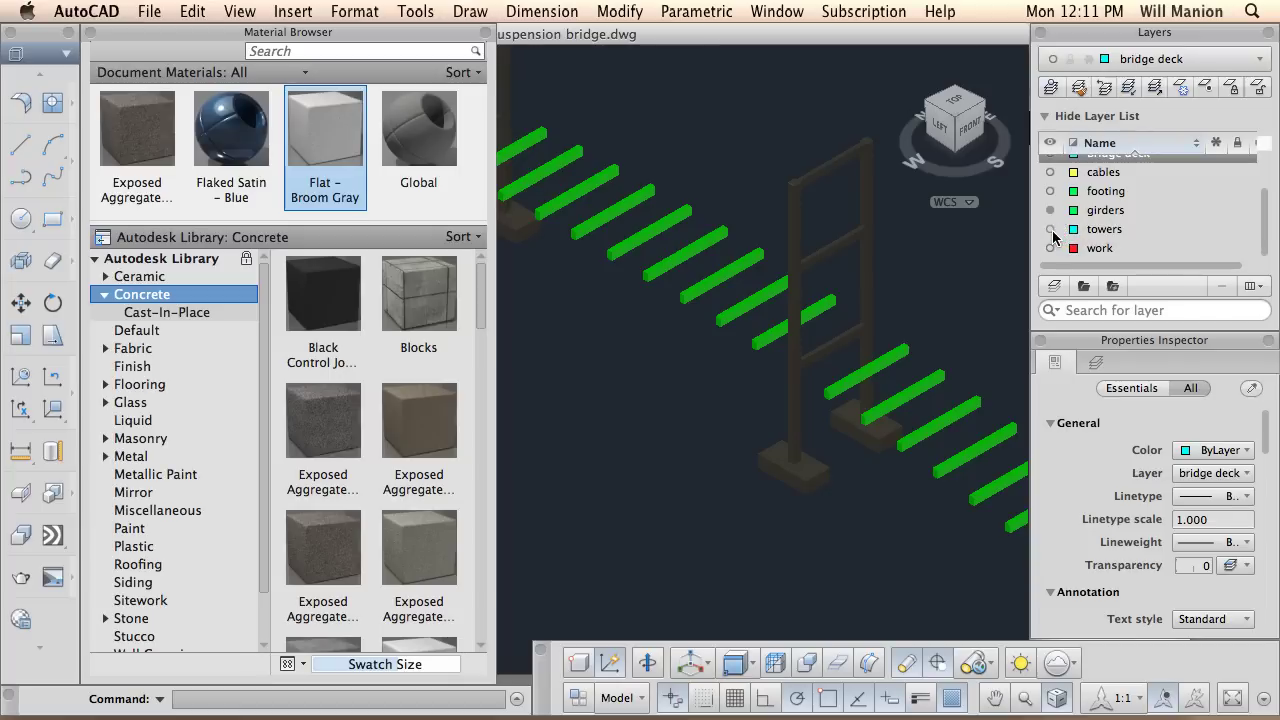
click(1050, 229)
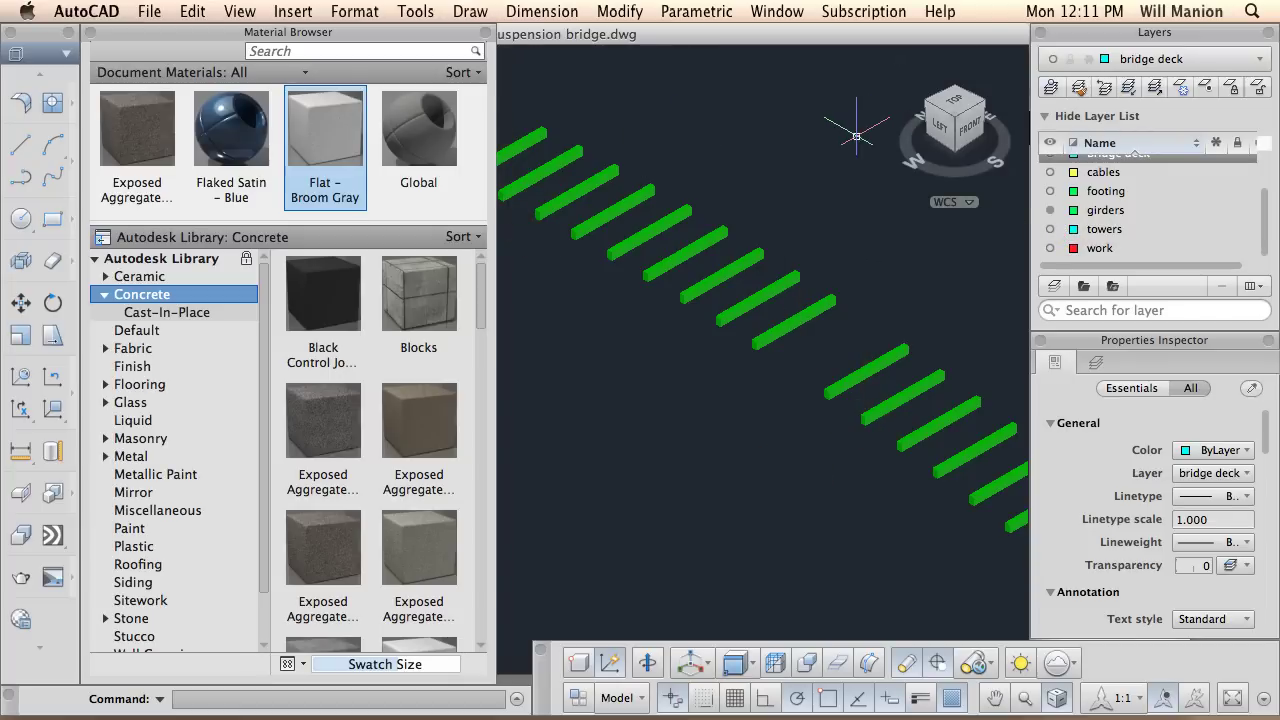
Switch to the Left view and select all the girders along the span with a selection window.
drag(331, 37, 356, 171)
click(164, 58)
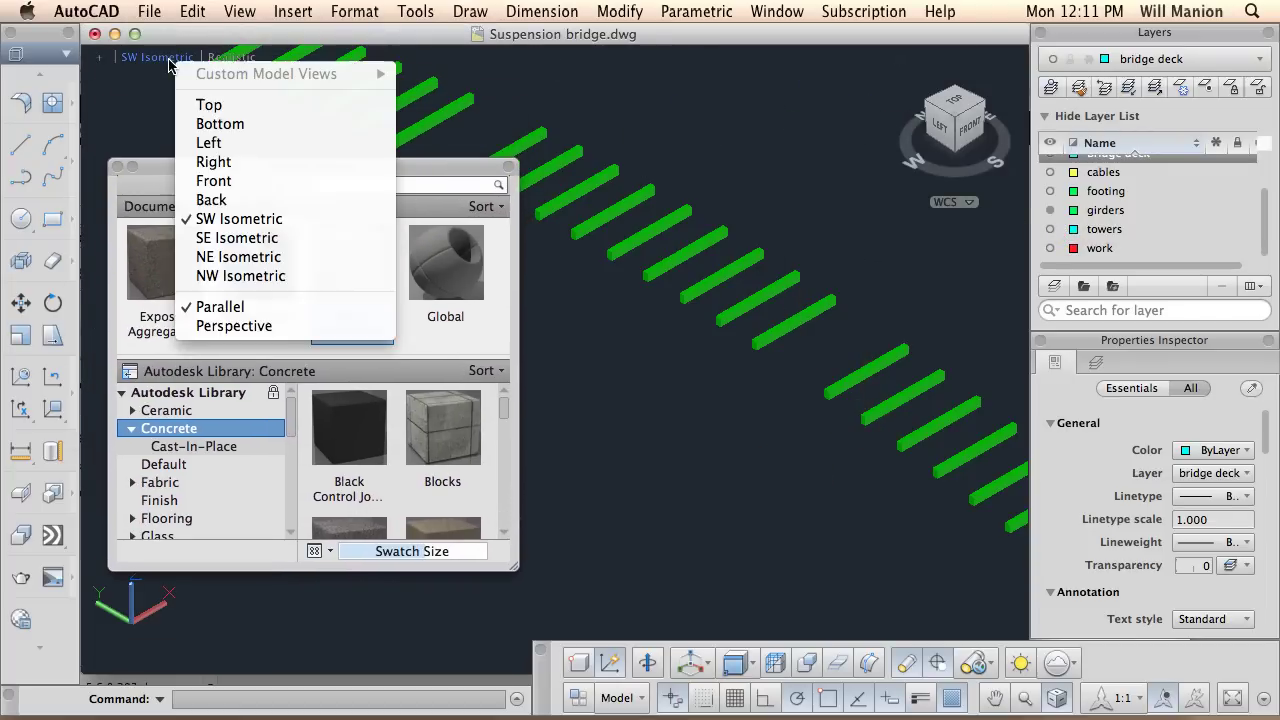
click(193, 150)
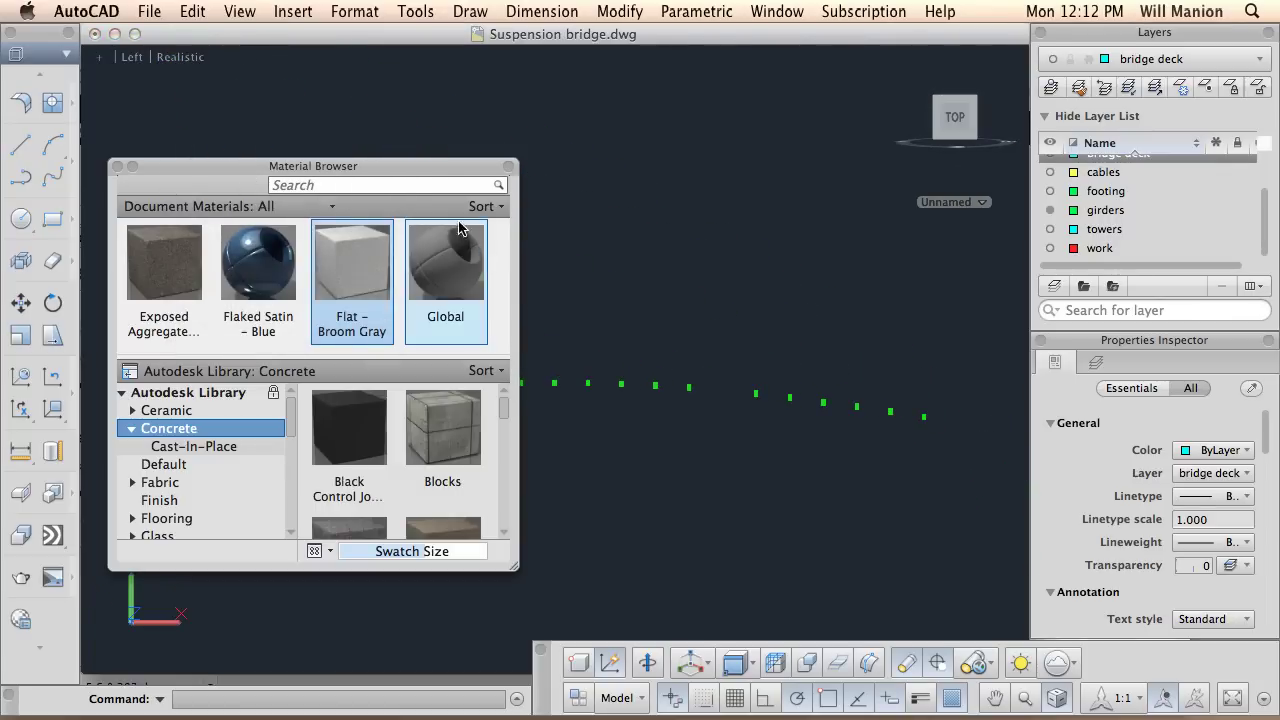
scroll(675, 300, down, 2)
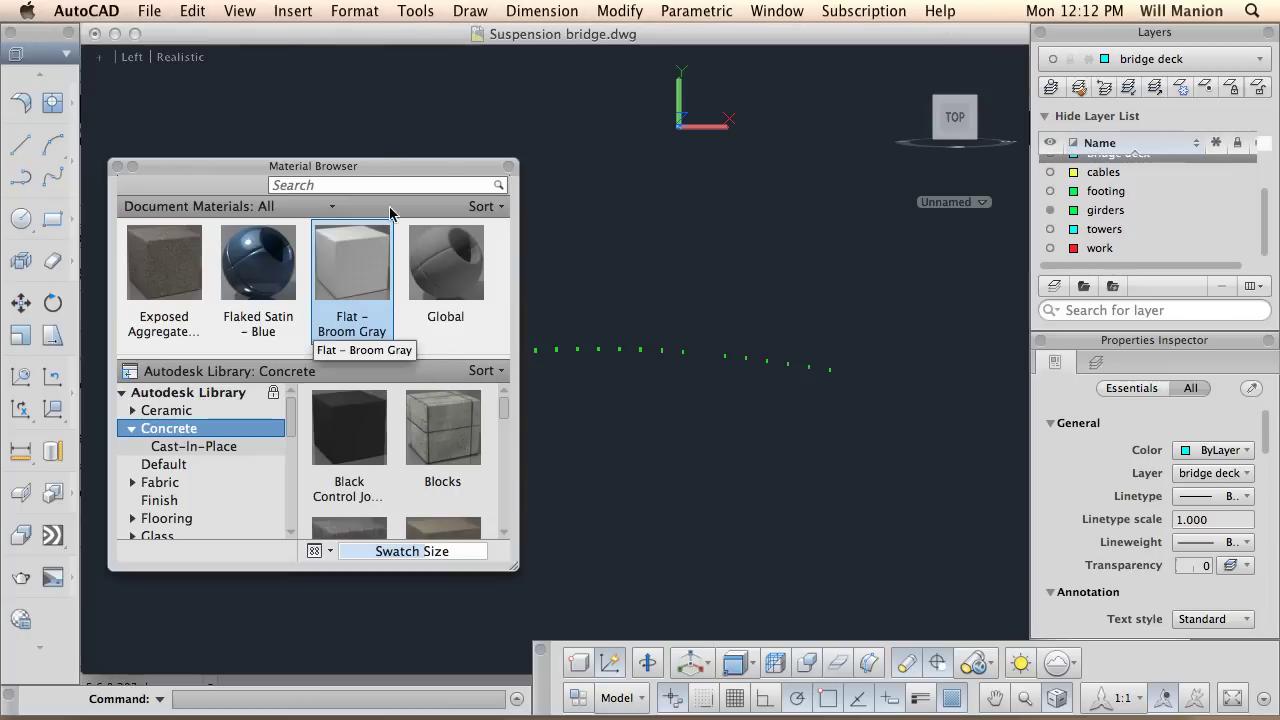
drag(386, 166, 389, 433)
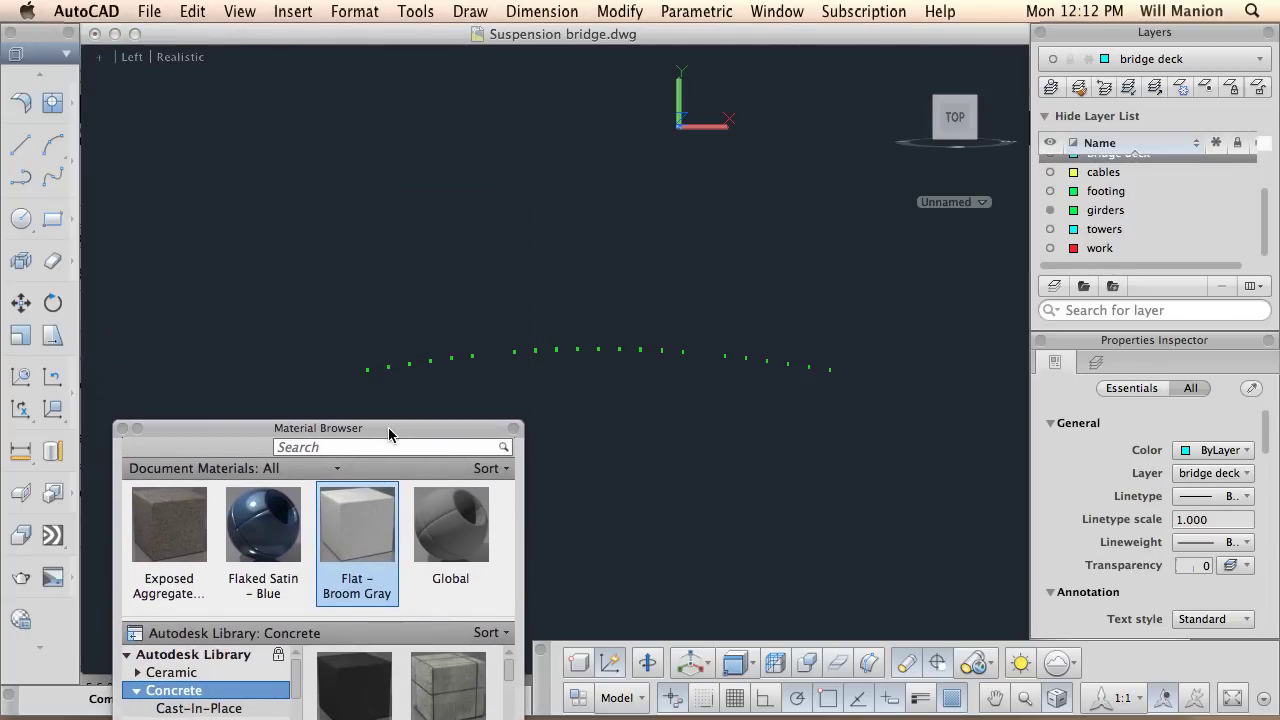
click(327, 306)
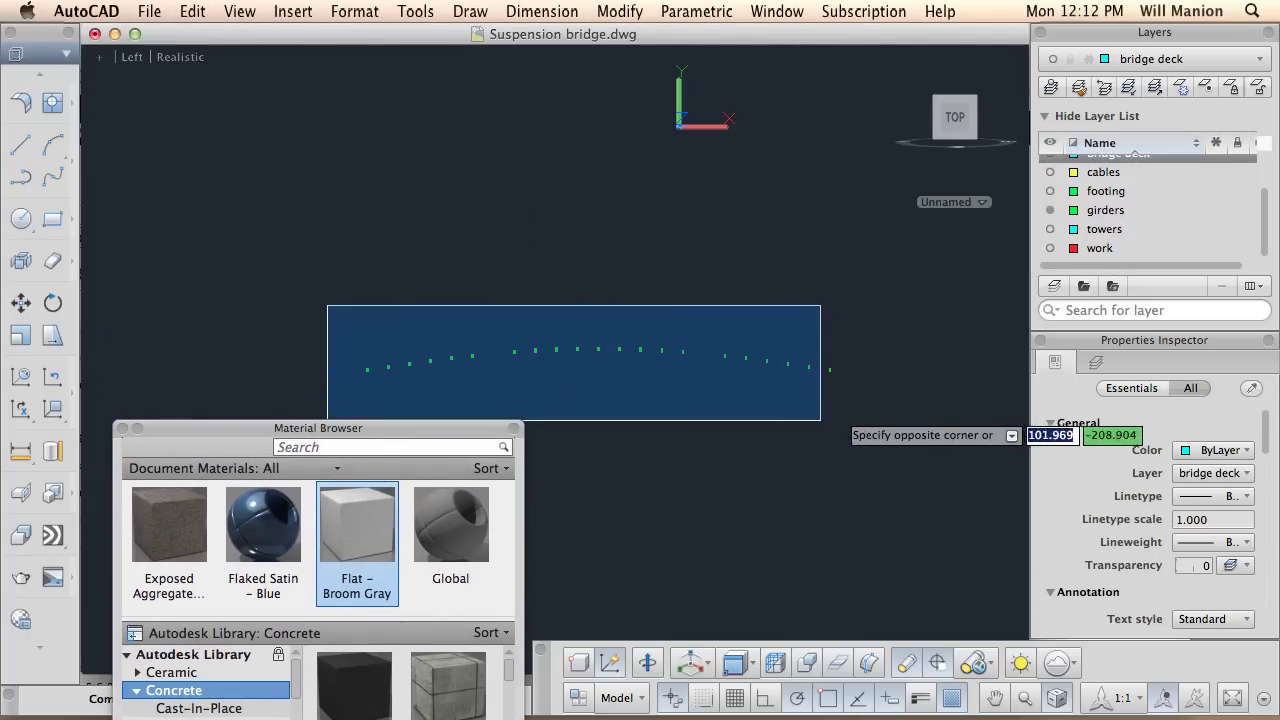
click(868, 413)
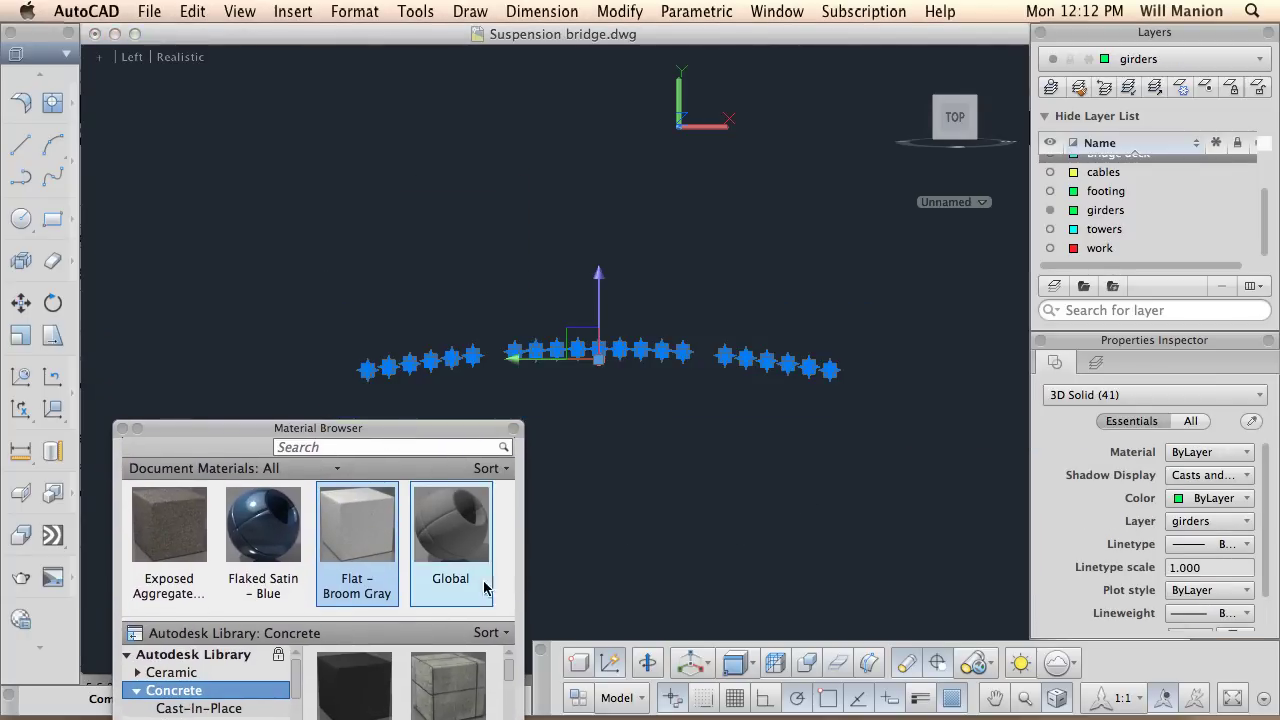
Assign Flaked Satin – Sea Green from the Metallic Paint materials to the selected girders.
click(320, 557)
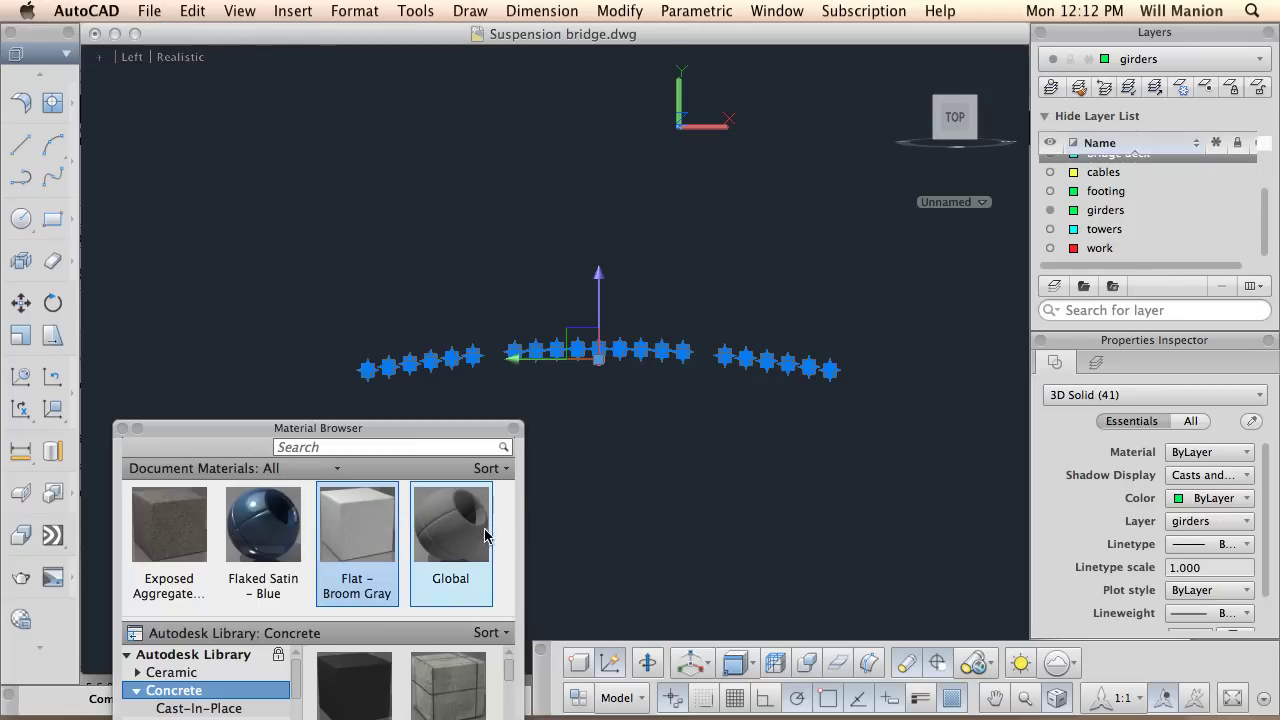
drag(451, 428, 430, 88)
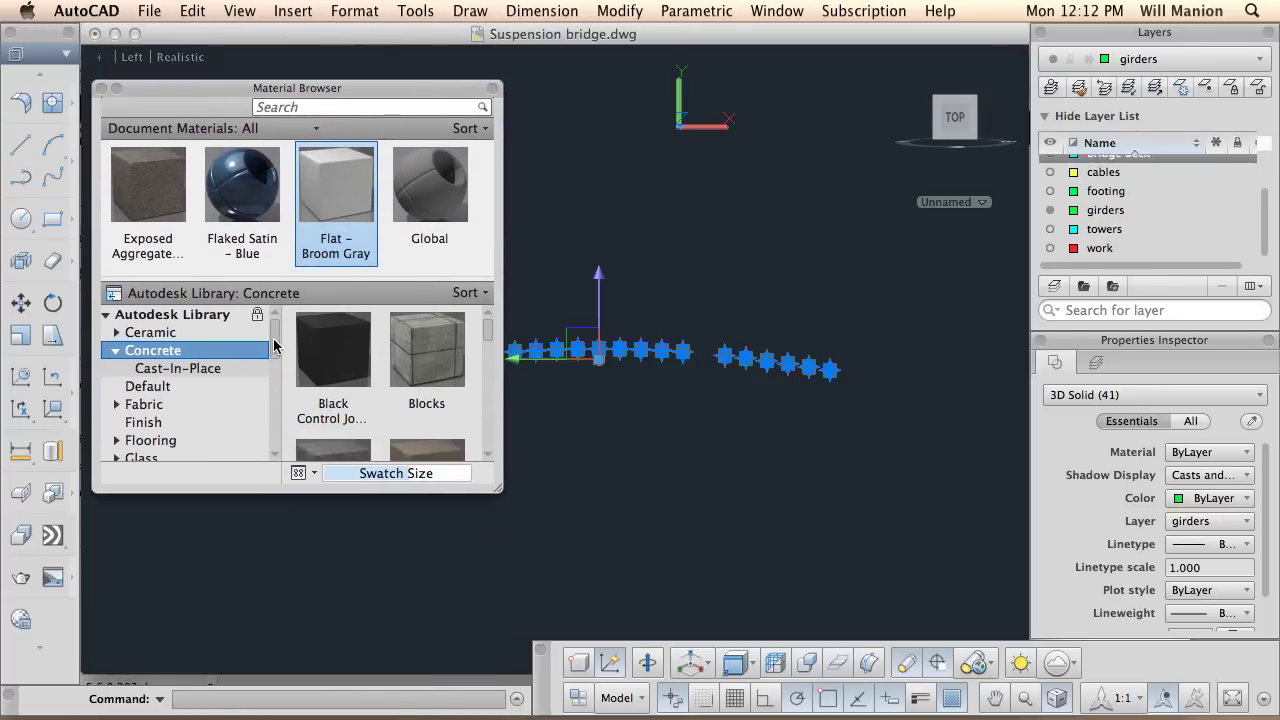
drag(275, 345, 278, 390)
click(190, 368)
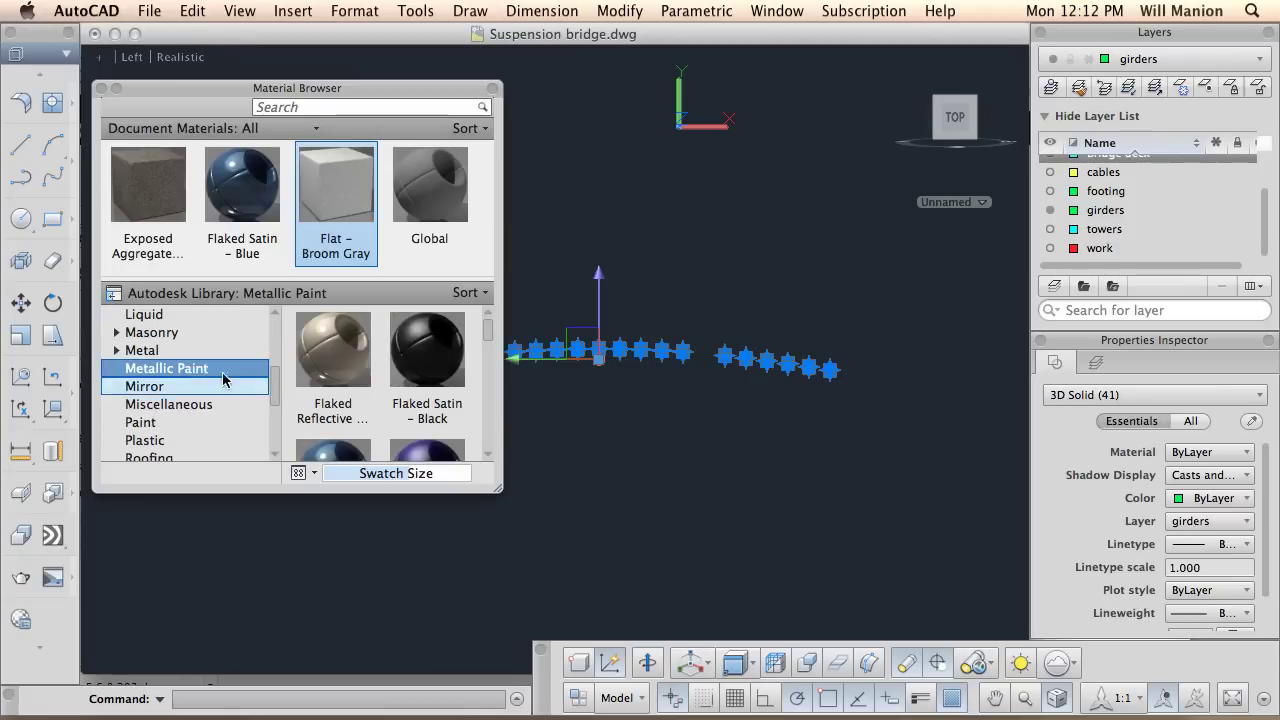
drag(488, 333, 486, 349)
click(320, 365)
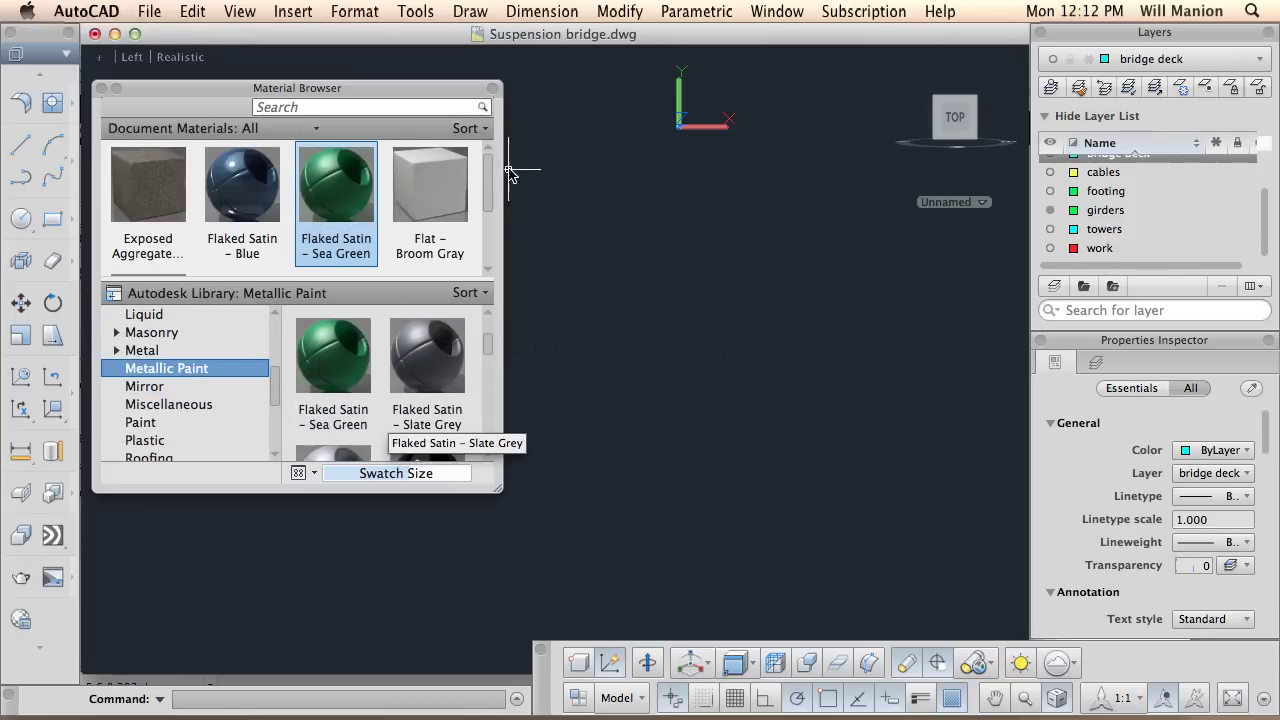
Turn the towers, footing, cables, abutment & wing walls and bridge deck layers back on.
drag(438, 87, 428, 404)
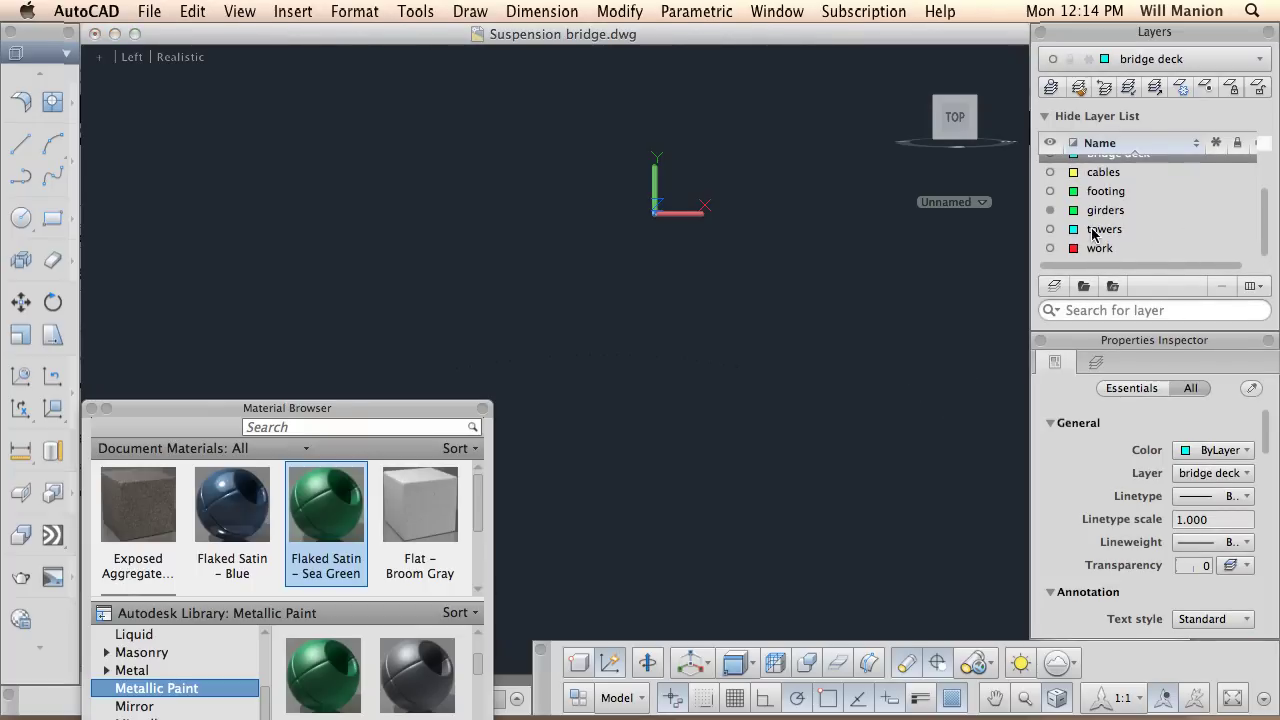
click(1051, 229)
click(1050, 191)
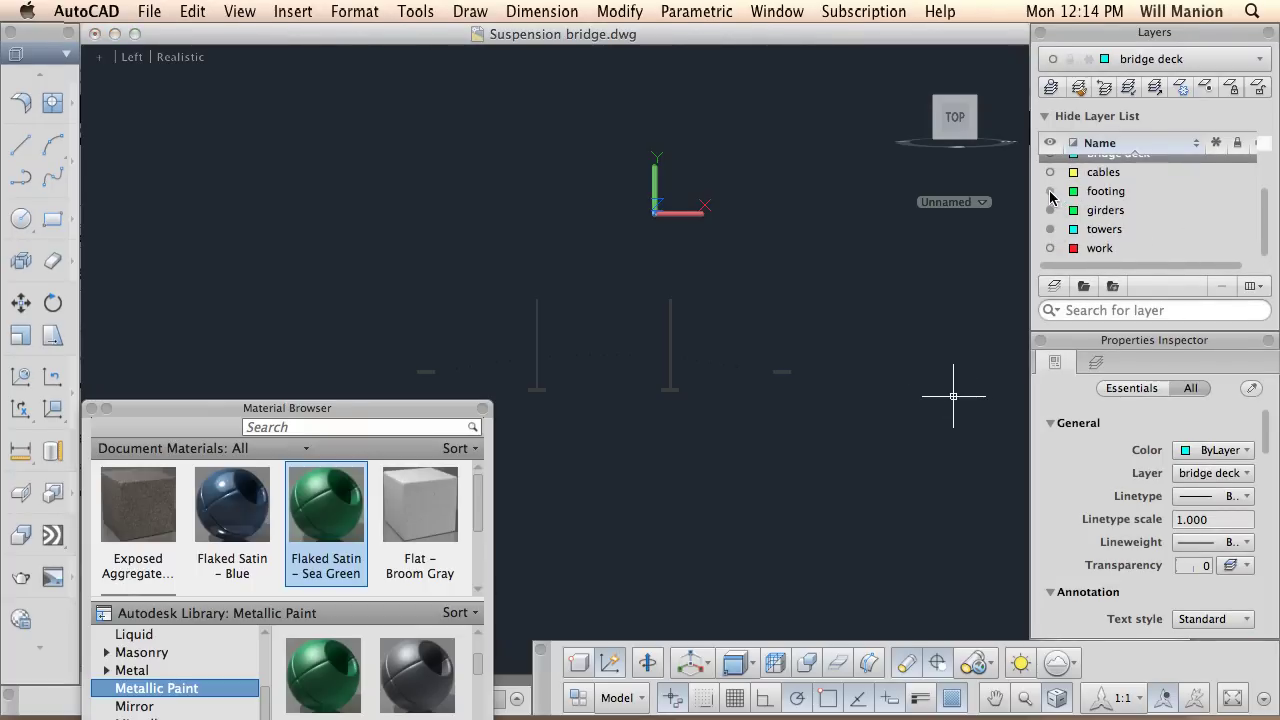
click(1050, 172)
scroll(1265, 210, up, 3)
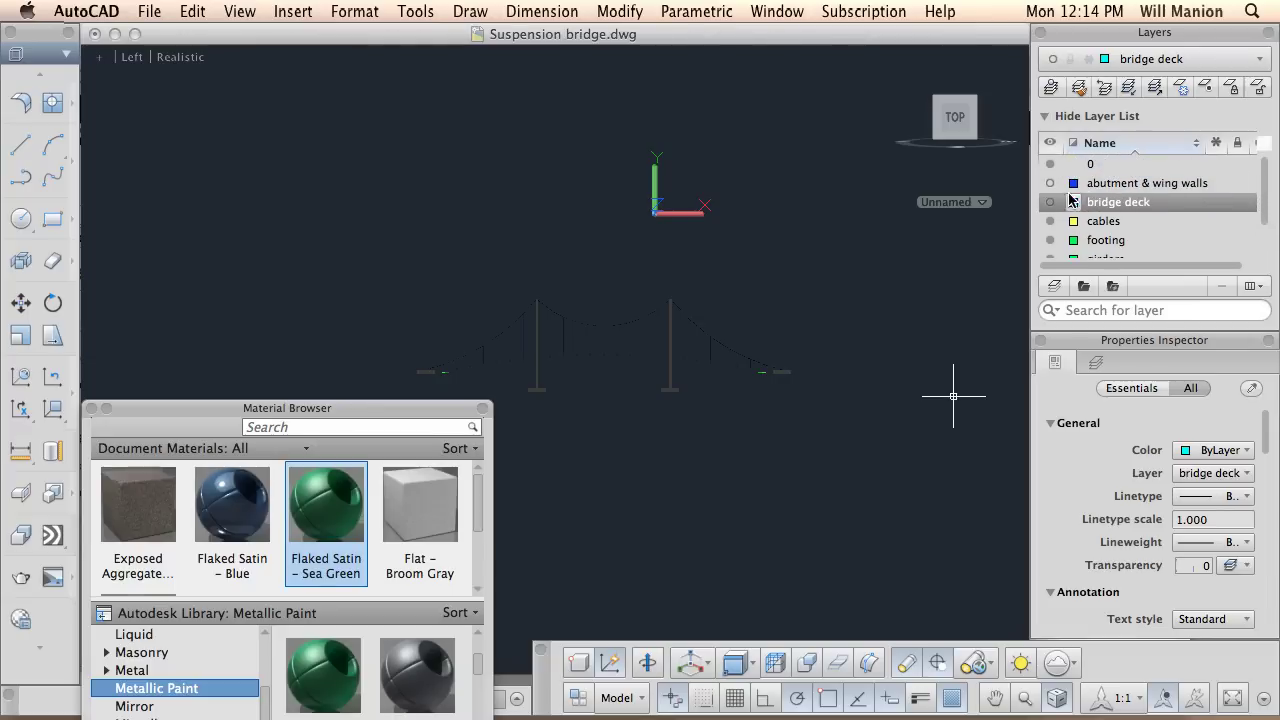
click(1050, 203)
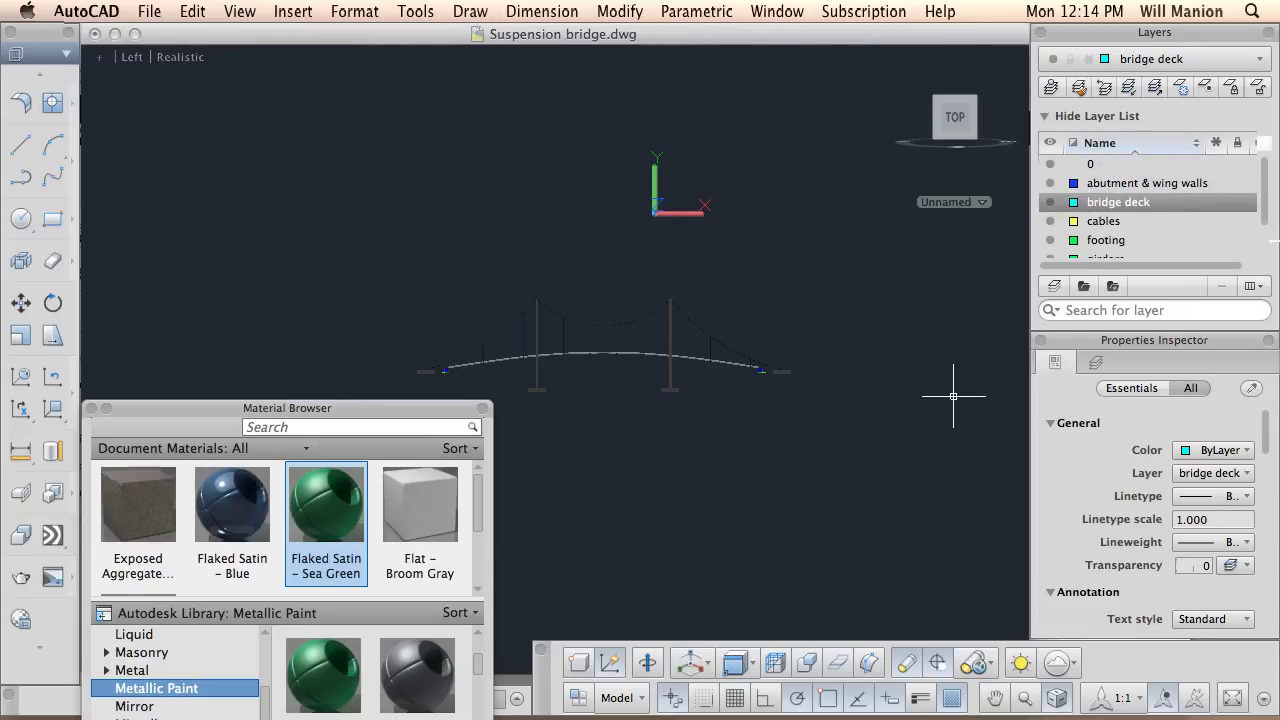
Set the viewport to the SW Isometric view to show the whole bridge.
scroll(602, 404, up, 5)
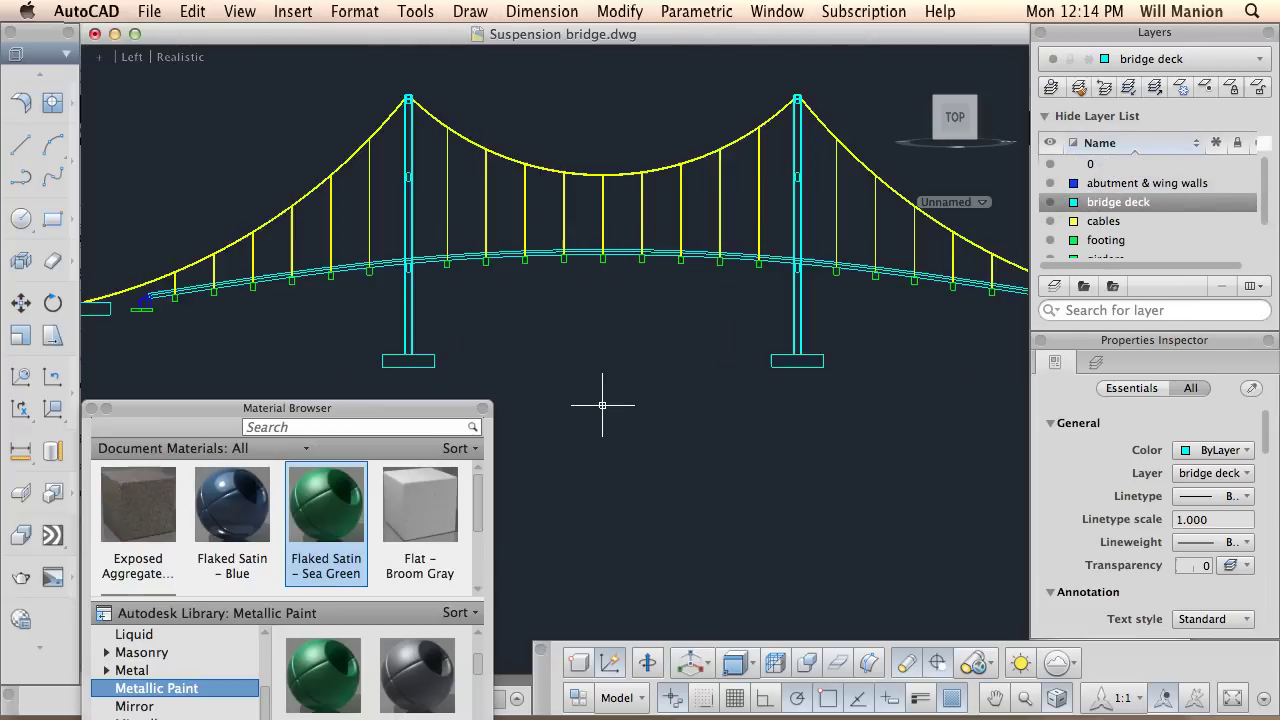
scroll(601, 330, up, 2)
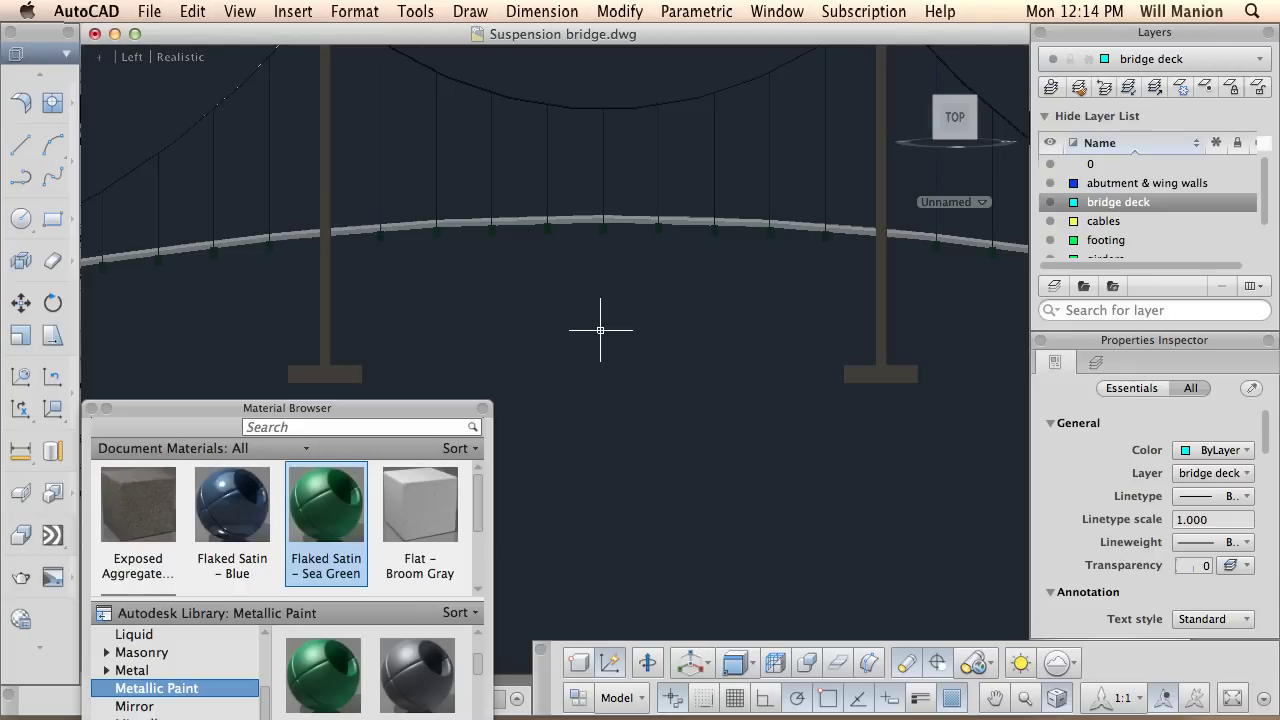
click(190, 60)
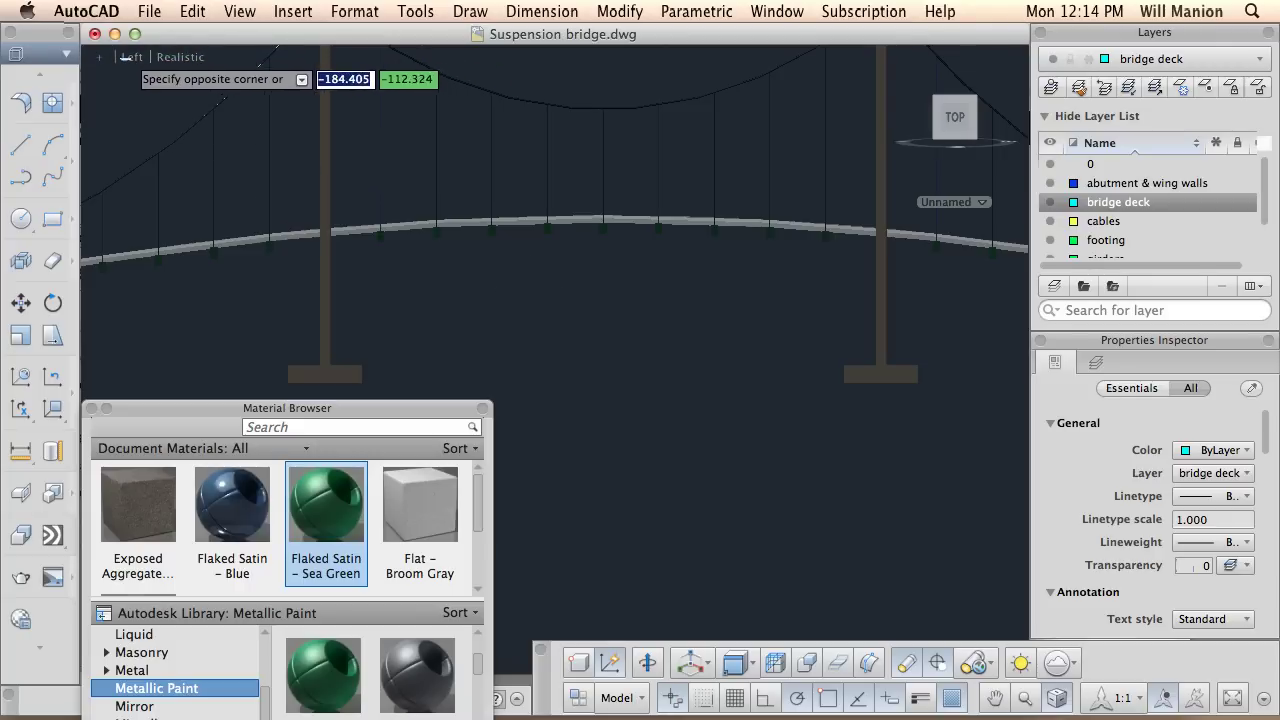
click(131, 58)
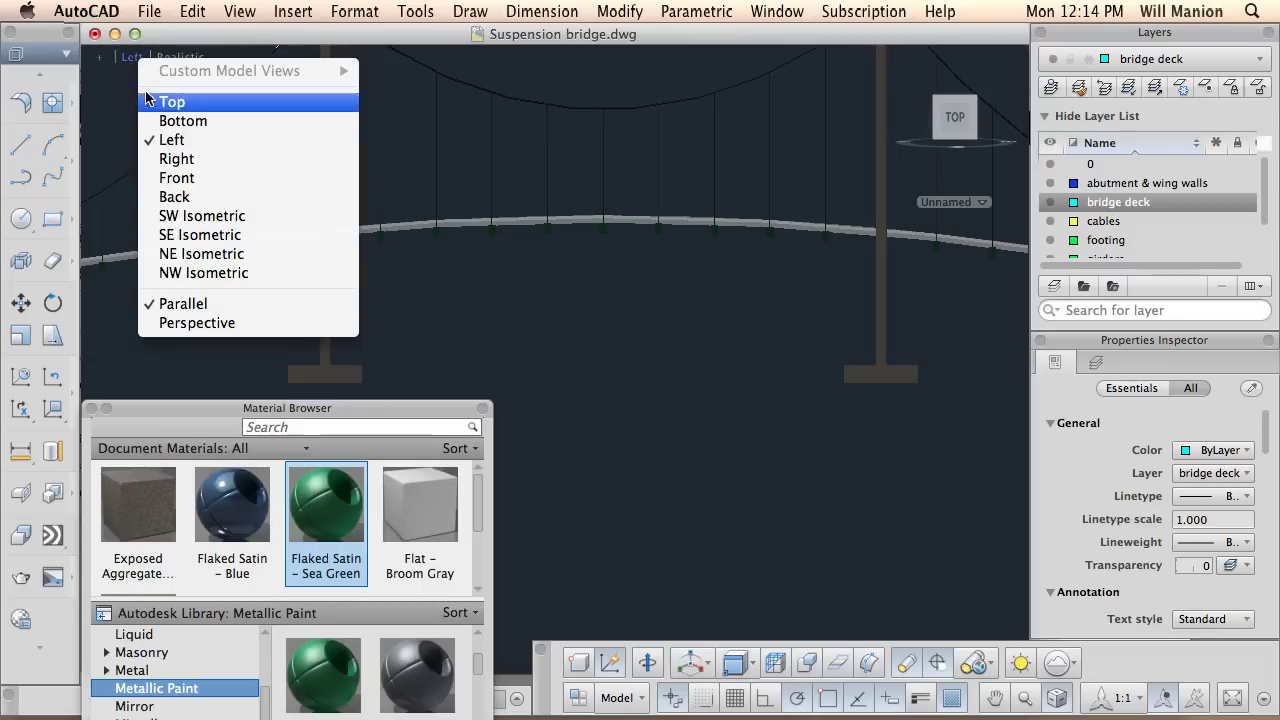
click(190, 214)
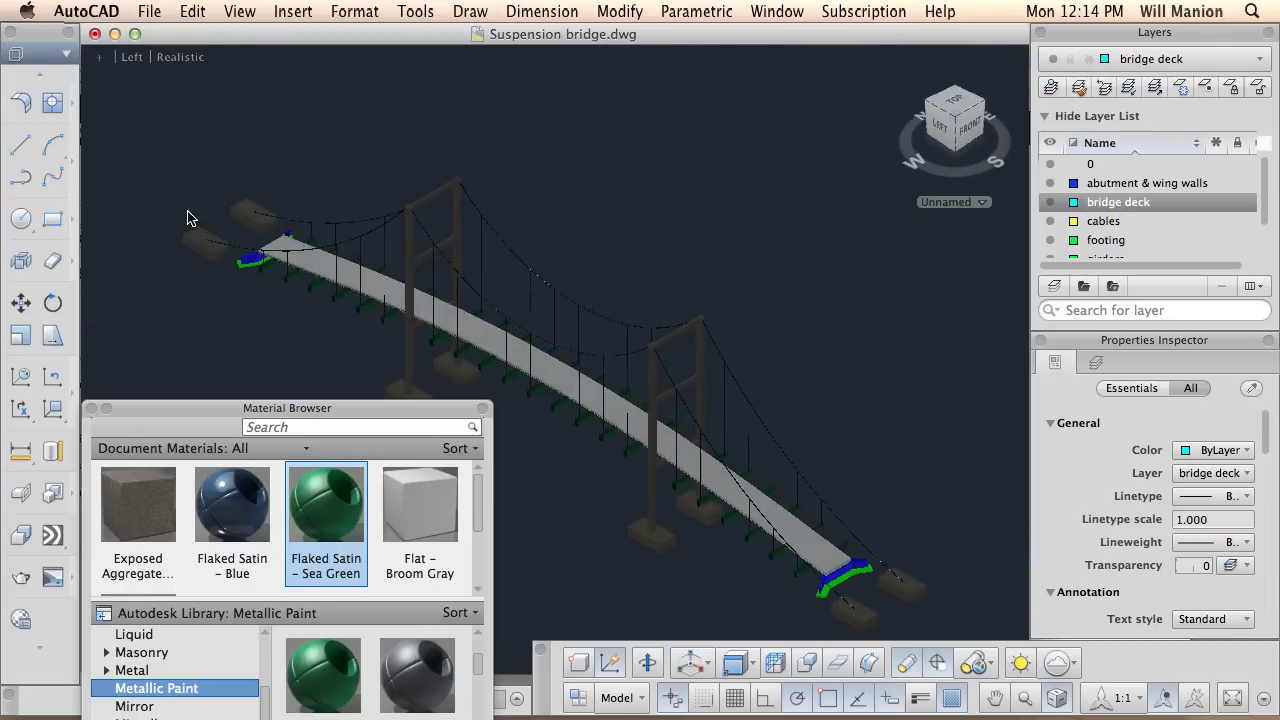
click(22, 578)
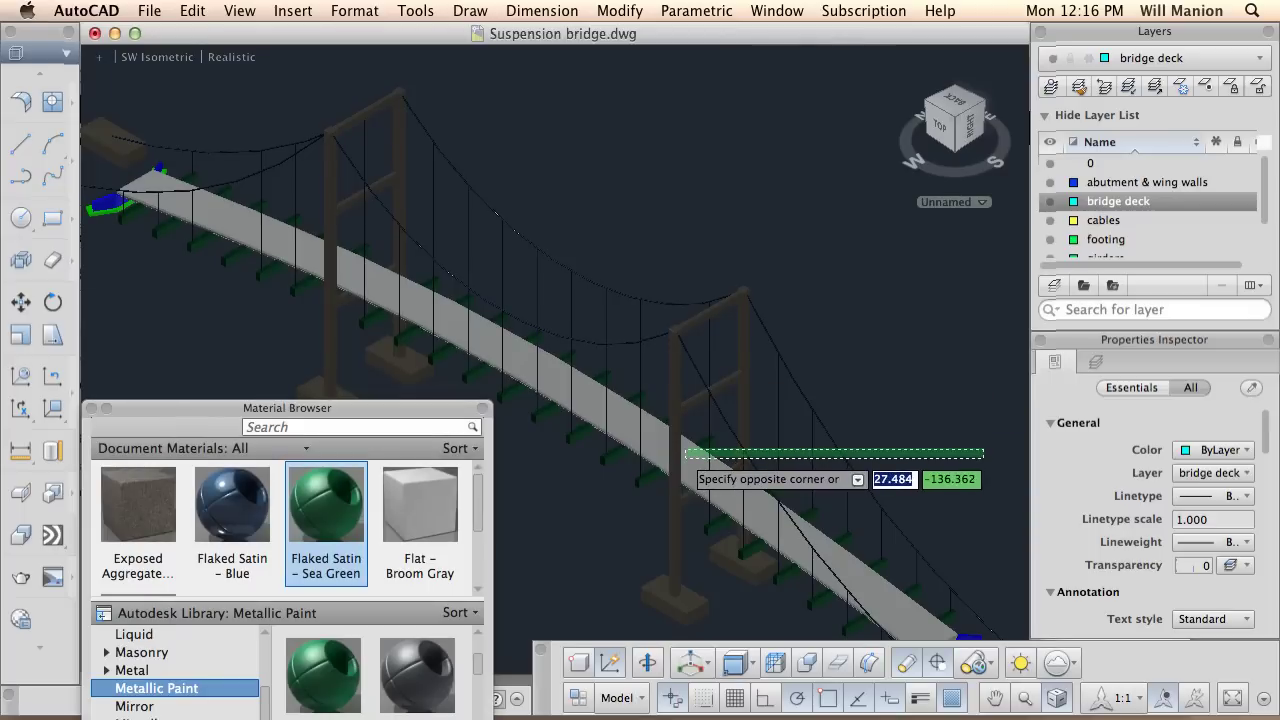
key(Escape)
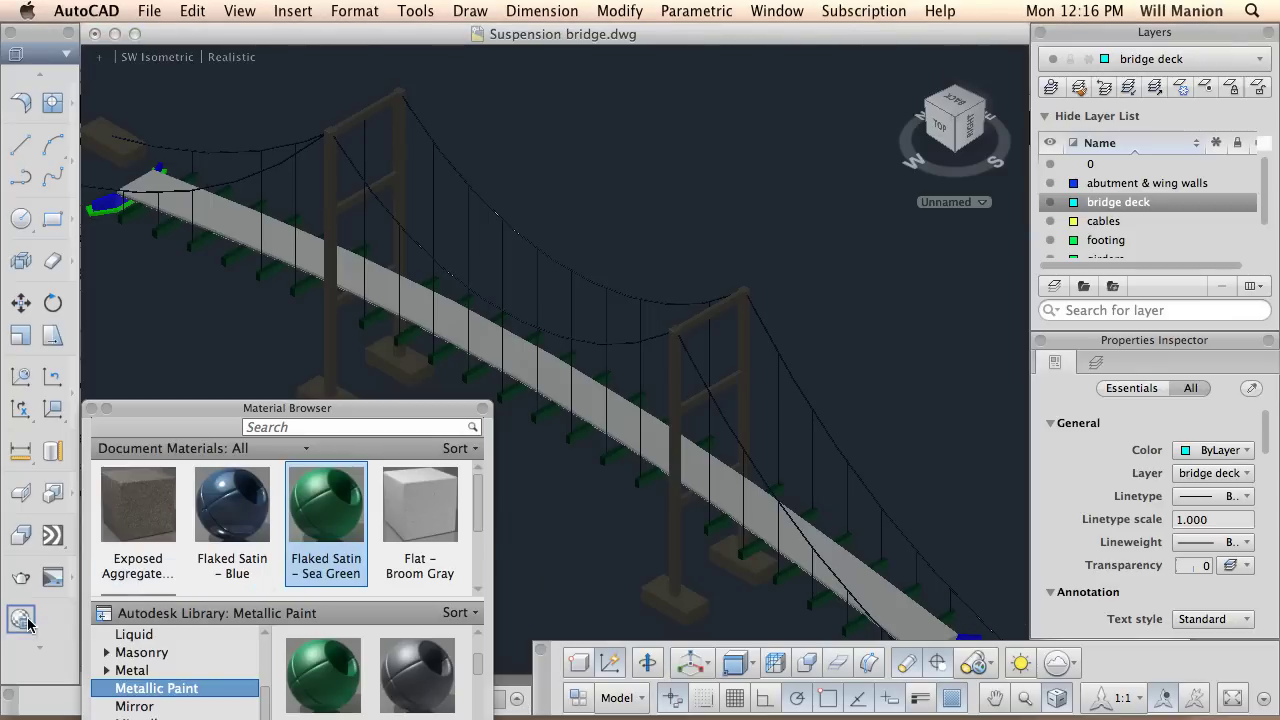
click(50, 578)
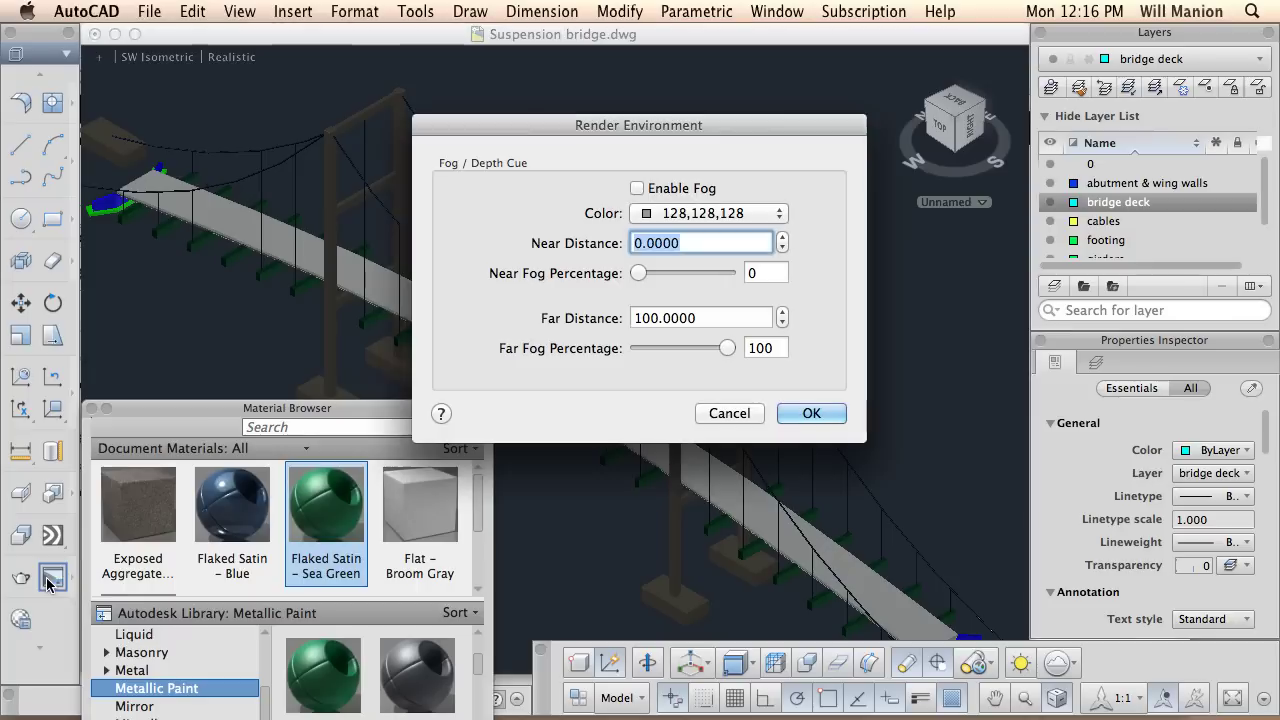
click(727, 413)
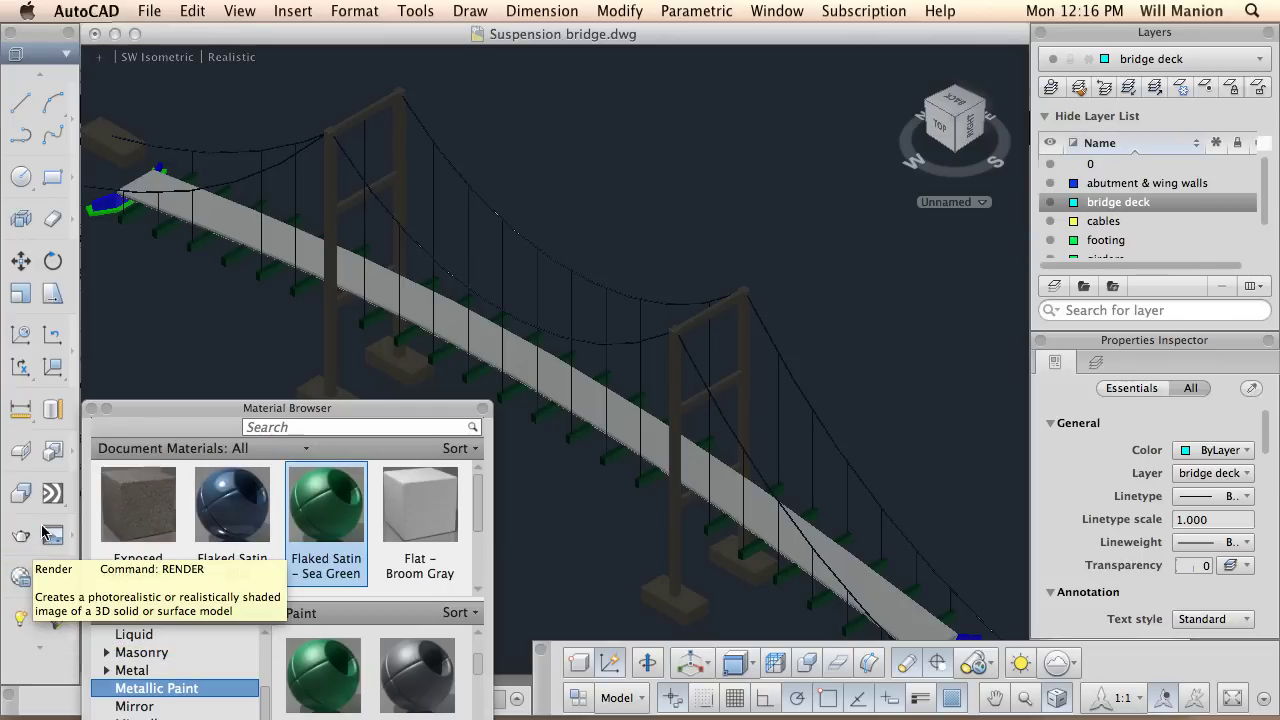
Close the Material Browser and light the scene with sky background and sunlight, turning off the default lighting.
click(91, 409)
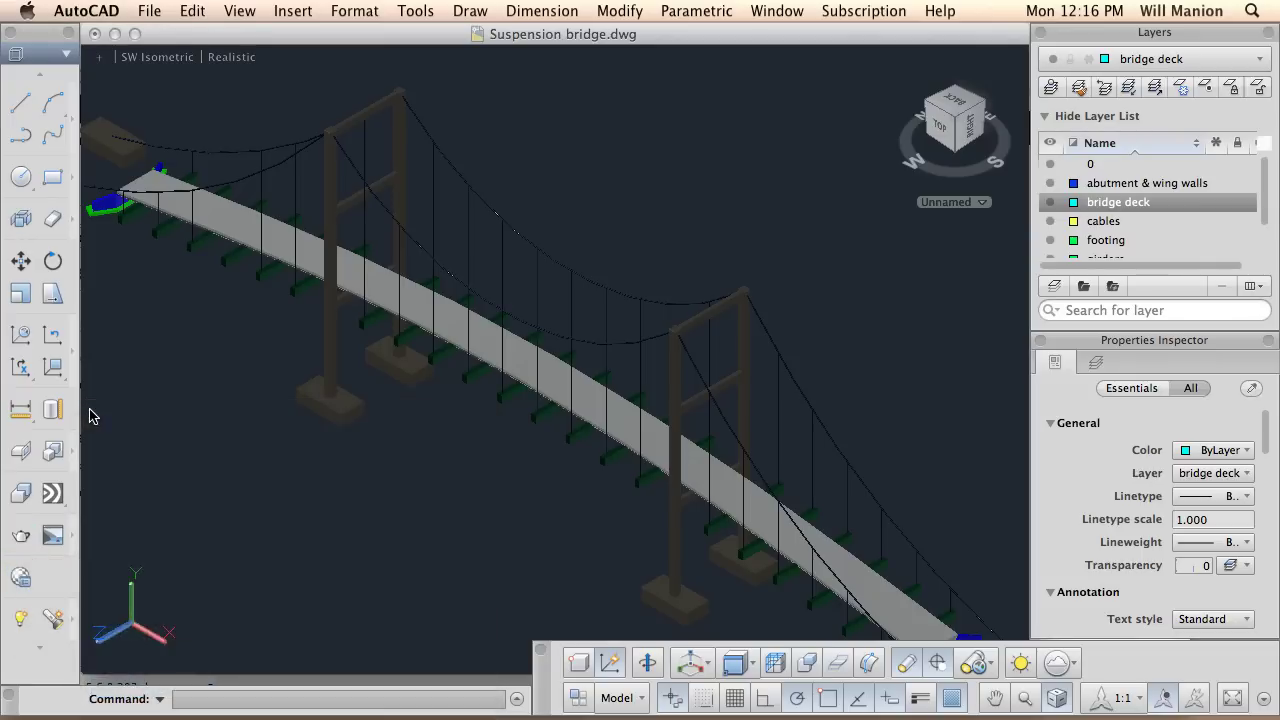
click(1075, 667)
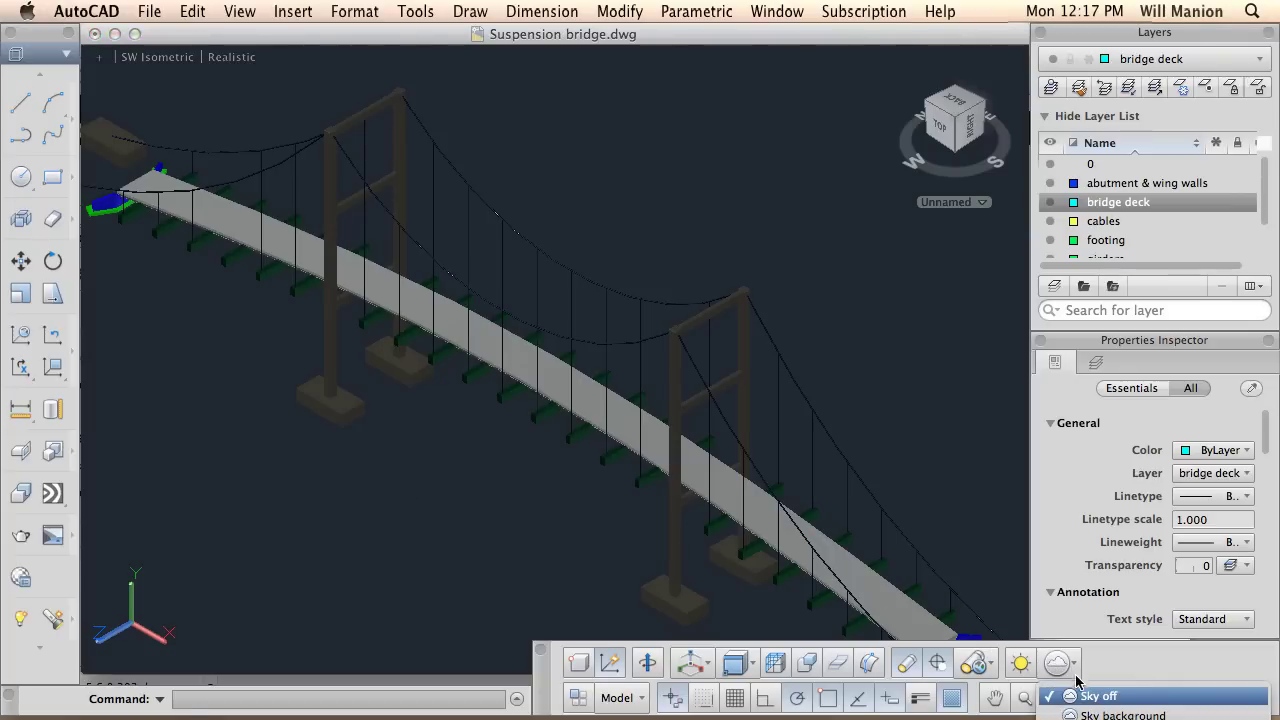
click(1110, 714)
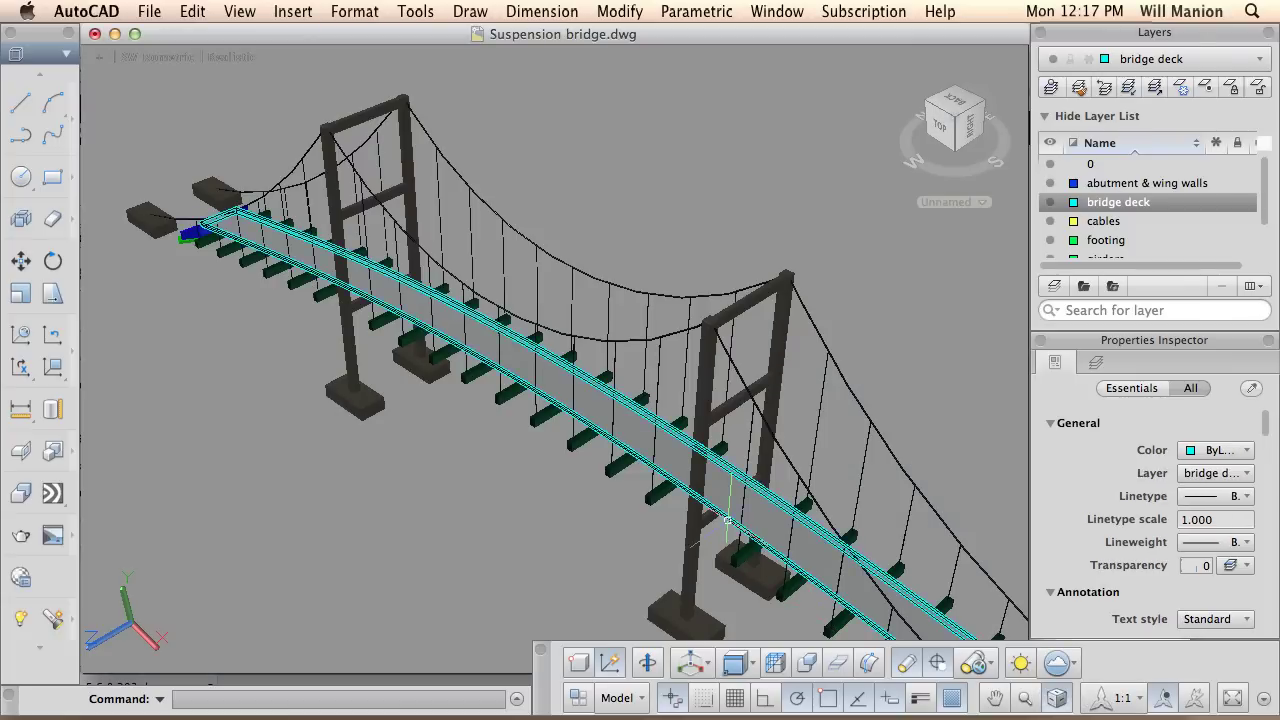
click(1020, 663)
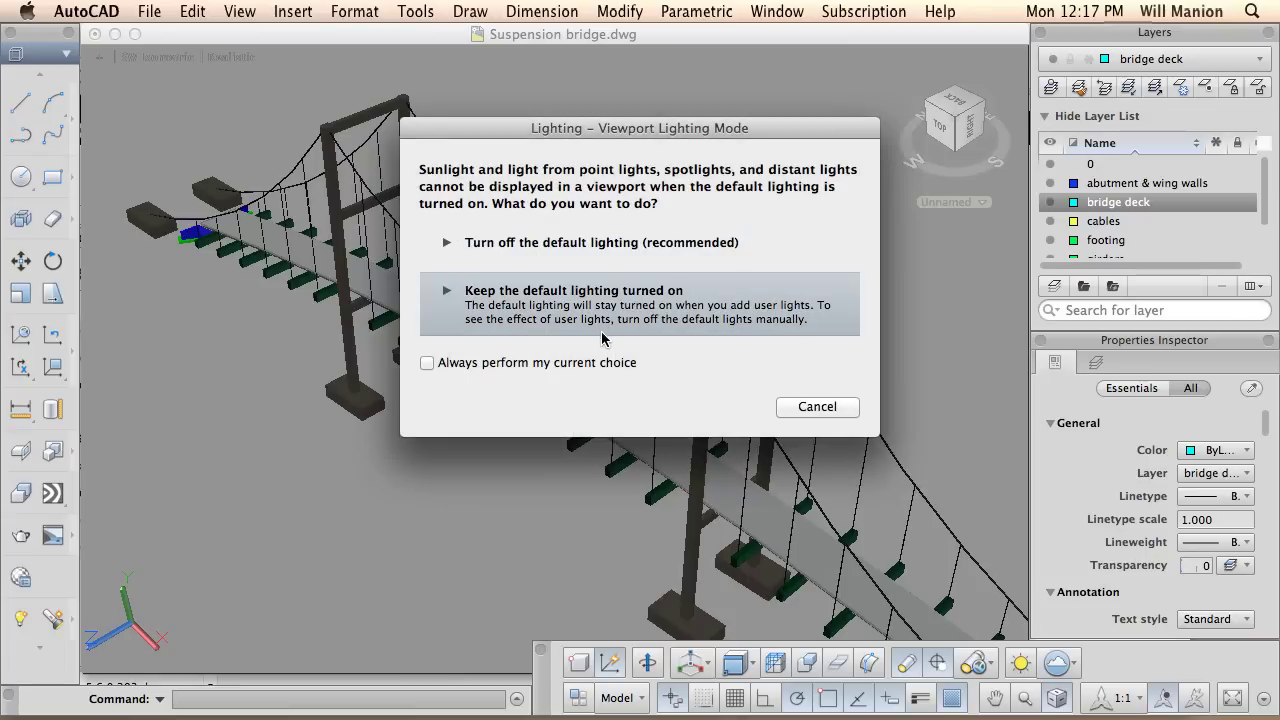
click(600, 246)
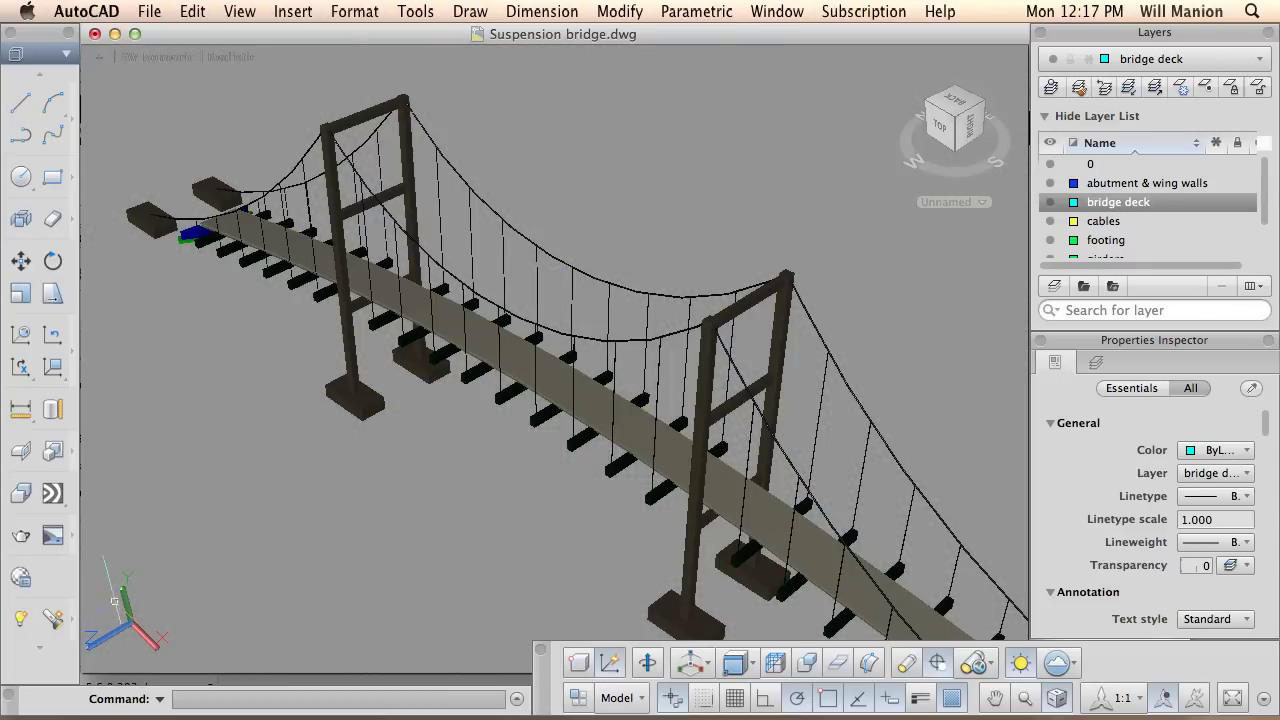
Render the whole bridge, look at the JPEG output format option, and close the render without saving.
click(21, 536)
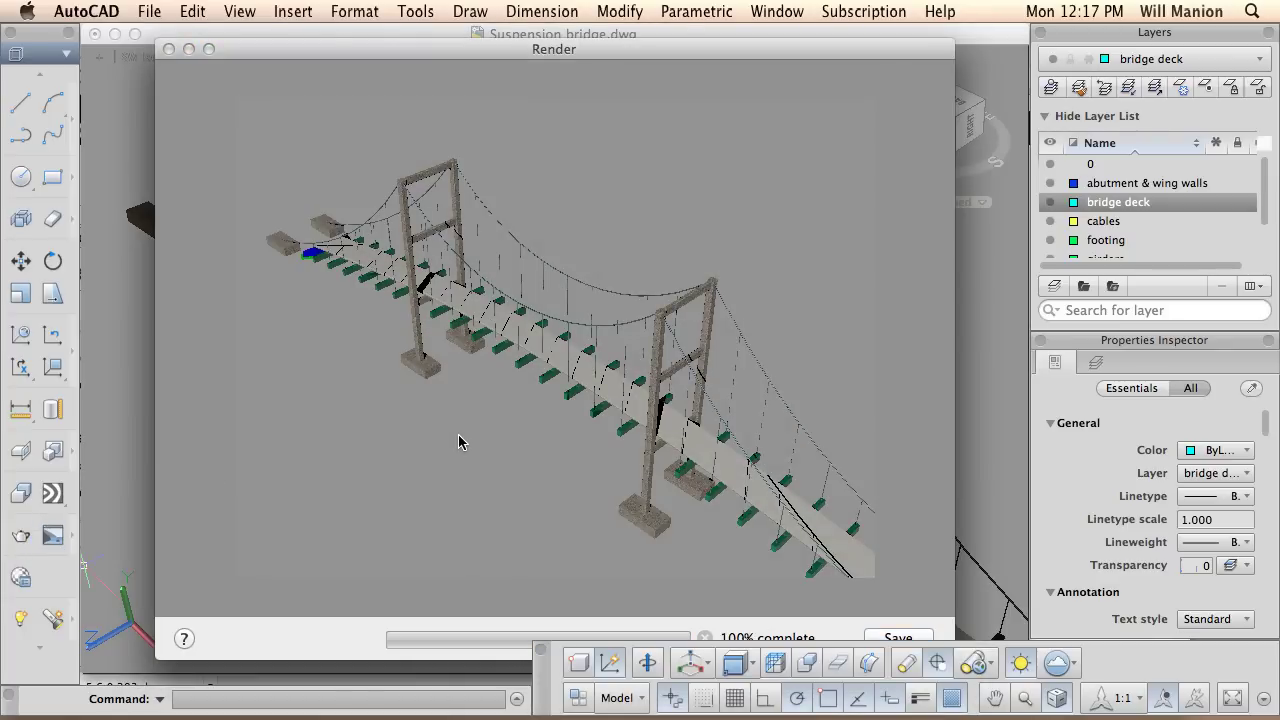
click(898, 640)
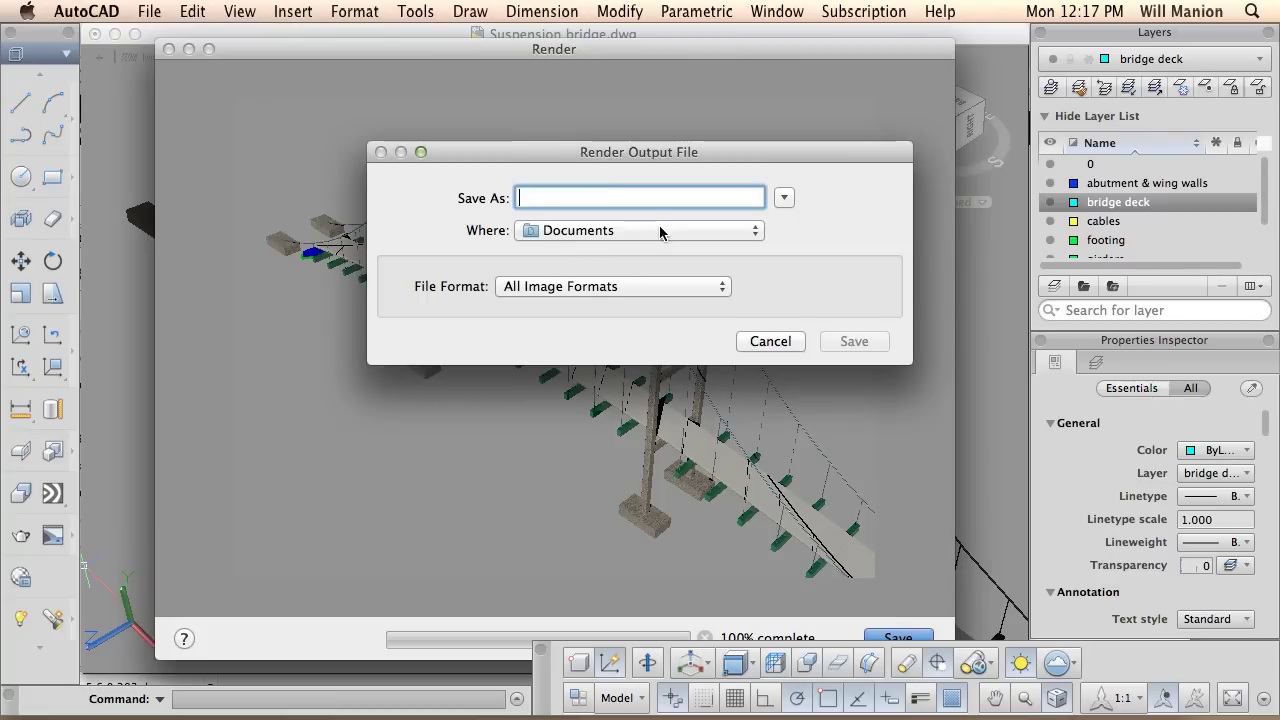
click(698, 290)
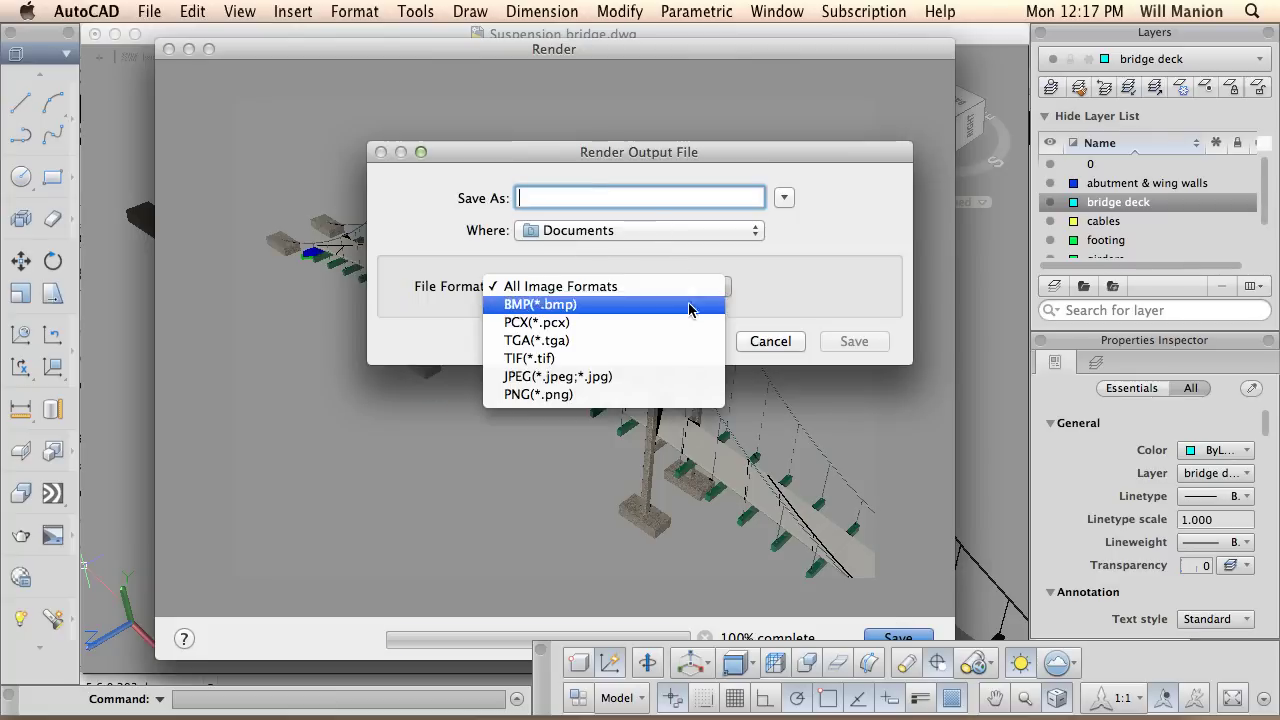
click(605, 376)
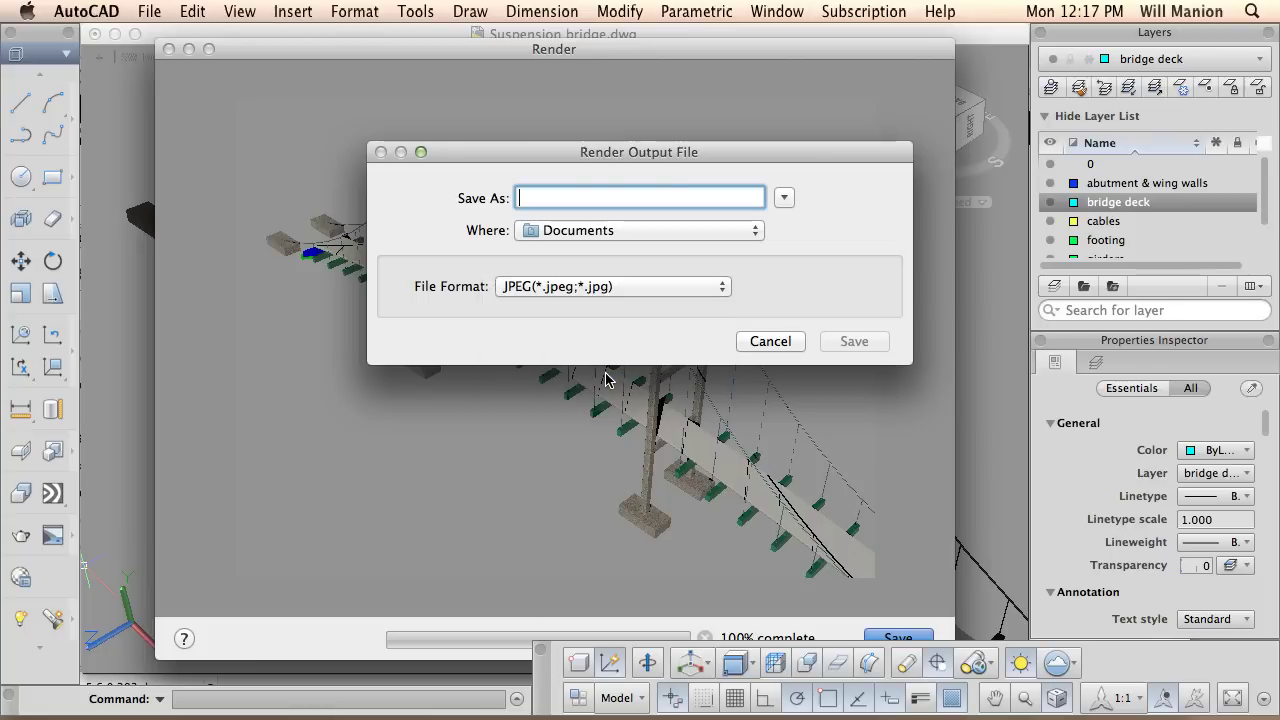
click(766, 341)
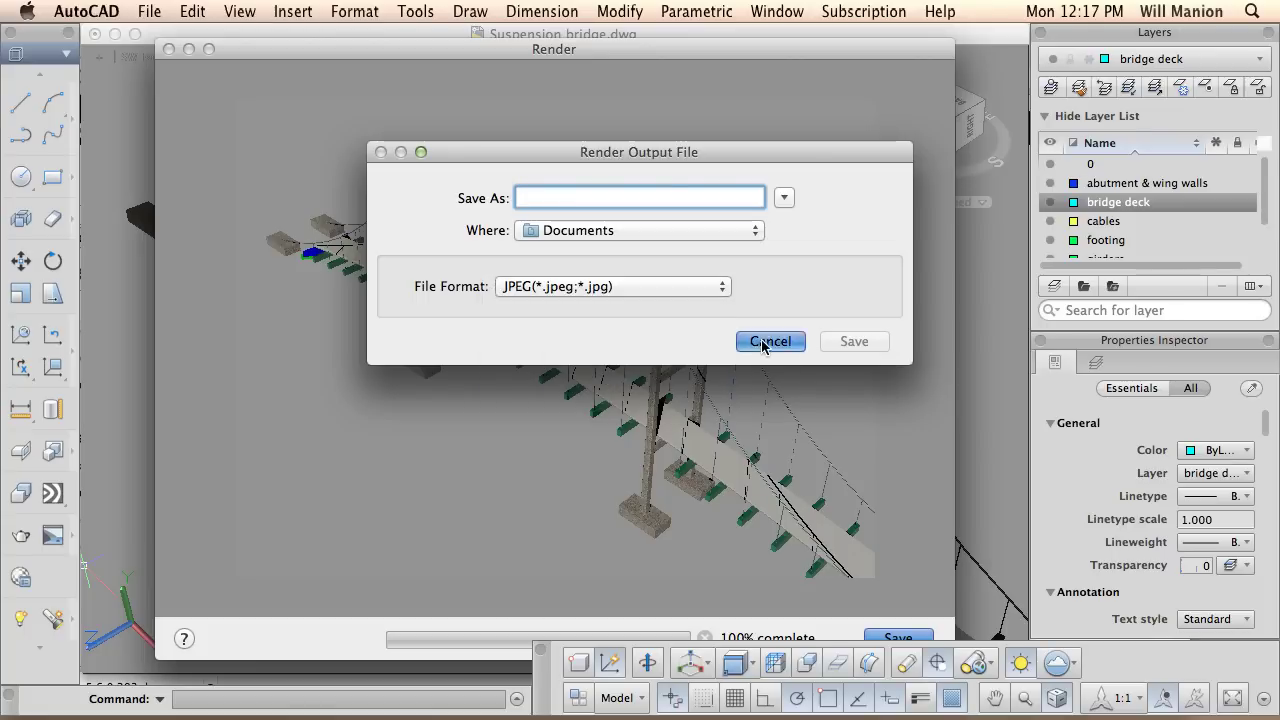
click(169, 50)
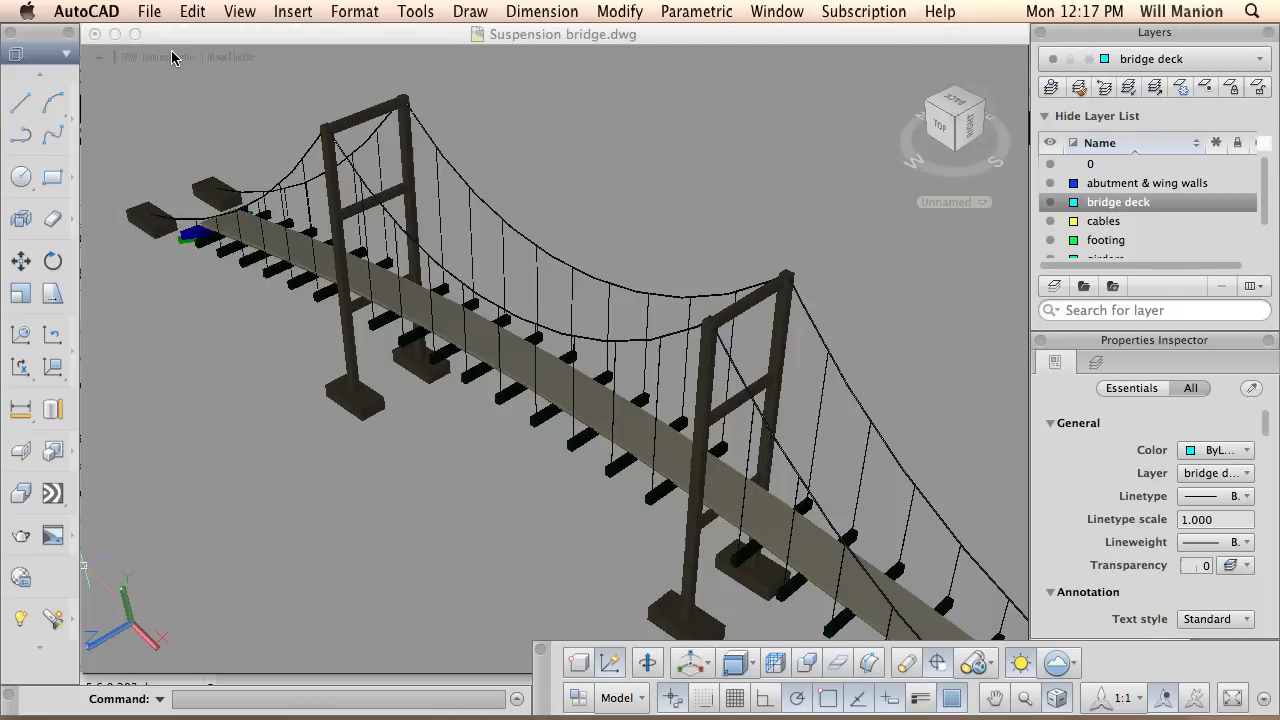
Render a close-up of the bridge deck, girders and cables between the two towers.
scroll(502, 340, up, 3)
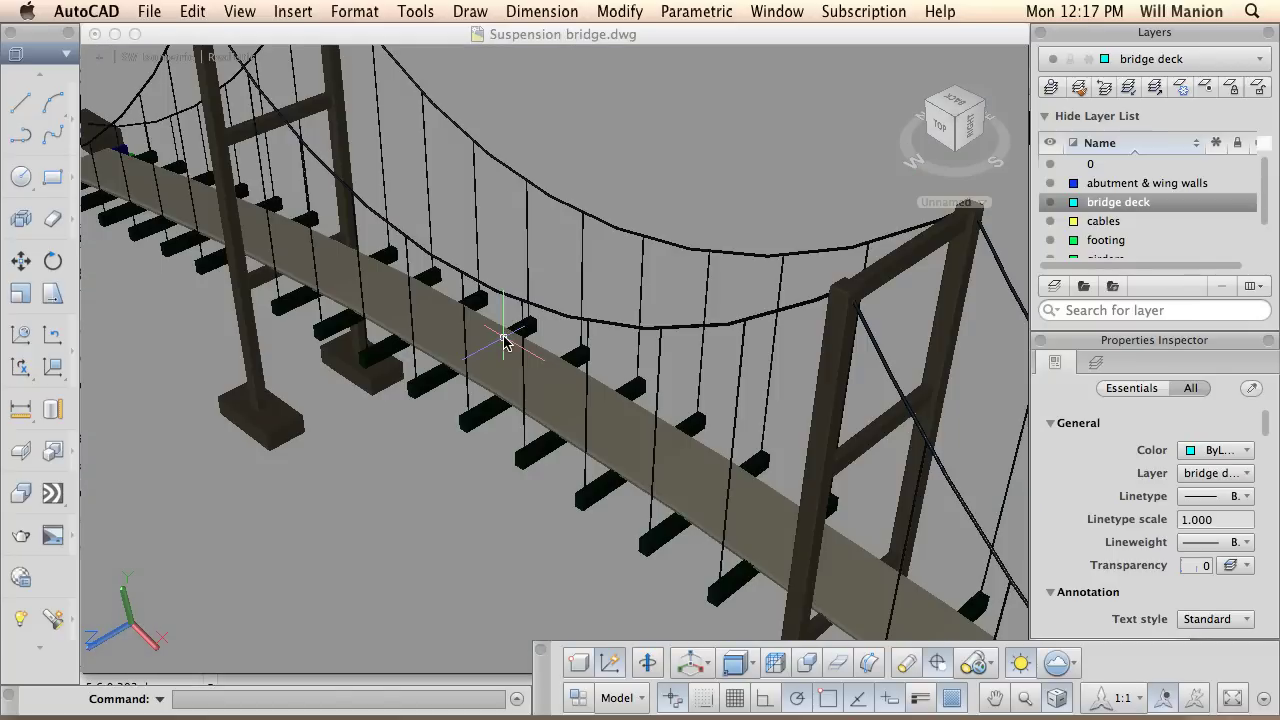
scroll(504, 341, up, 2)
scroll(504, 341, up, 2)
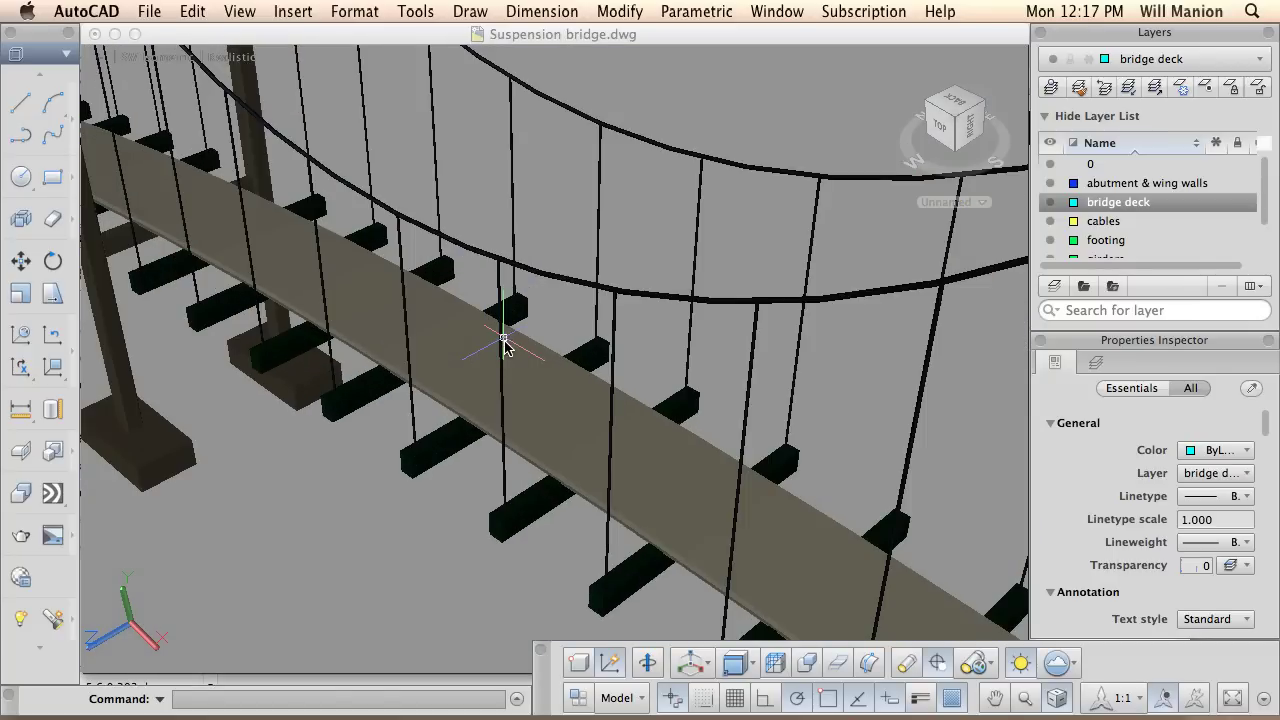
click(20, 537)
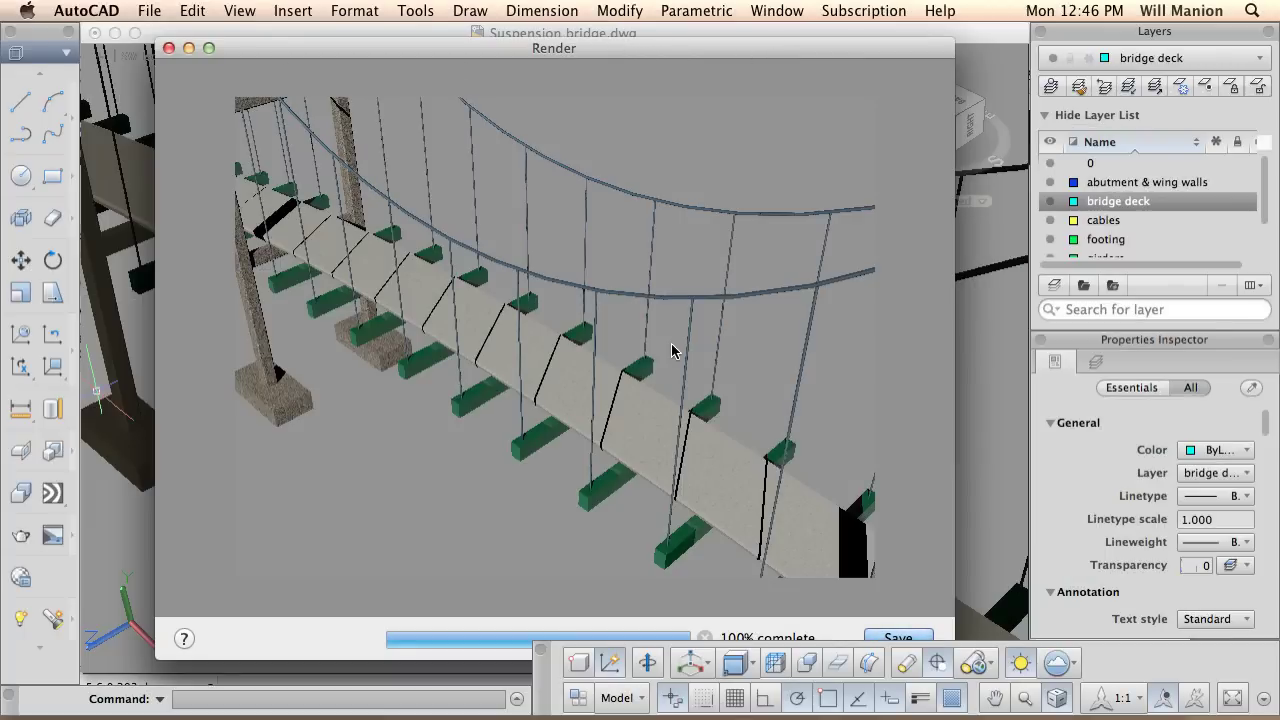
Save the close-up render in Documents as a JPEG named "test run" with near-best quality, and close the render.
click(907, 636)
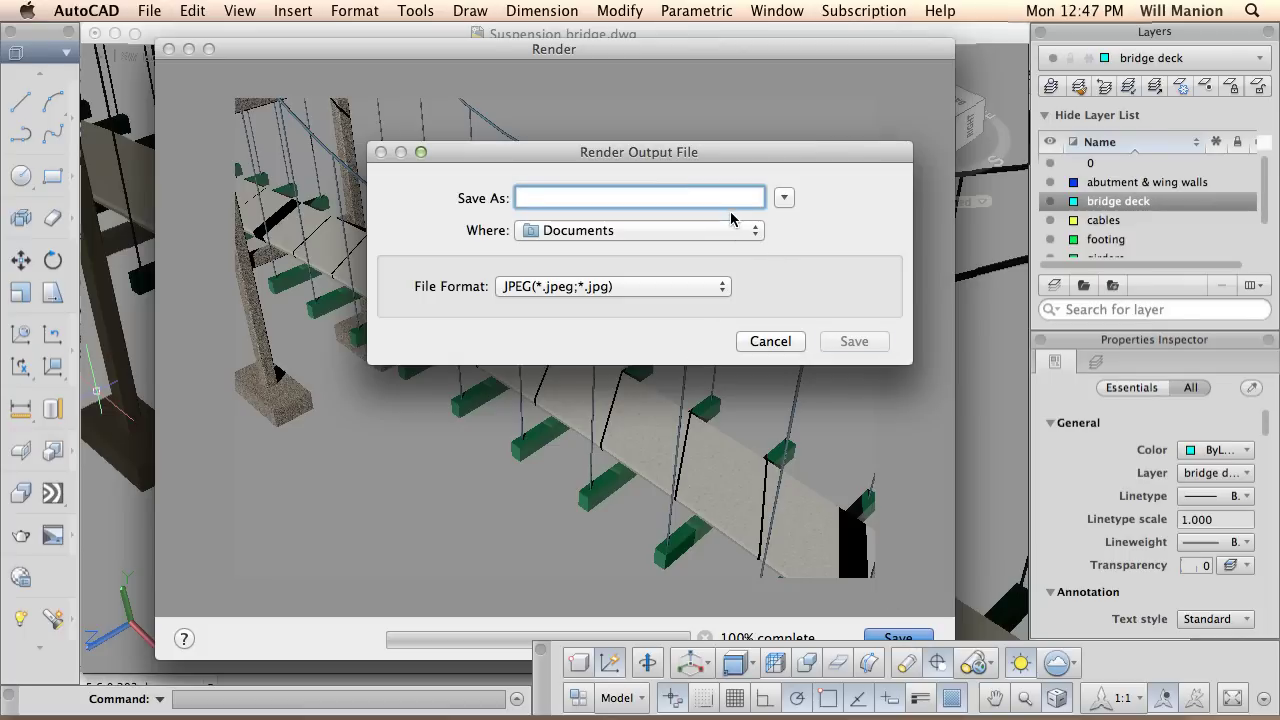
text(test ru)
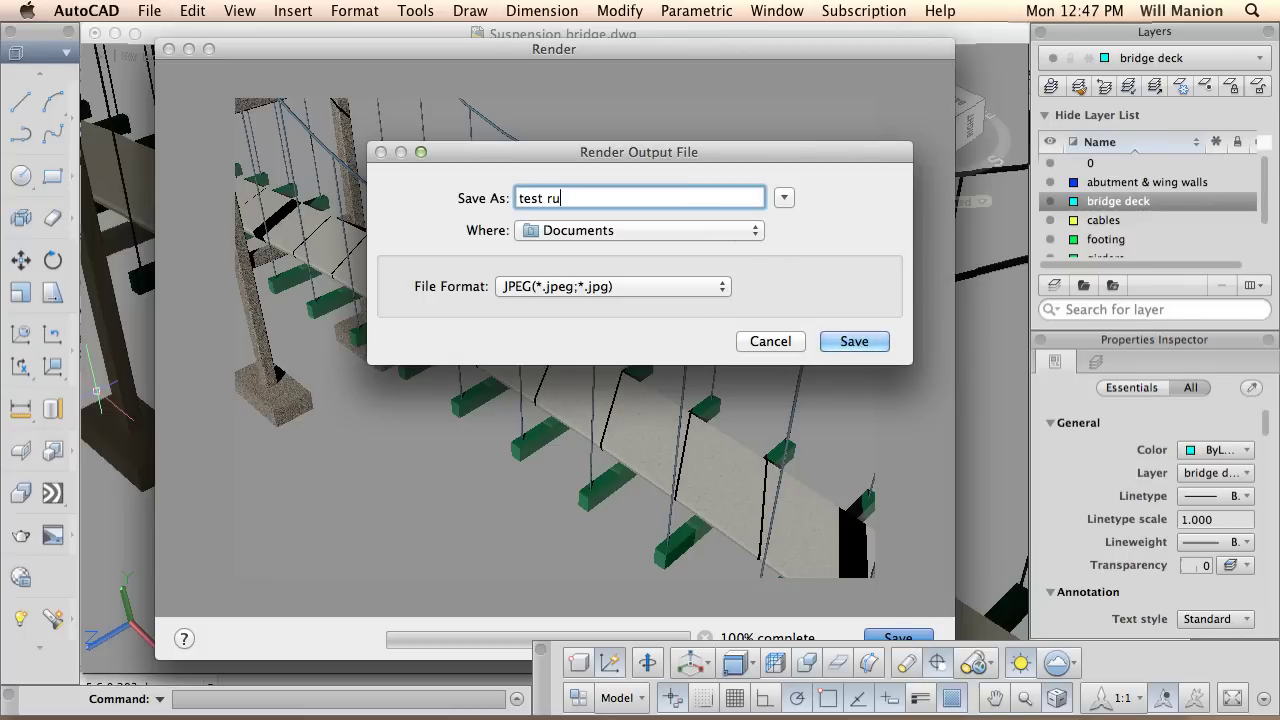
text(n)
click(845, 341)
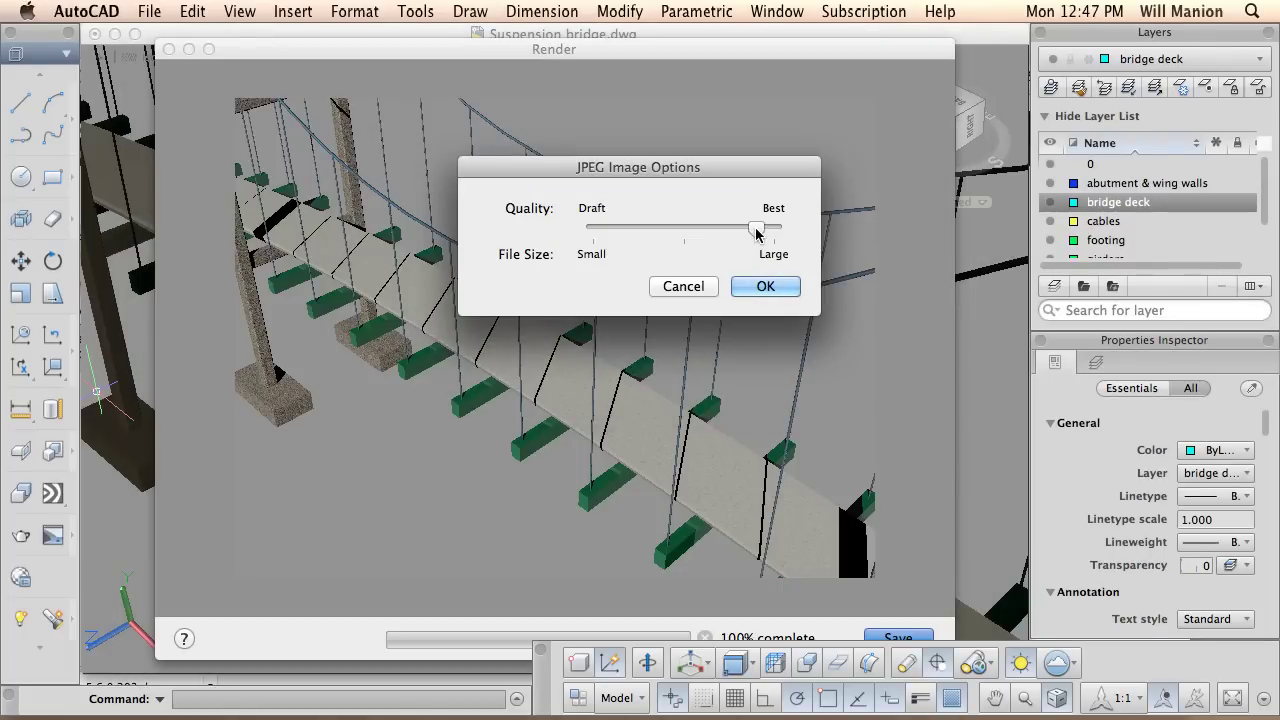
mouse_move(757, 234)
mouse_down()
mouse_move(715, 234)
mouse_move(758, 229)
mouse_up()
click(765, 288)
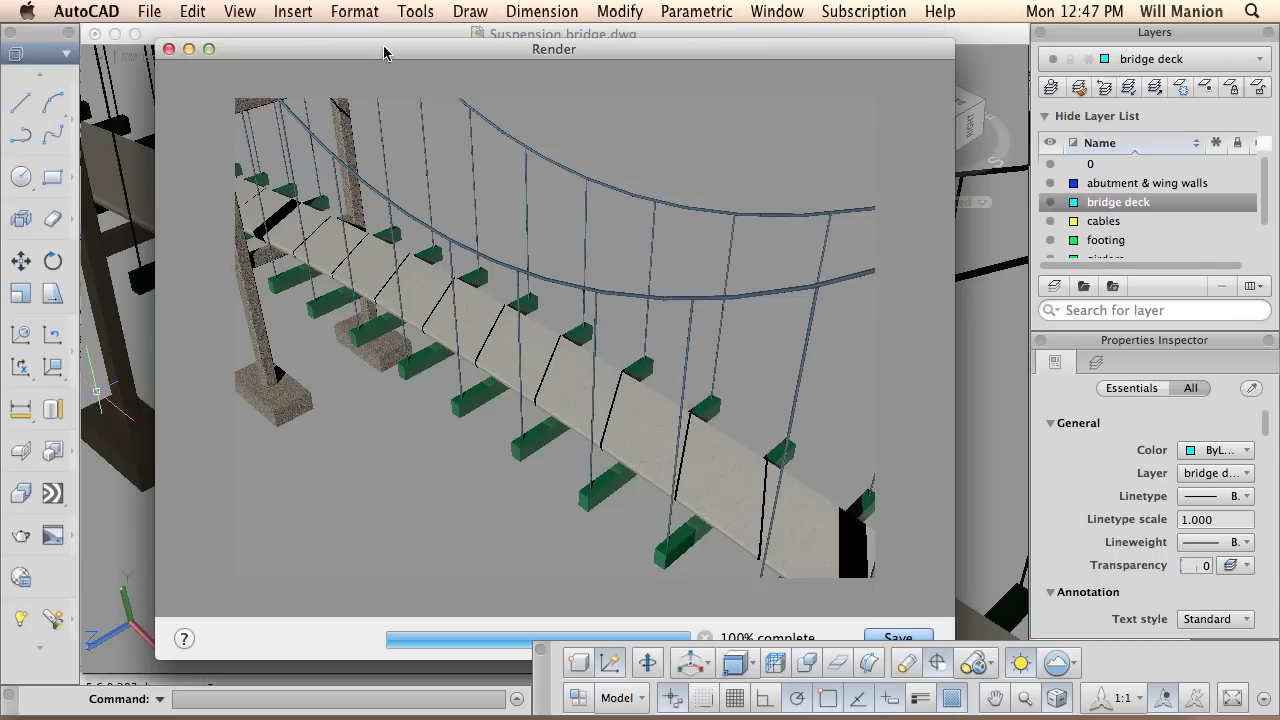
click(169, 49)
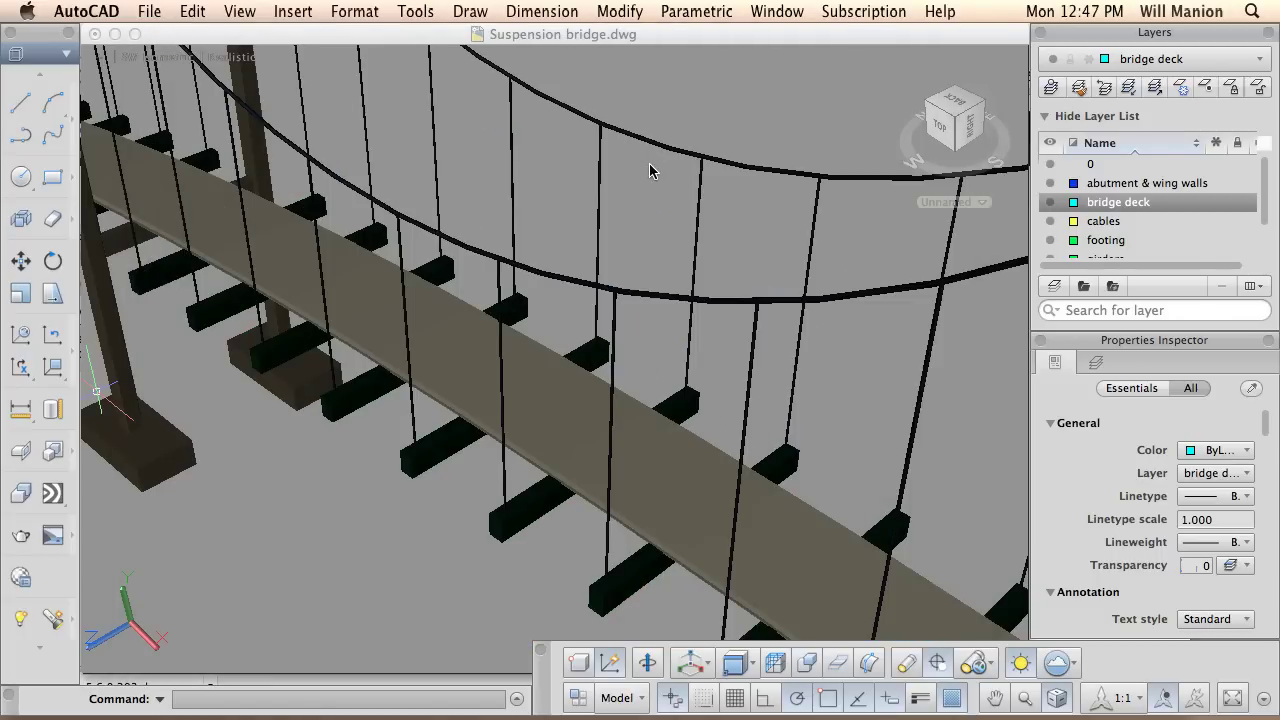
Orbit the model to face the bridge from its long side, slightly from above.
scroll(648, 168, down, 4)
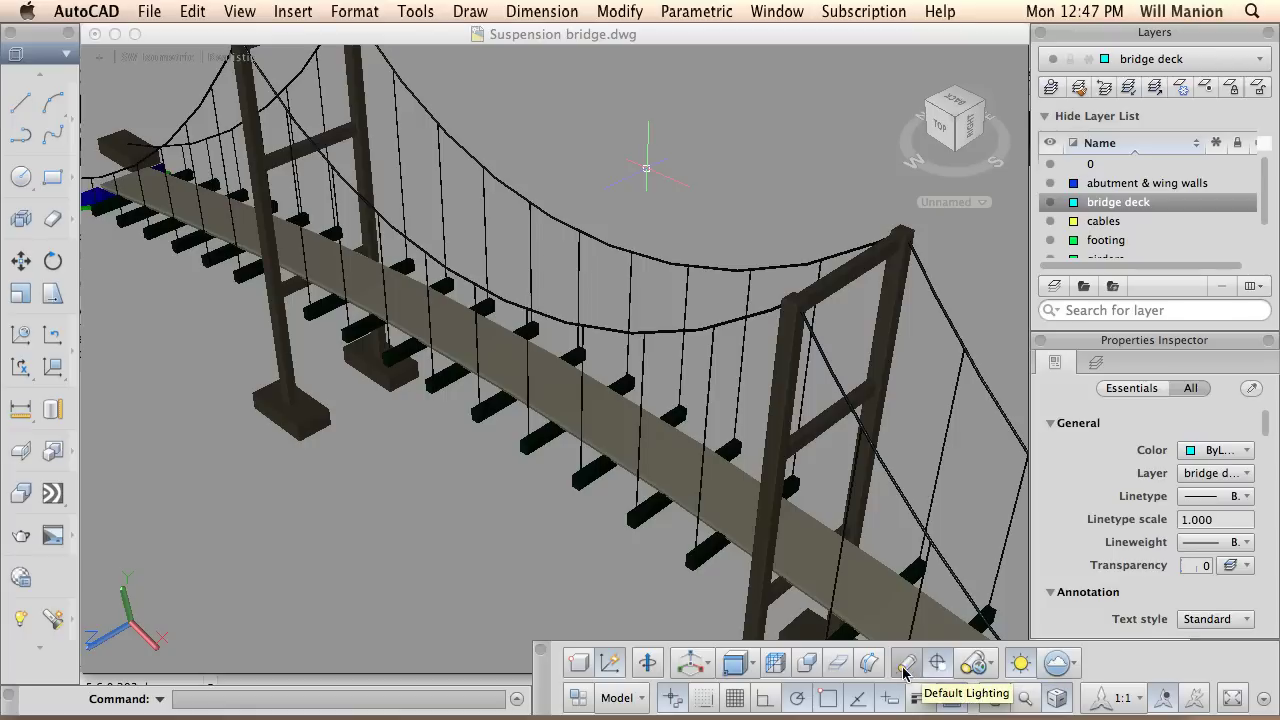
click(647, 662)
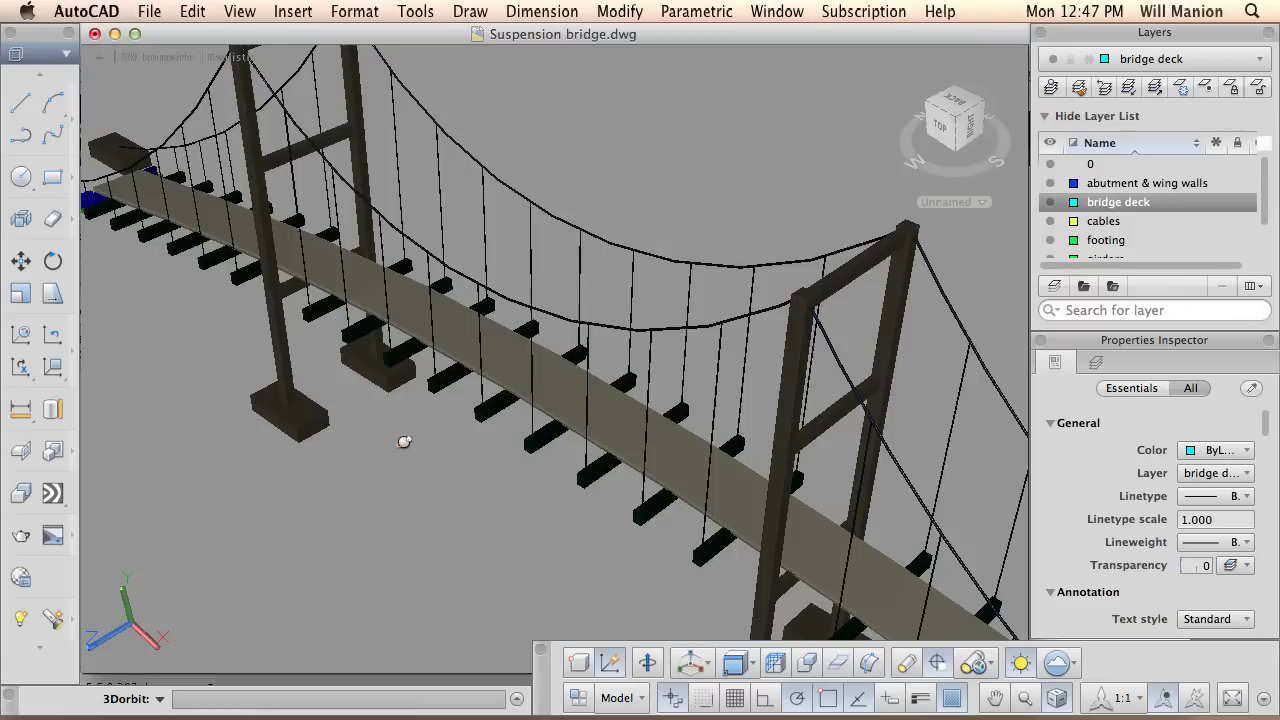
mouse_move(400, 437)
mouse_down()
mouse_move(441, 456)
mouse_move(466, 434)
mouse_move(520, 427)
mouse_up()
drag(515, 483, 519, 489)
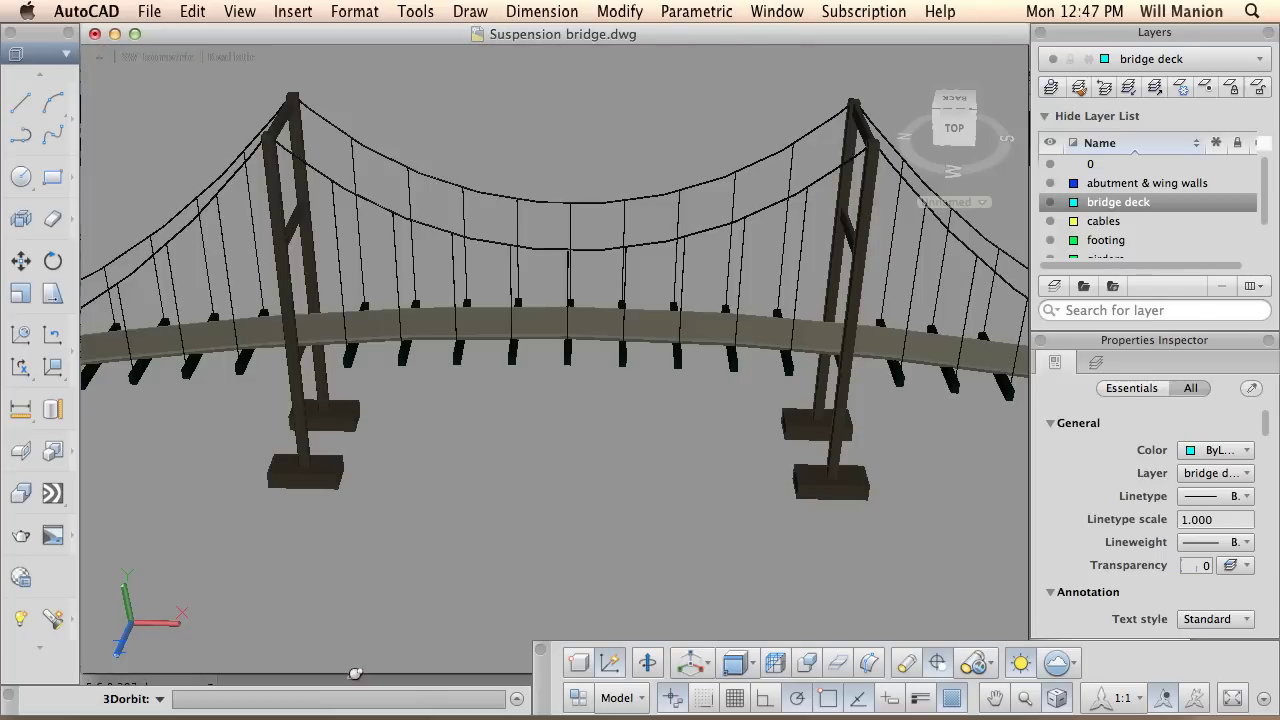
key(Escape)
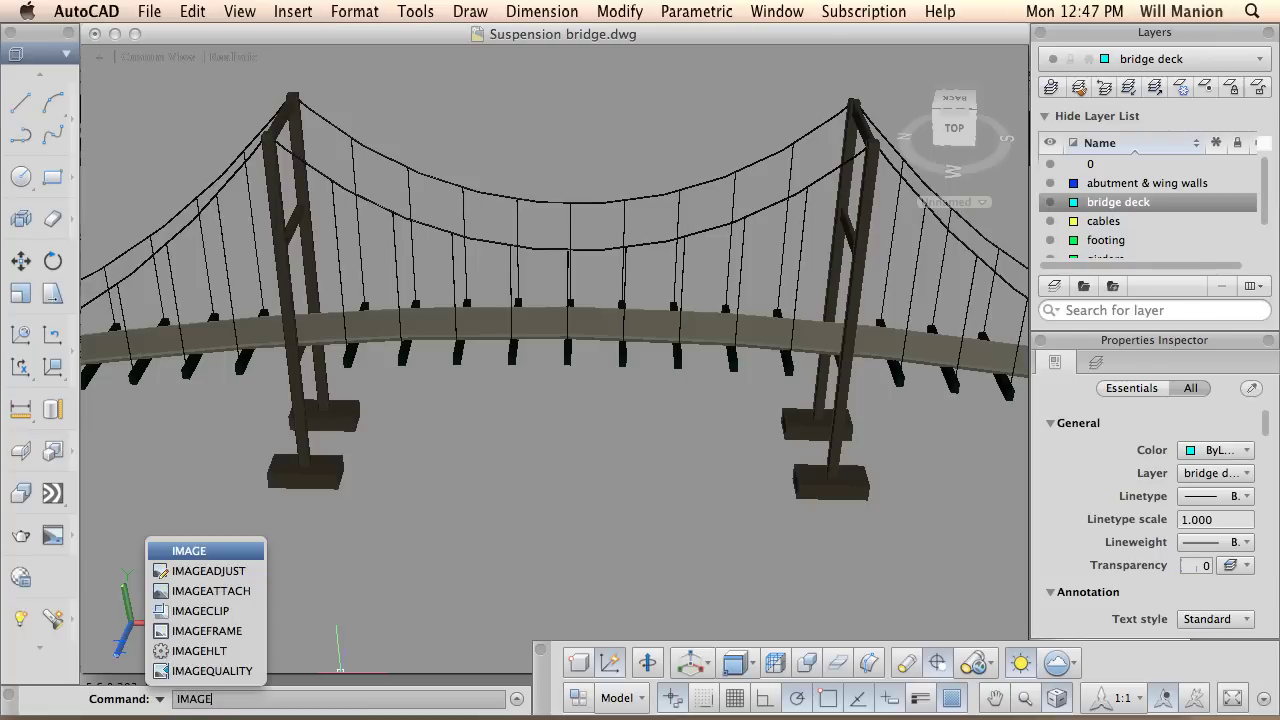
Attach the hoover dam 09007587 image from Pictures, placing its insertion point and scale on-screen in front of the bridge's left end.
click(238, 591)
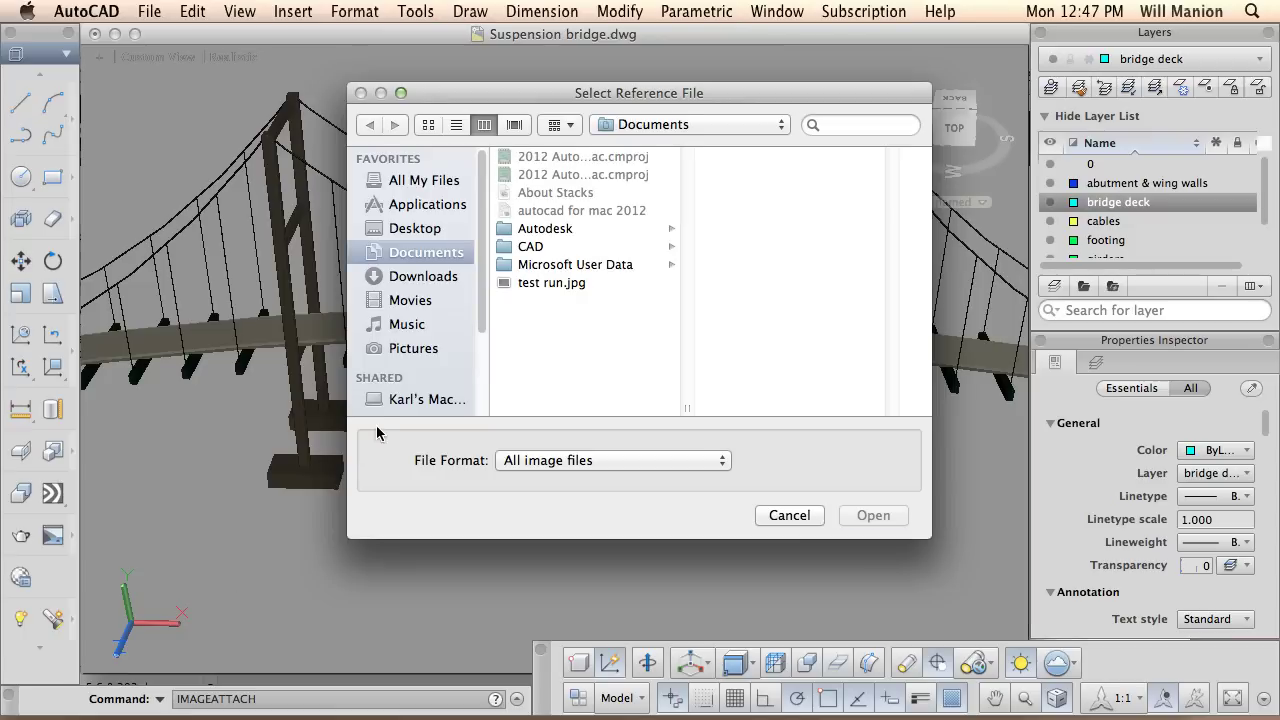
click(410, 349)
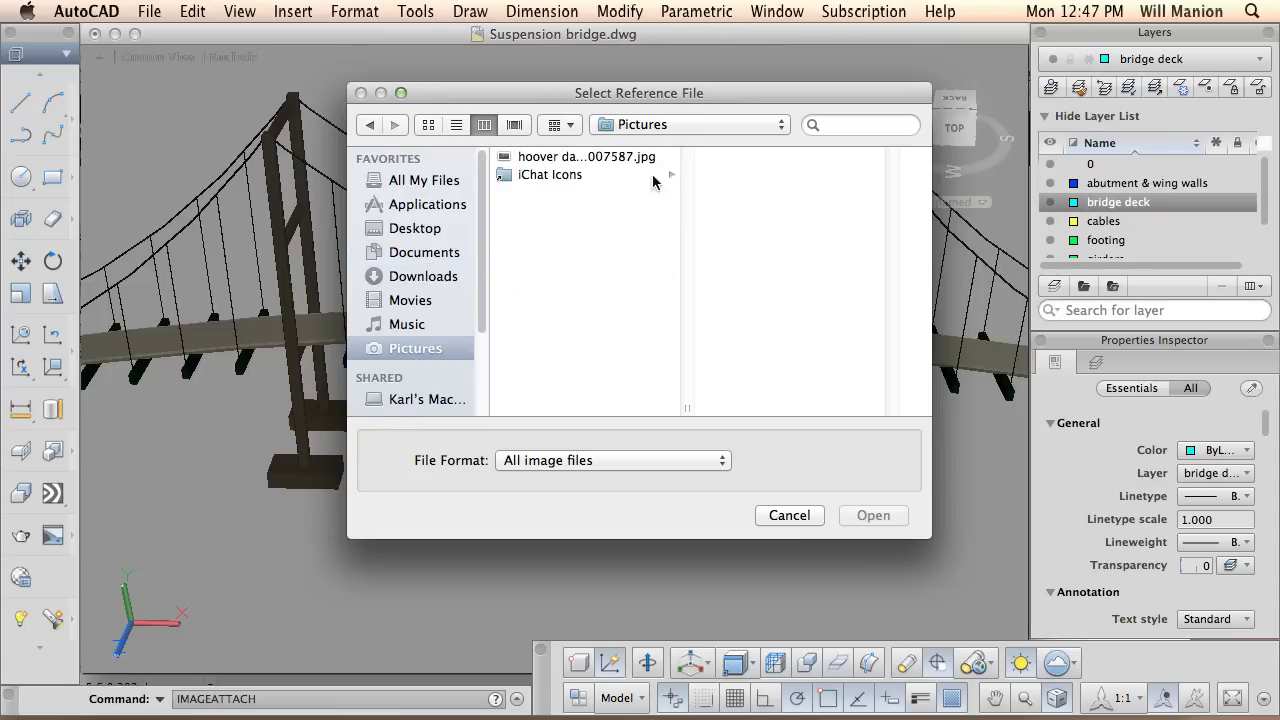
click(628, 157)
click(885, 514)
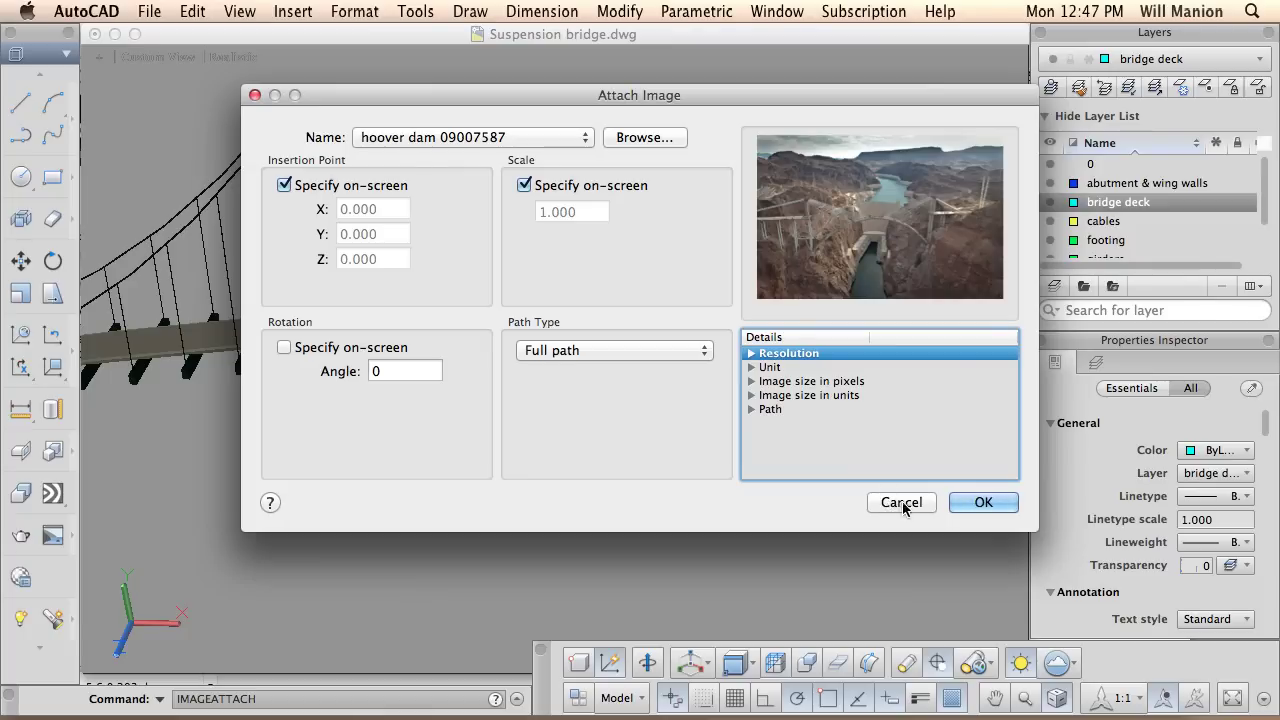
click(964, 500)
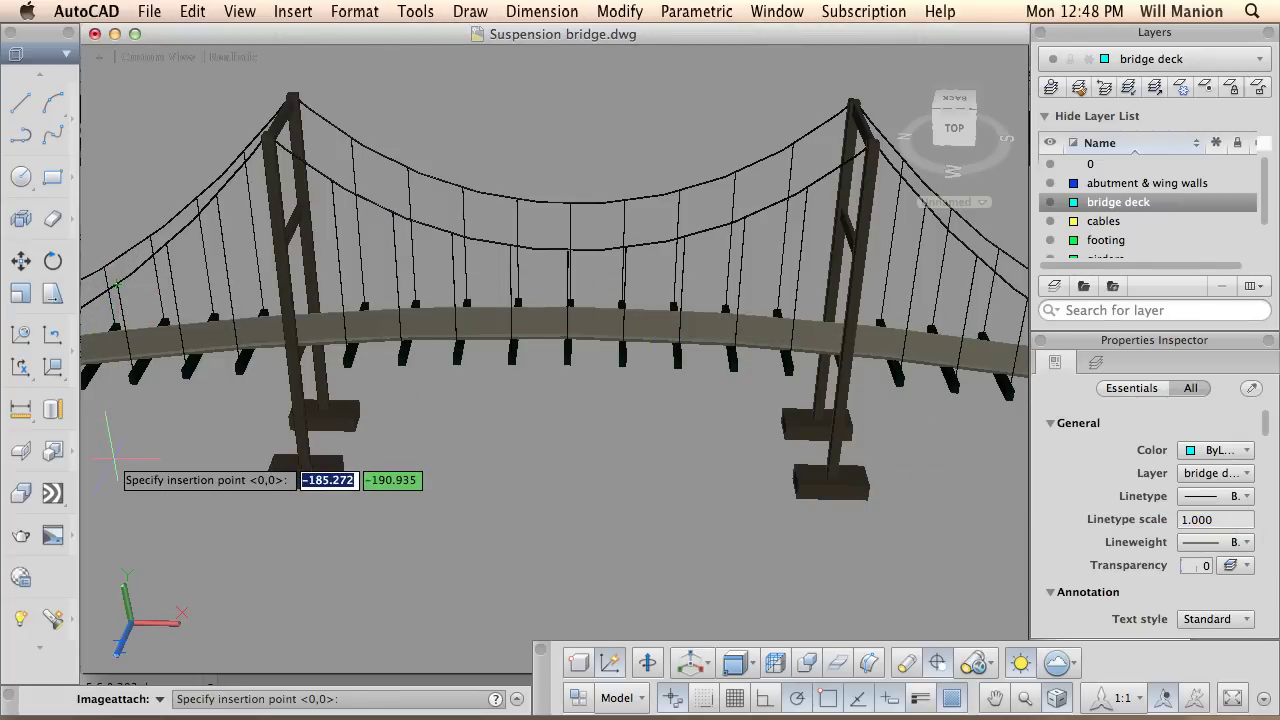
scroll(118, 460, down, 5)
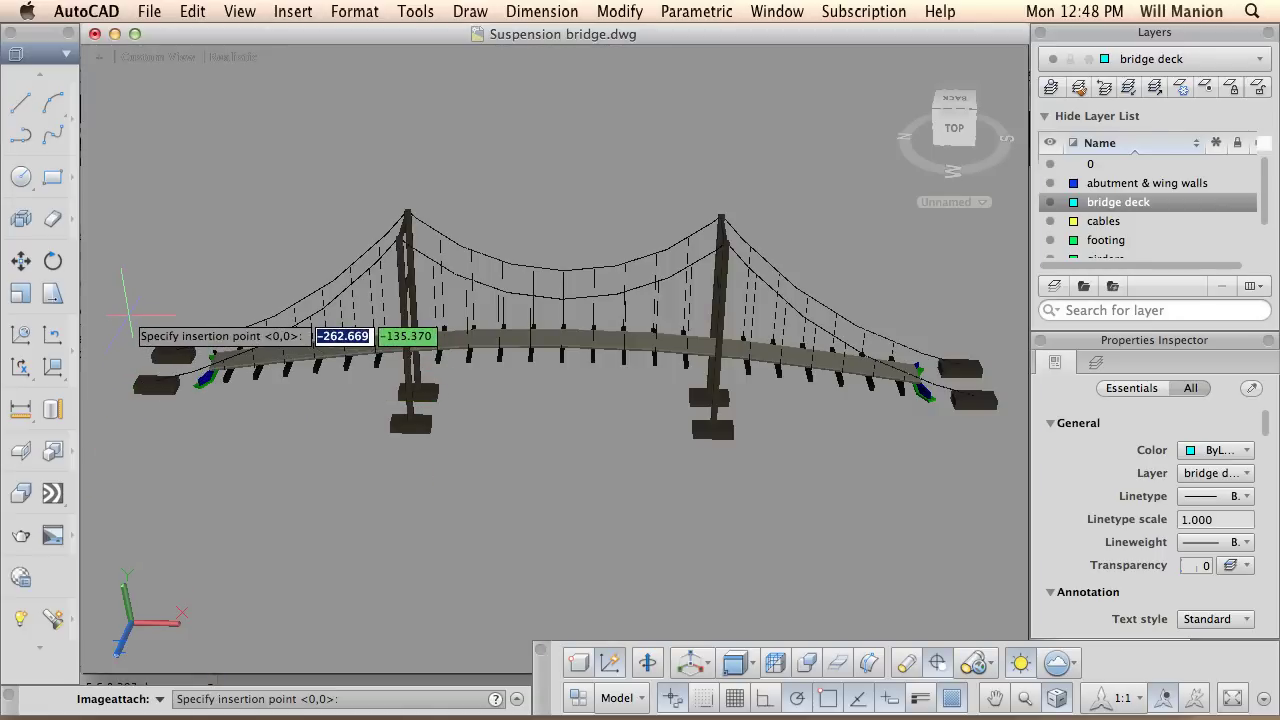
click(115, 478)
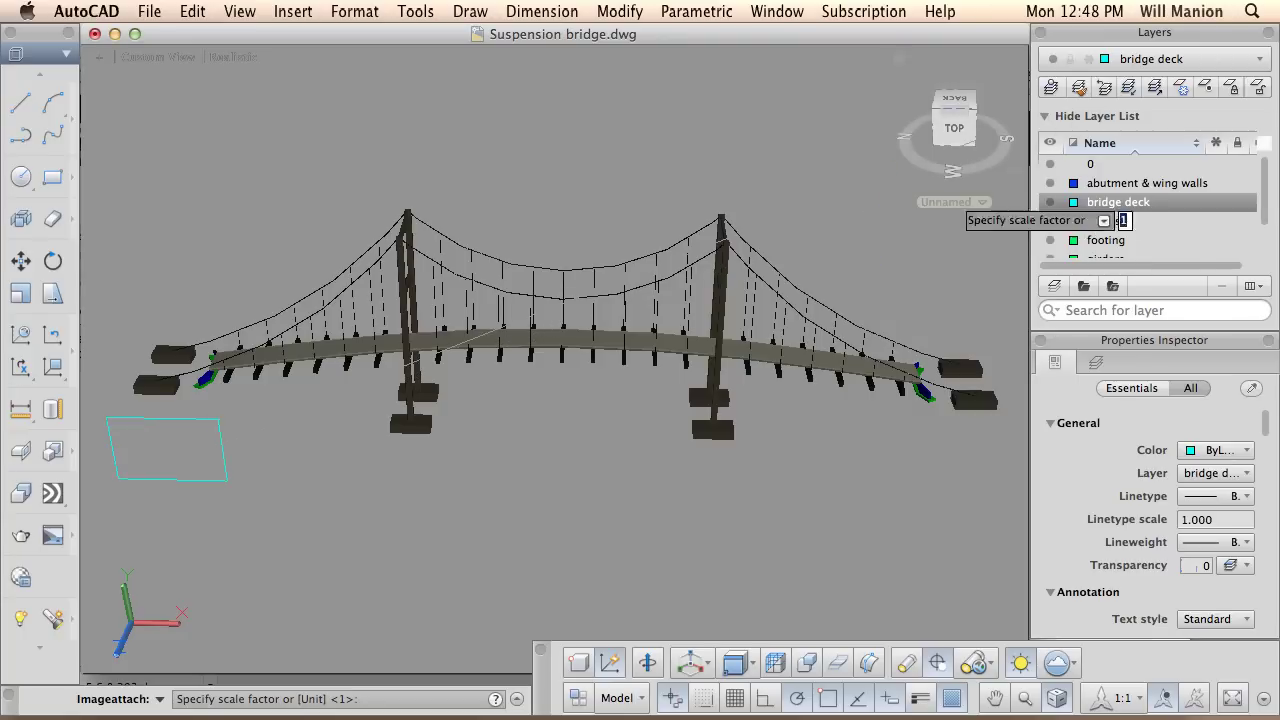
click(812, 230)
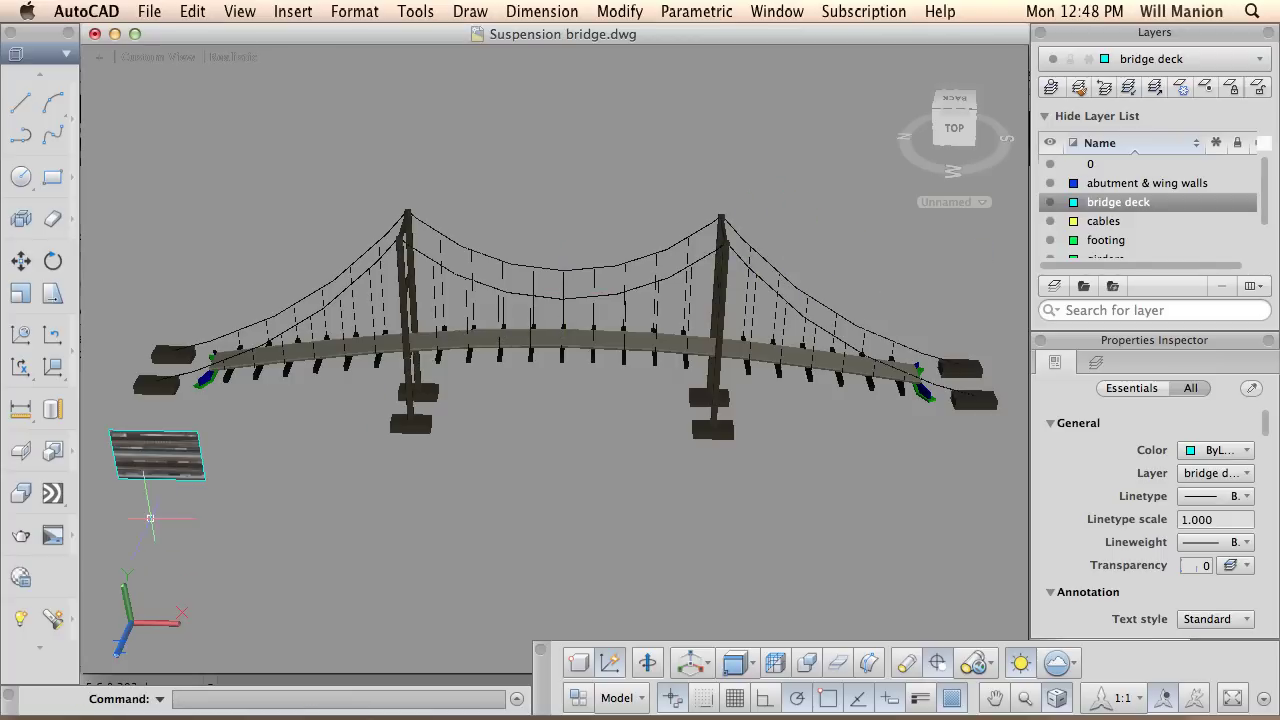
Examine the attached Hoover Dam image up close to check how it displays in the model.
scroll(150, 518, up, 5)
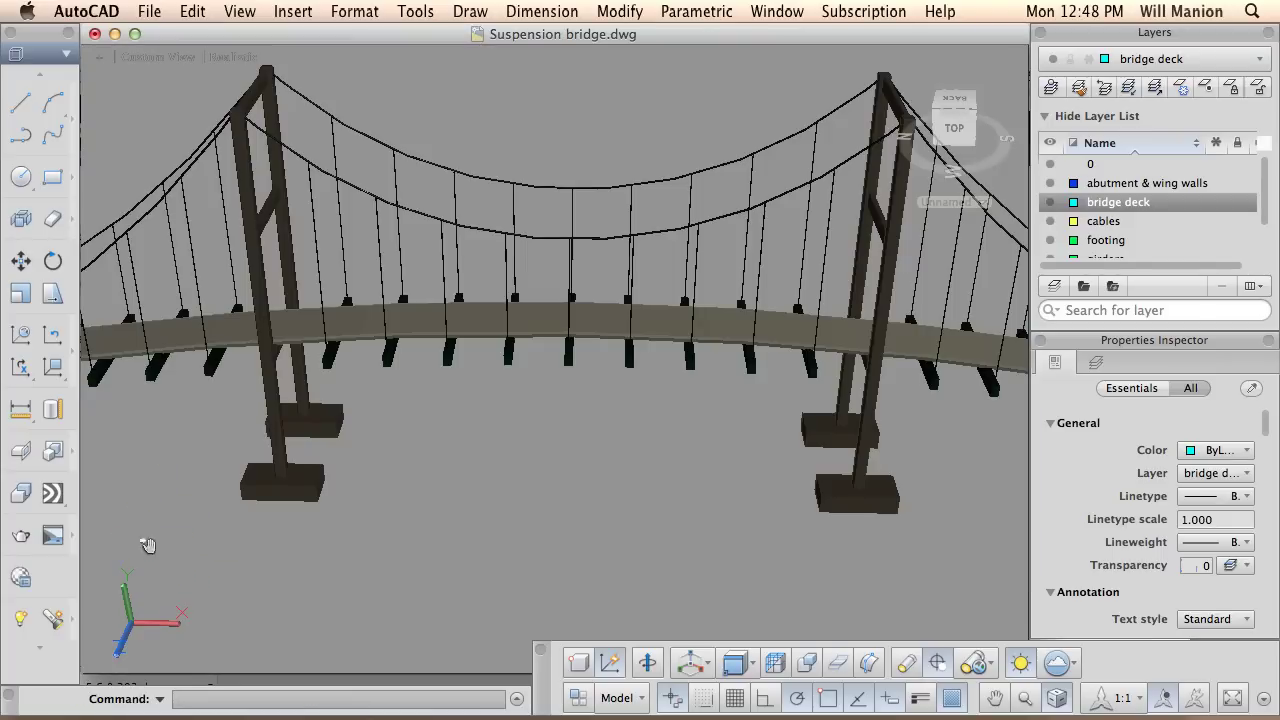
mouse_move(147, 545)
shift+middle_down()
mouse_move(457, 551)
mouse_move(368, 545)
mouse_move(386, 557)
mouse_move(529, 196)
shift+middle_up()
scroll(370, 550, up, 4)
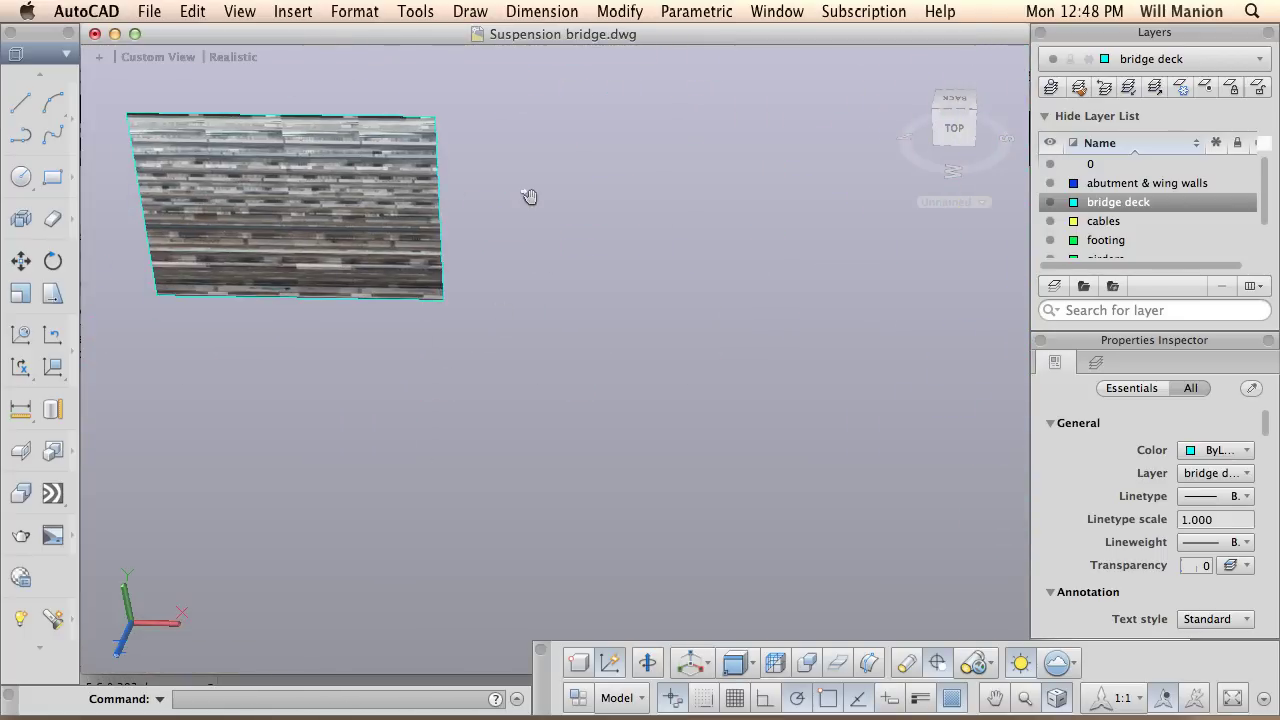
scroll(364, 237, up, 3)
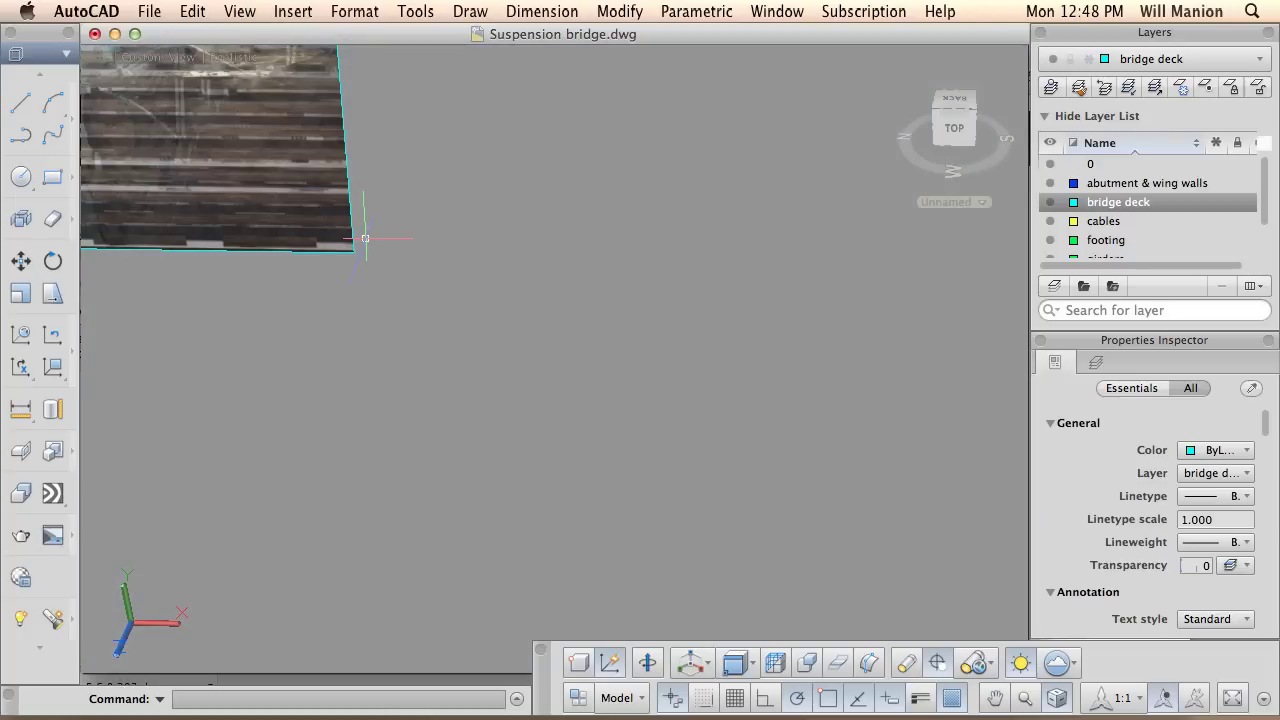
scroll(365, 238, up, 2)
scroll(275, 209, up, 3)
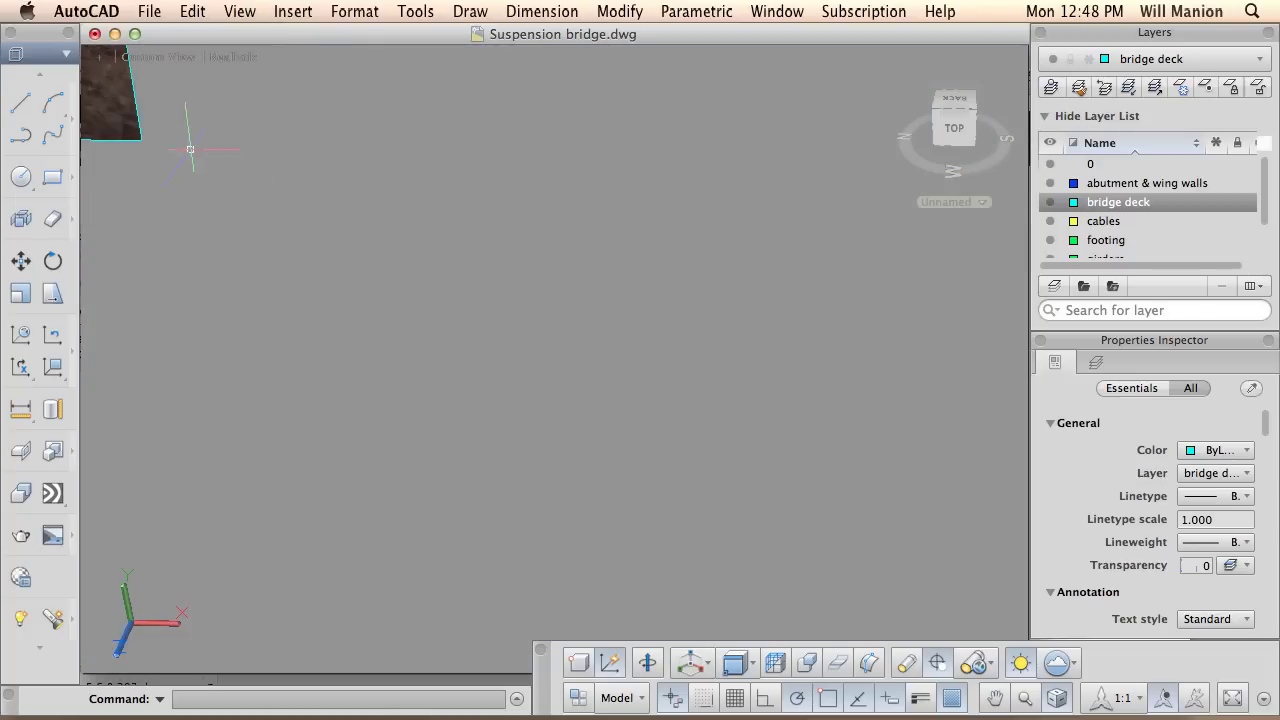
middle_drag(190, 149, 479, 315)
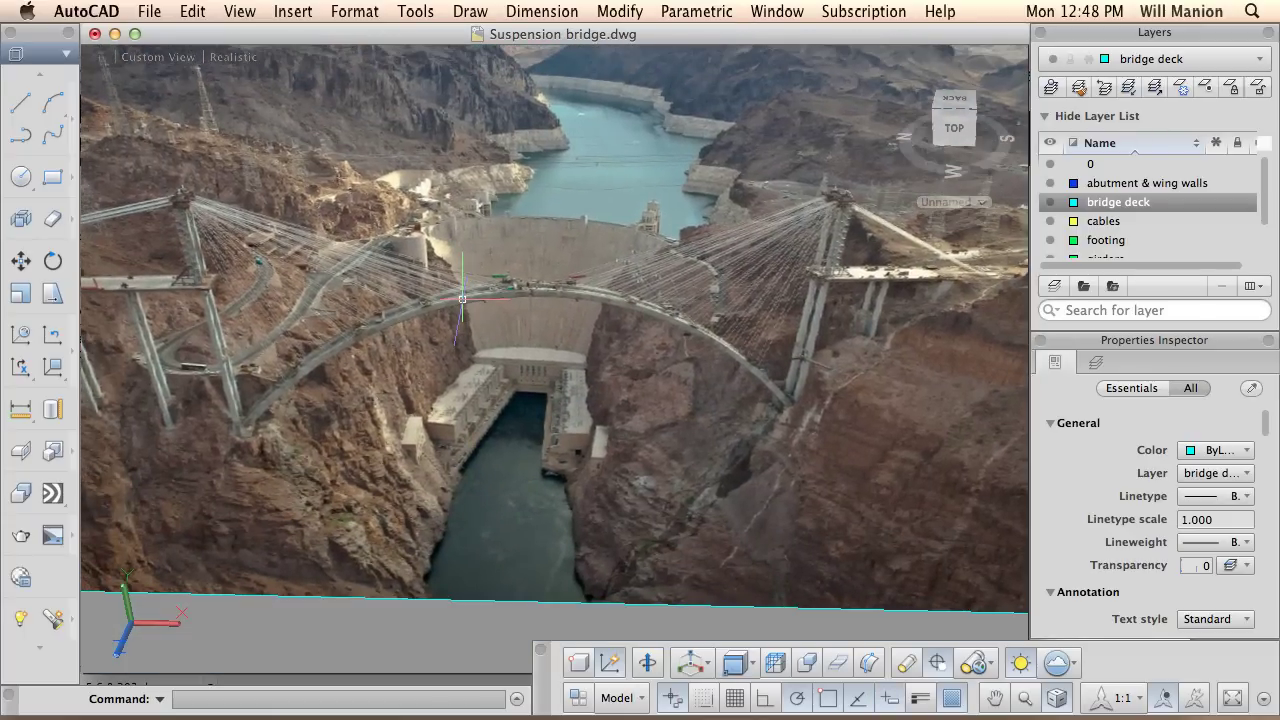
scroll(463, 298, down, 4)
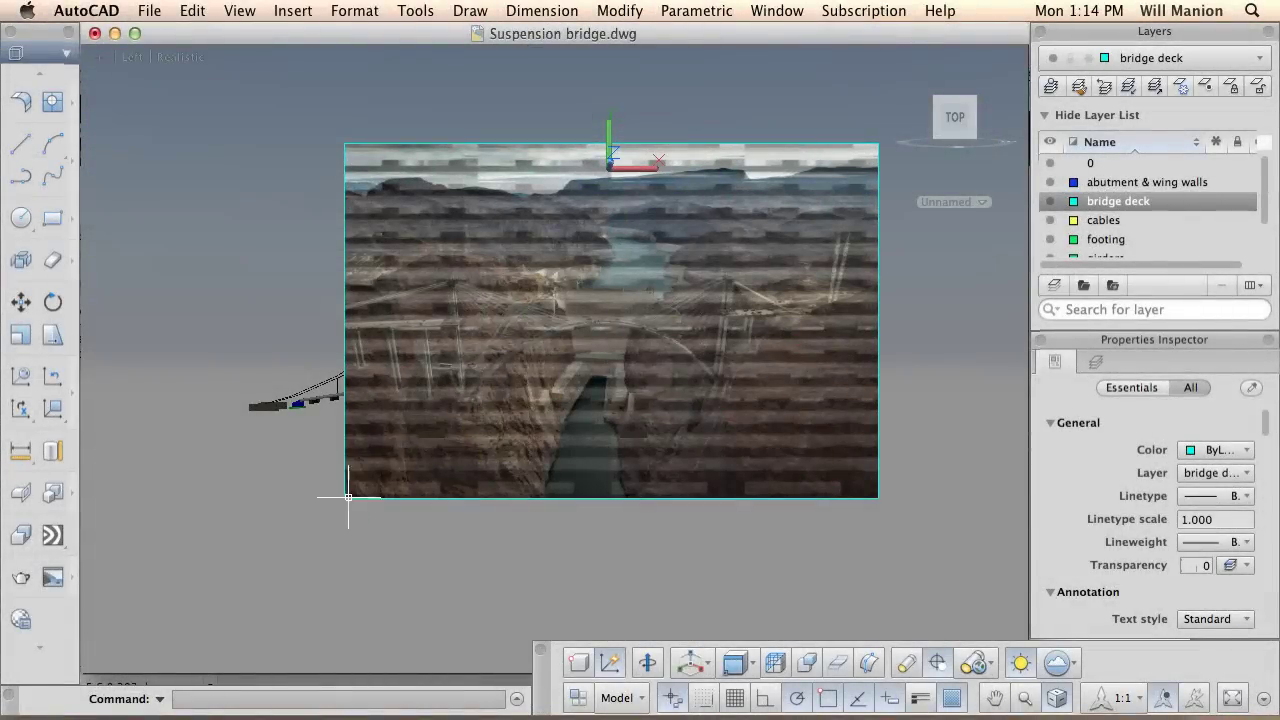
Enlarge the Hoover Dam image by stretching its lower-left corner outward past the end of the bridge, and deselect it.
click(347, 498)
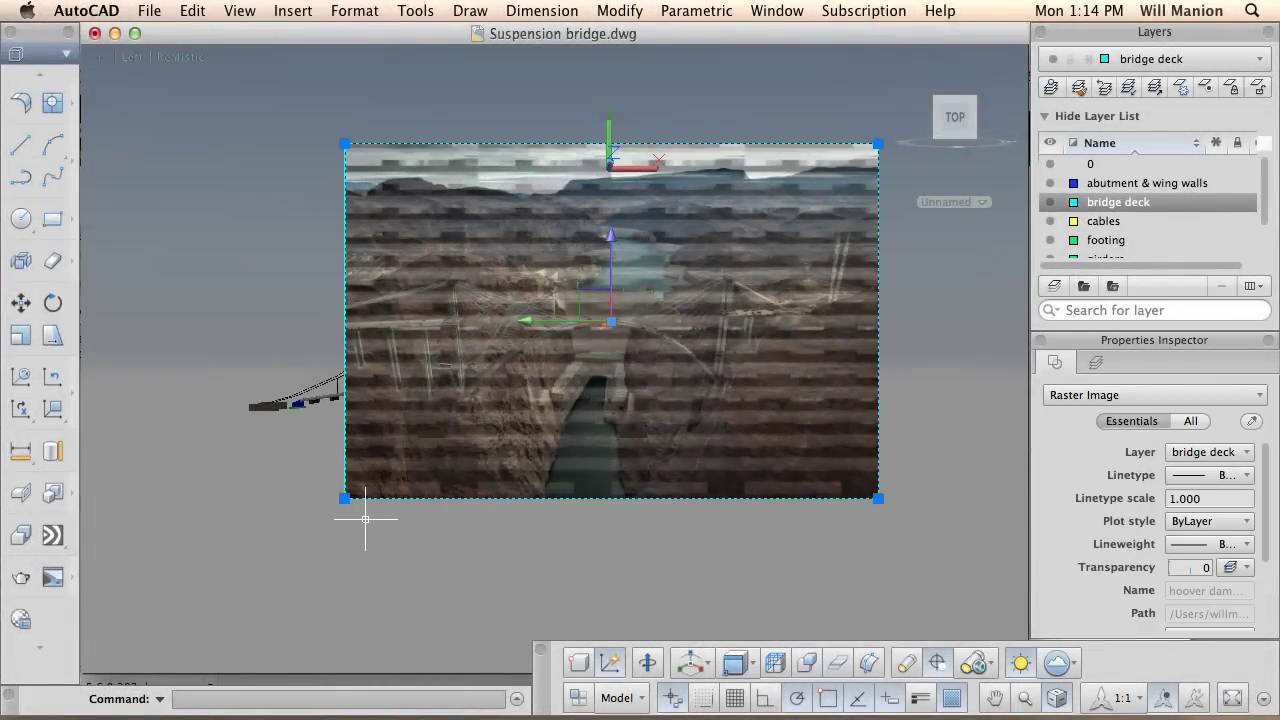
click(345, 498)
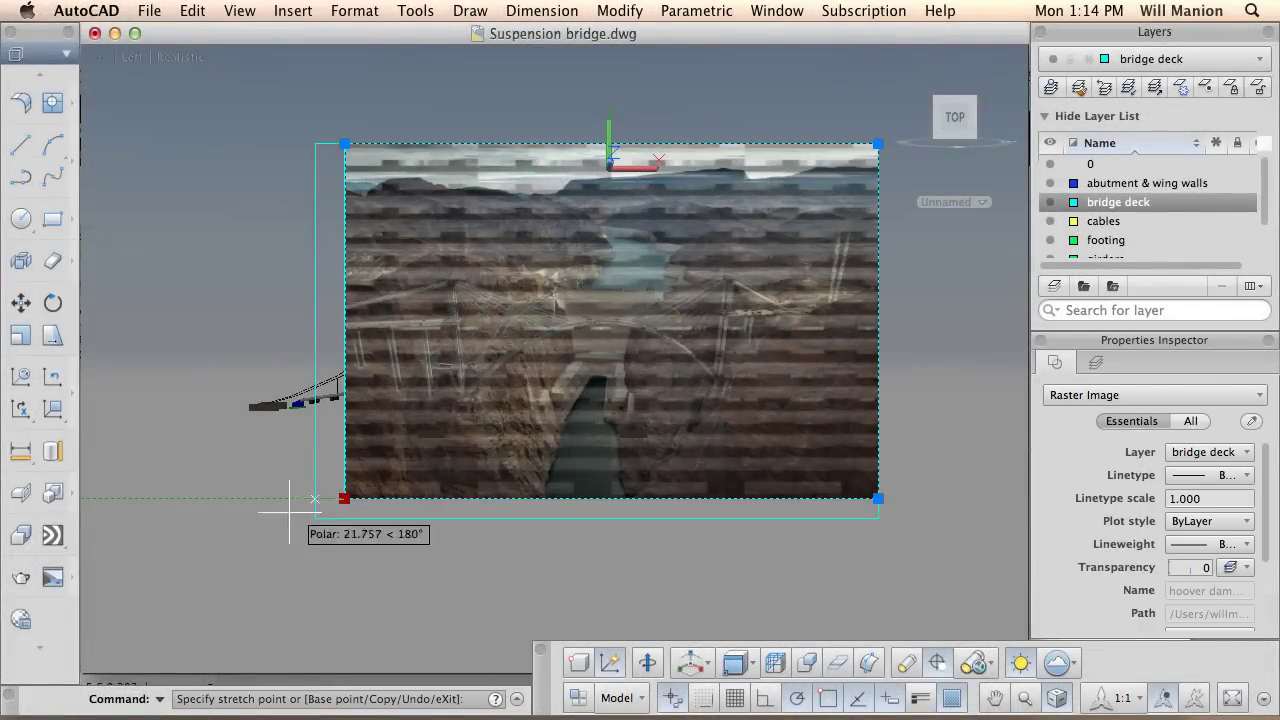
click(207, 532)
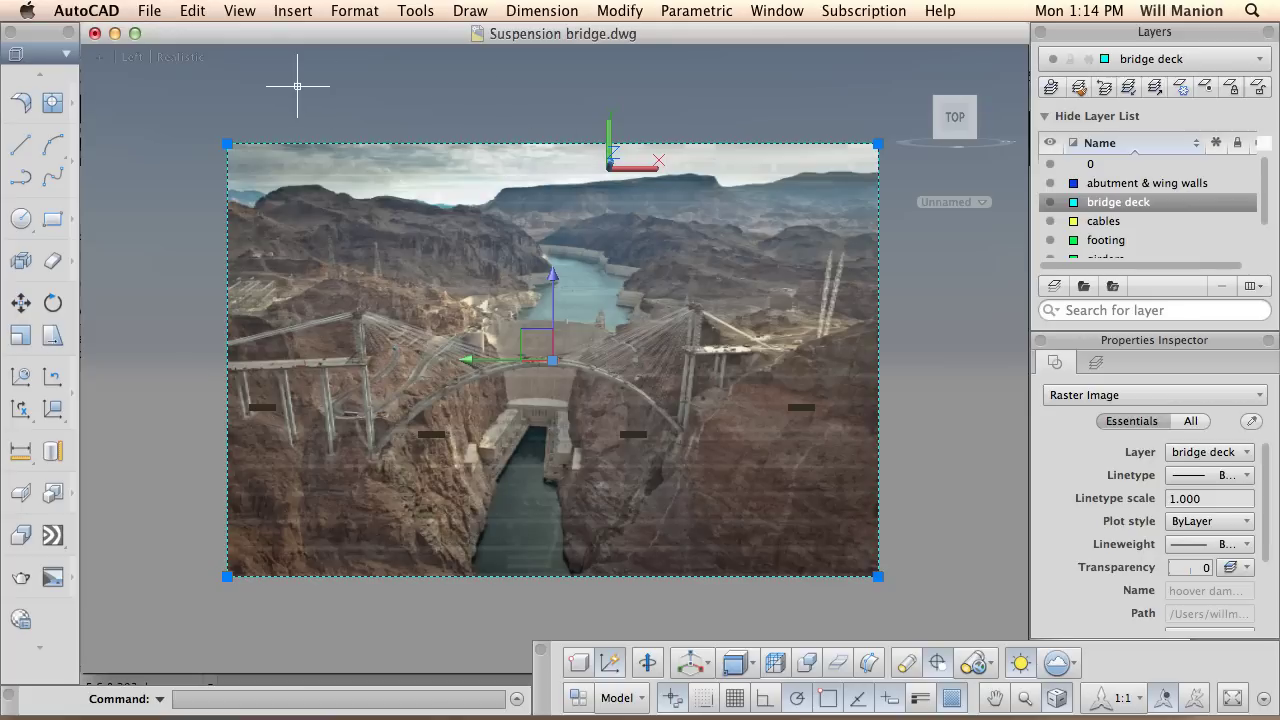
click(157, 100)
key(Escape)
key(Escape)
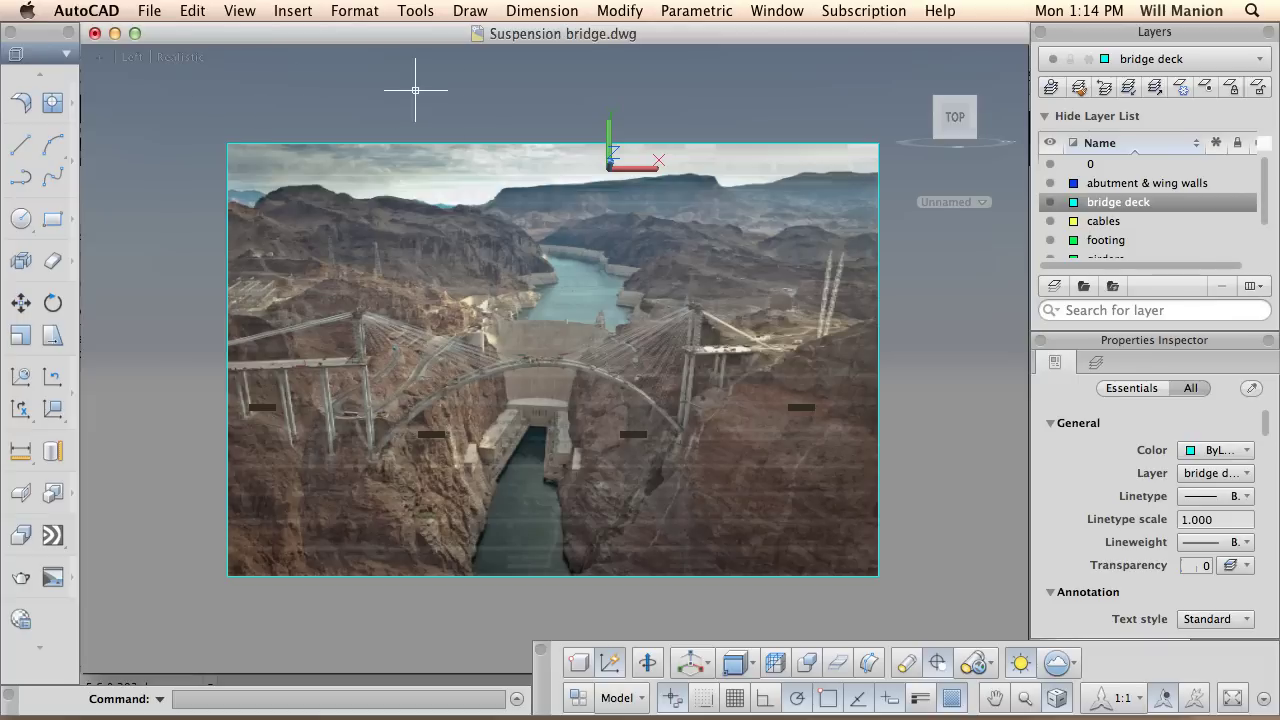
View the bridge and Hoover Dam image straight down in plan, and align the UCS to that view.
mouse_move(957, 116)
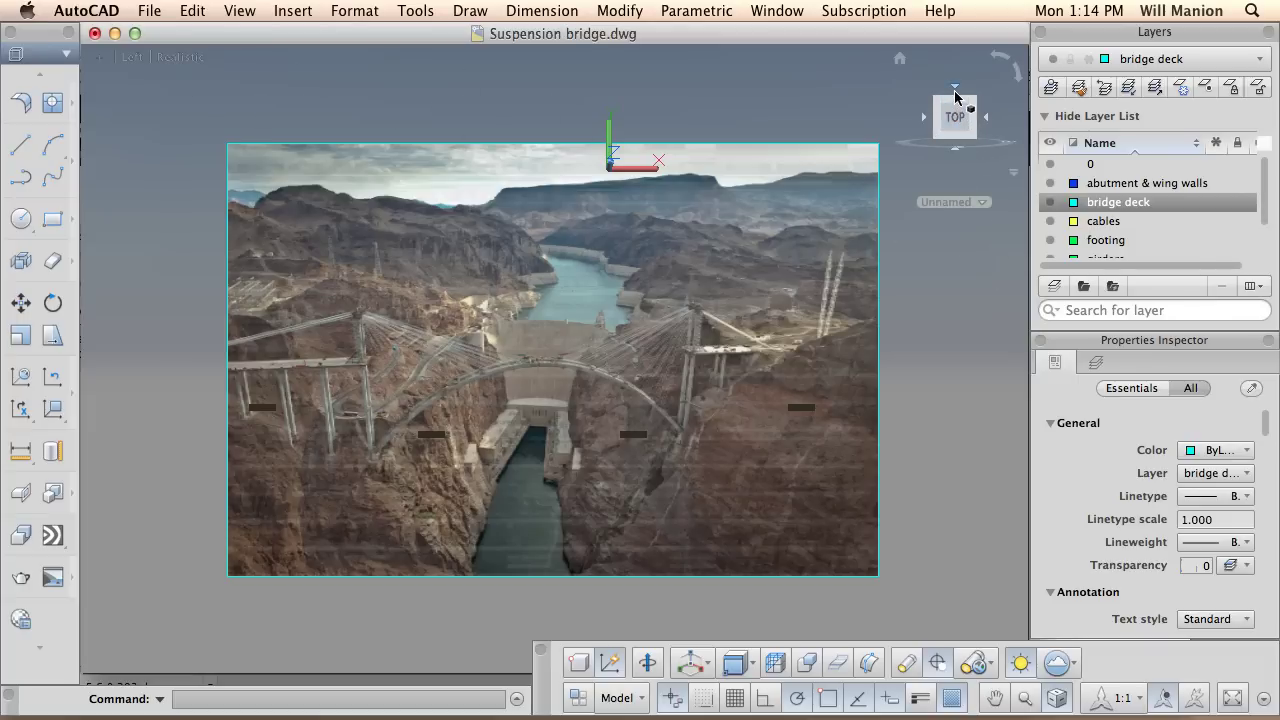
click(955, 92)
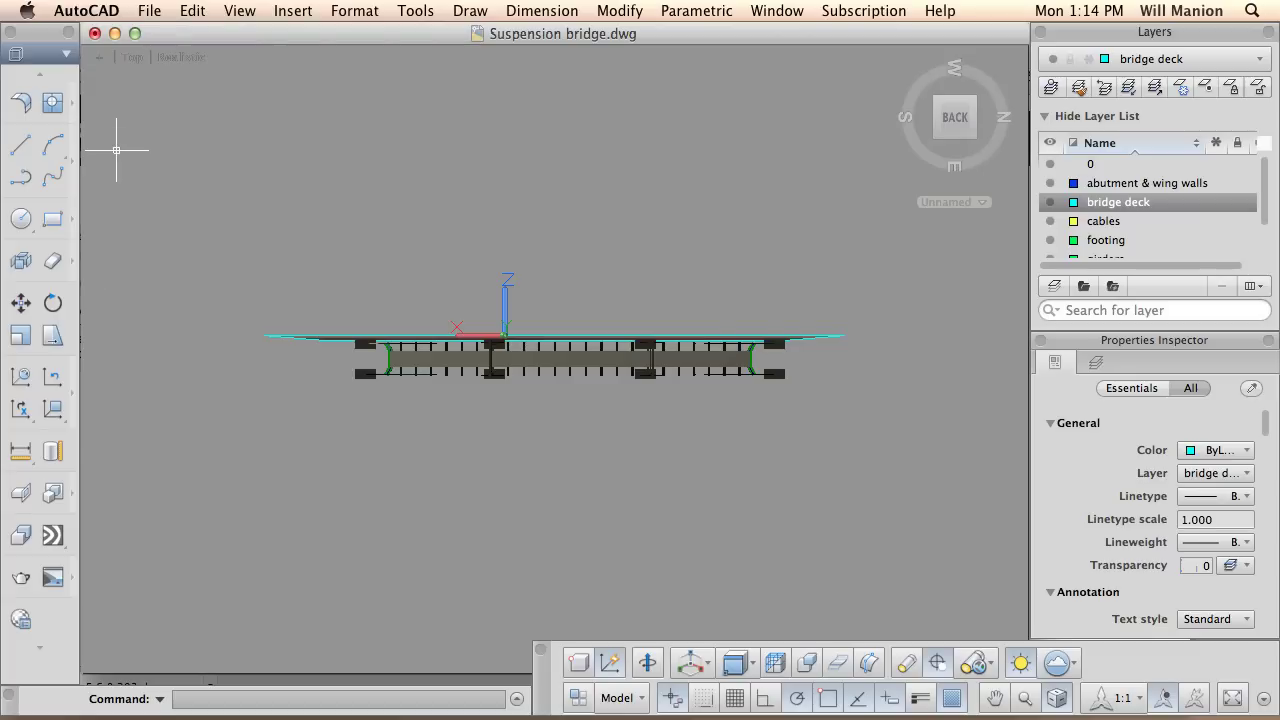
click(67, 420)
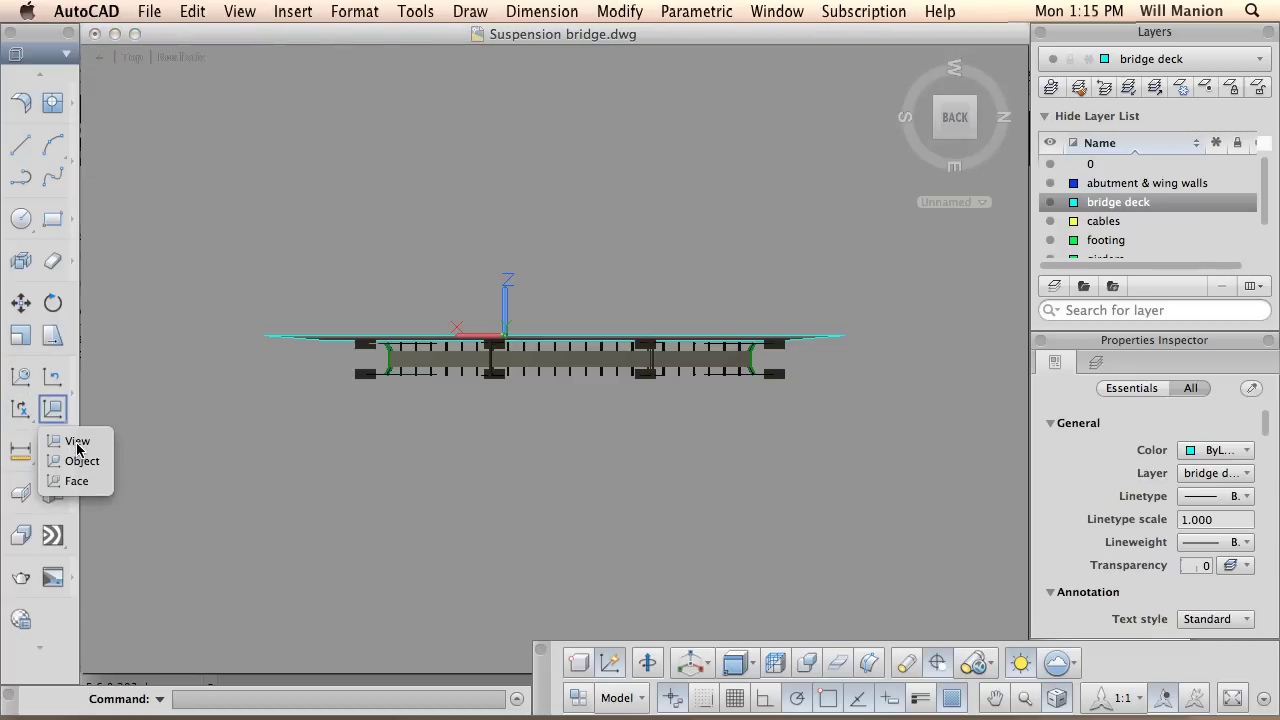
click(77, 443)
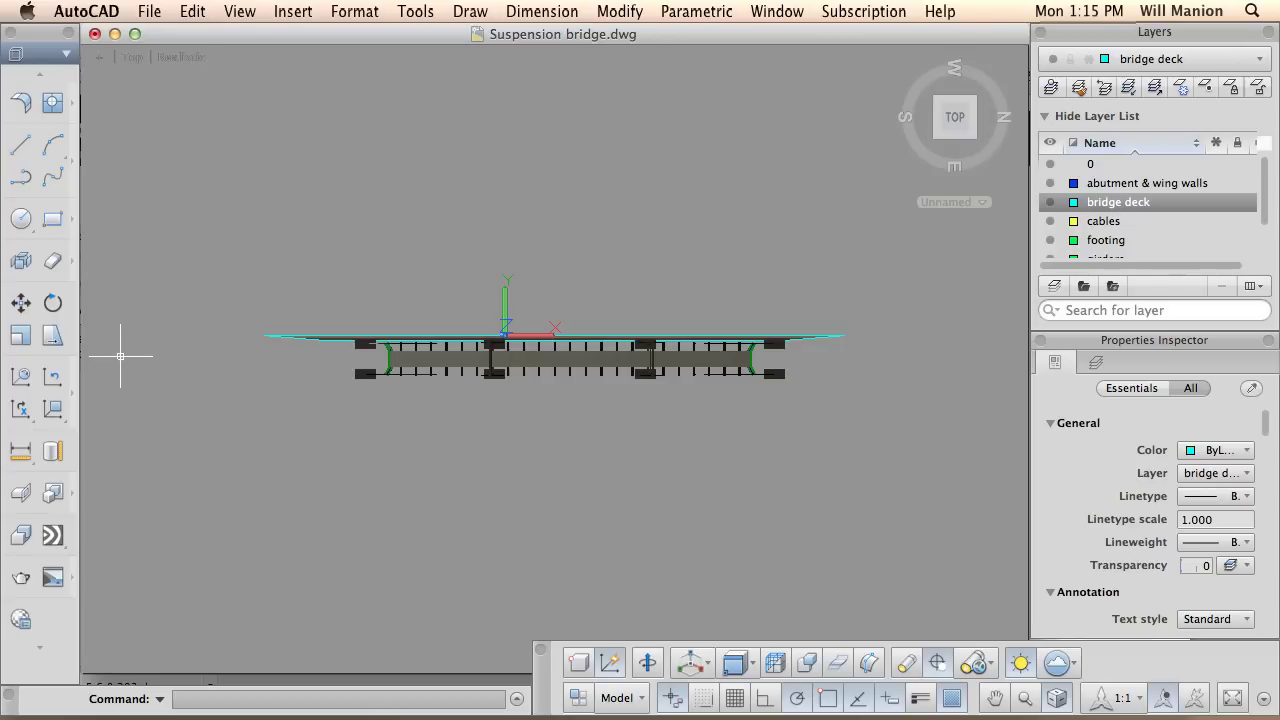
Move the Hoover Dam image straight across the bridge from its current long side to just beyond the opposite side.
click(21, 302)
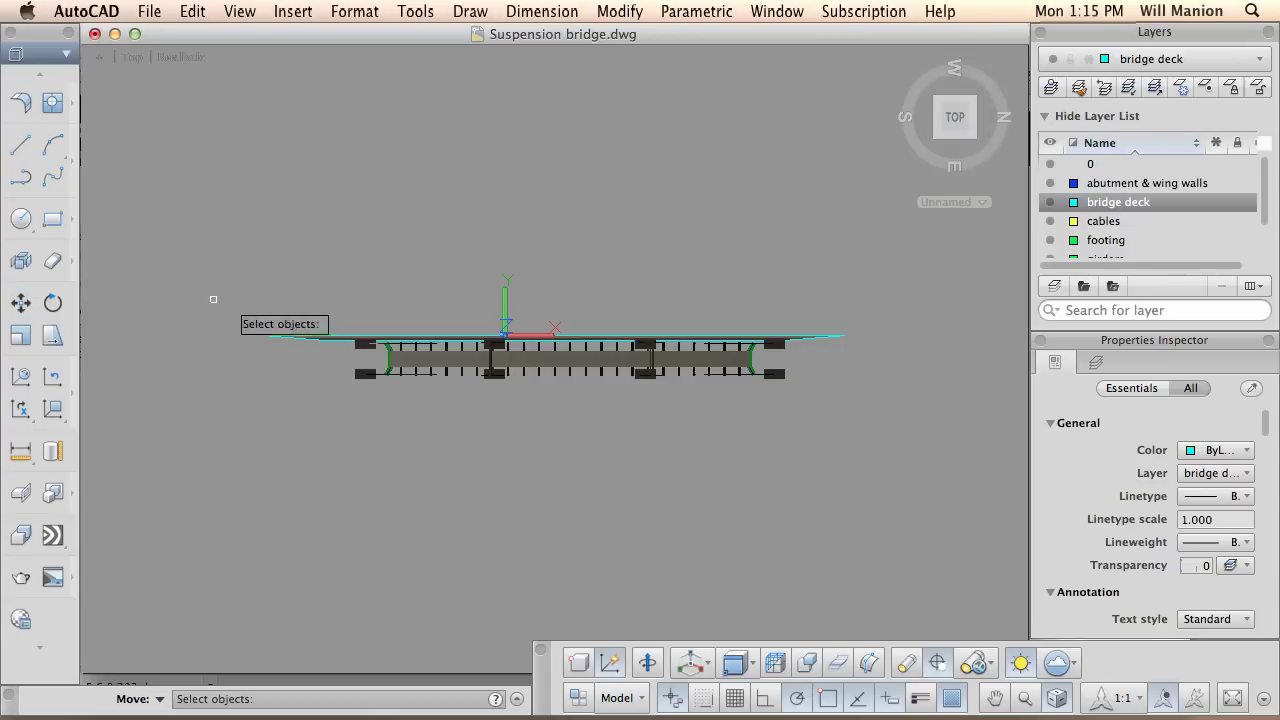
click(282, 337)
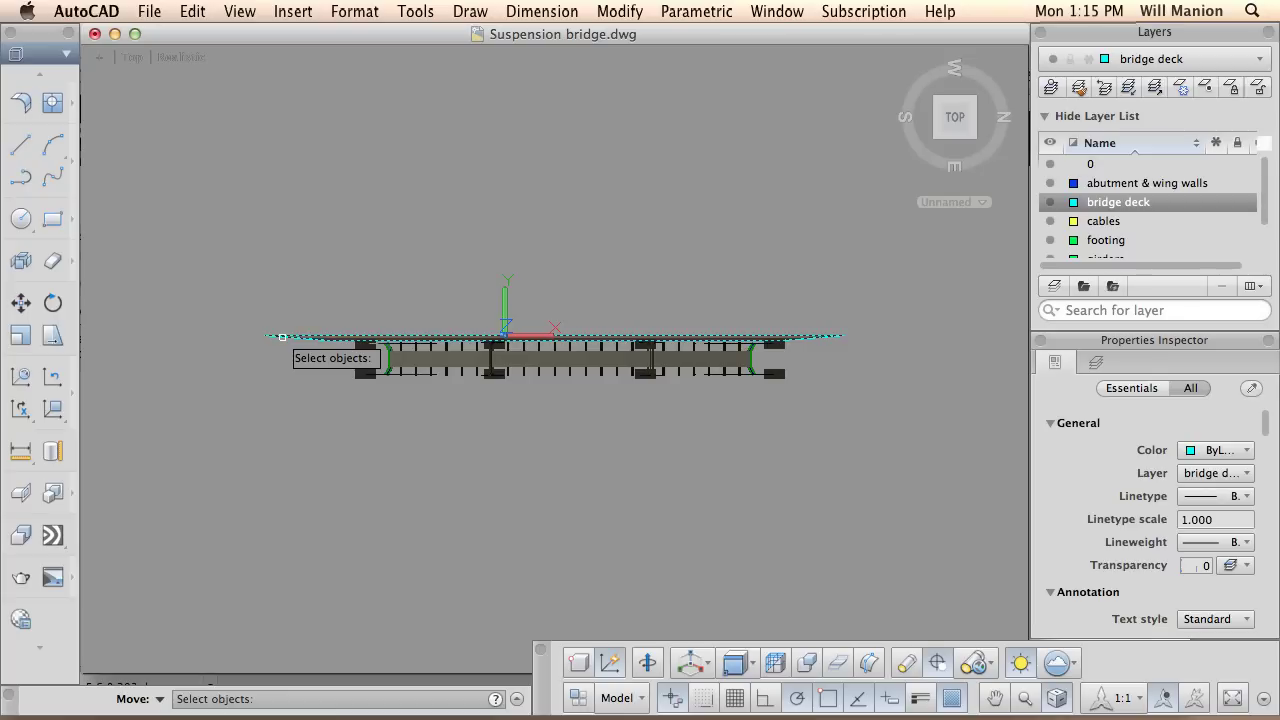
key(Return)
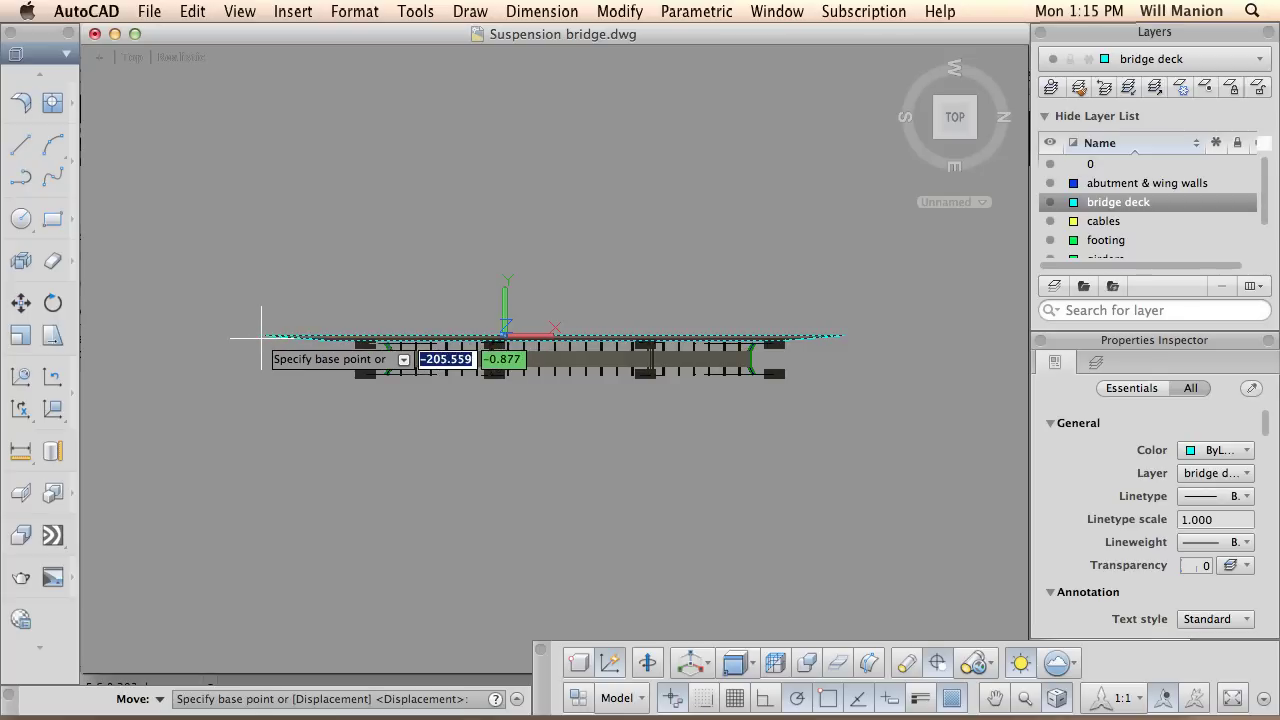
click(271, 336)
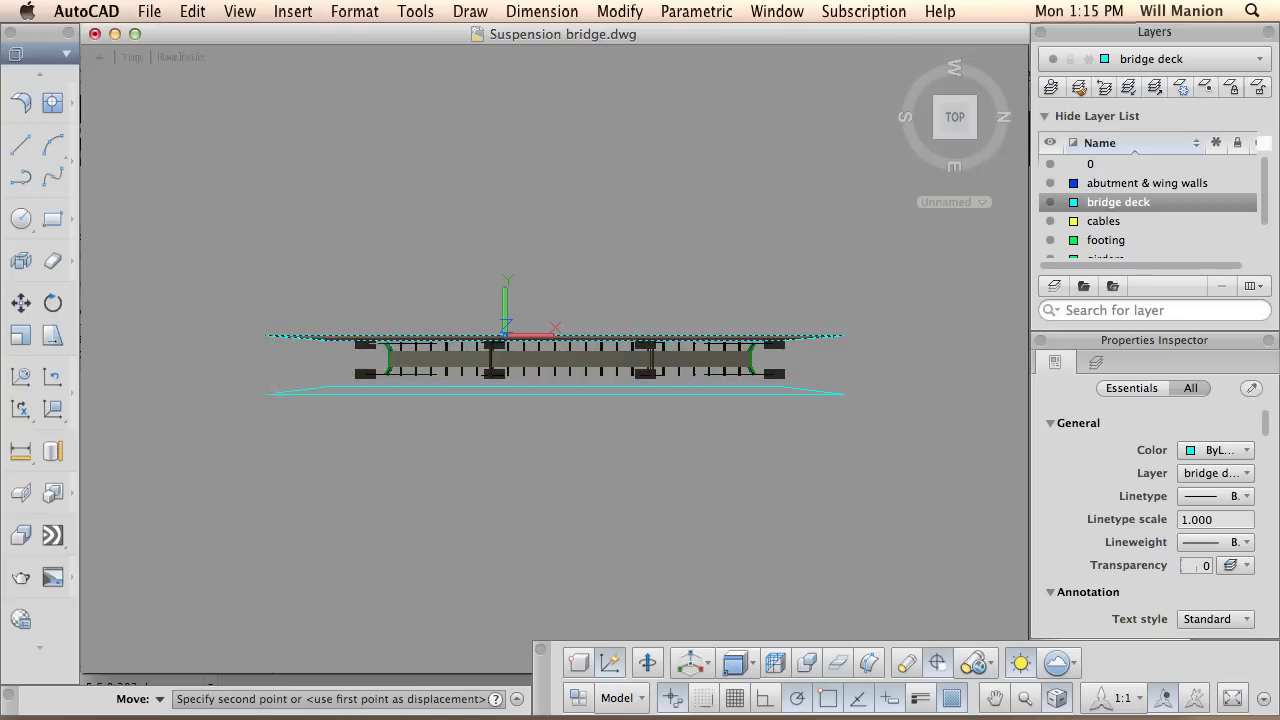
click(271, 393)
Face the bridge from its long side with the Hoover Dam image as the backdrop, and render the view.
mouse_move(985, 110)
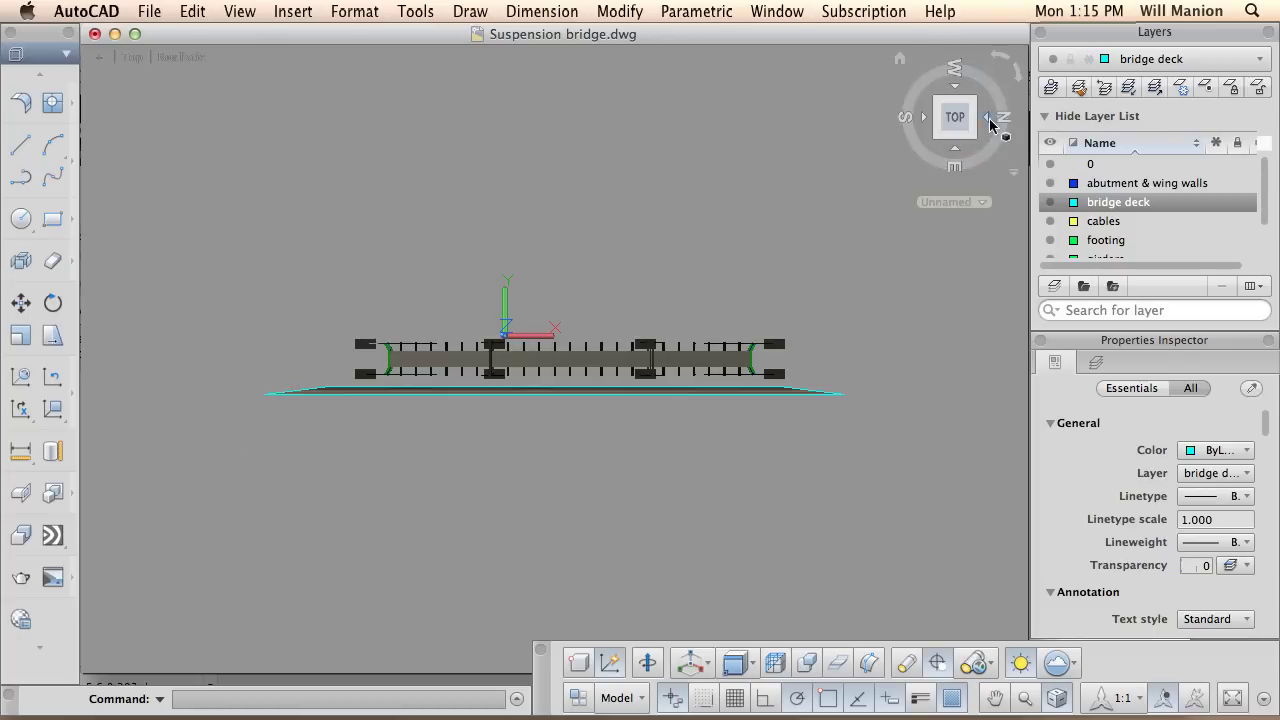
click(955, 85)
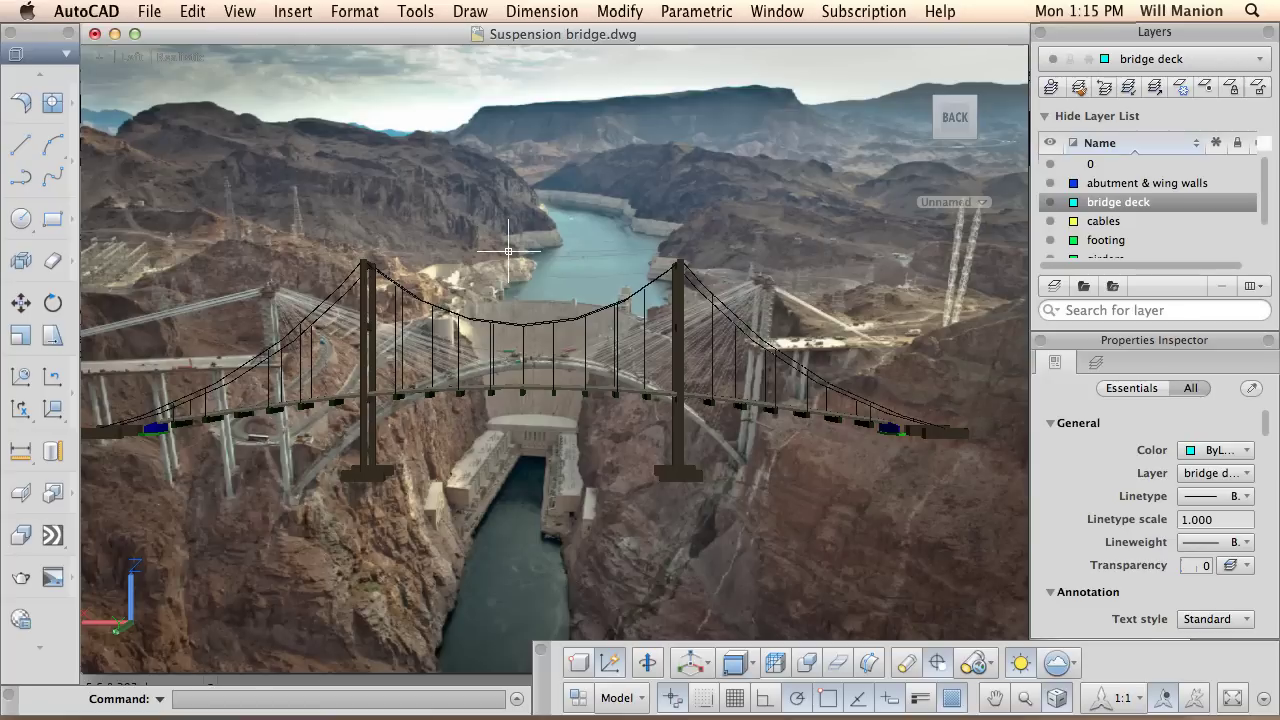
click(22, 578)
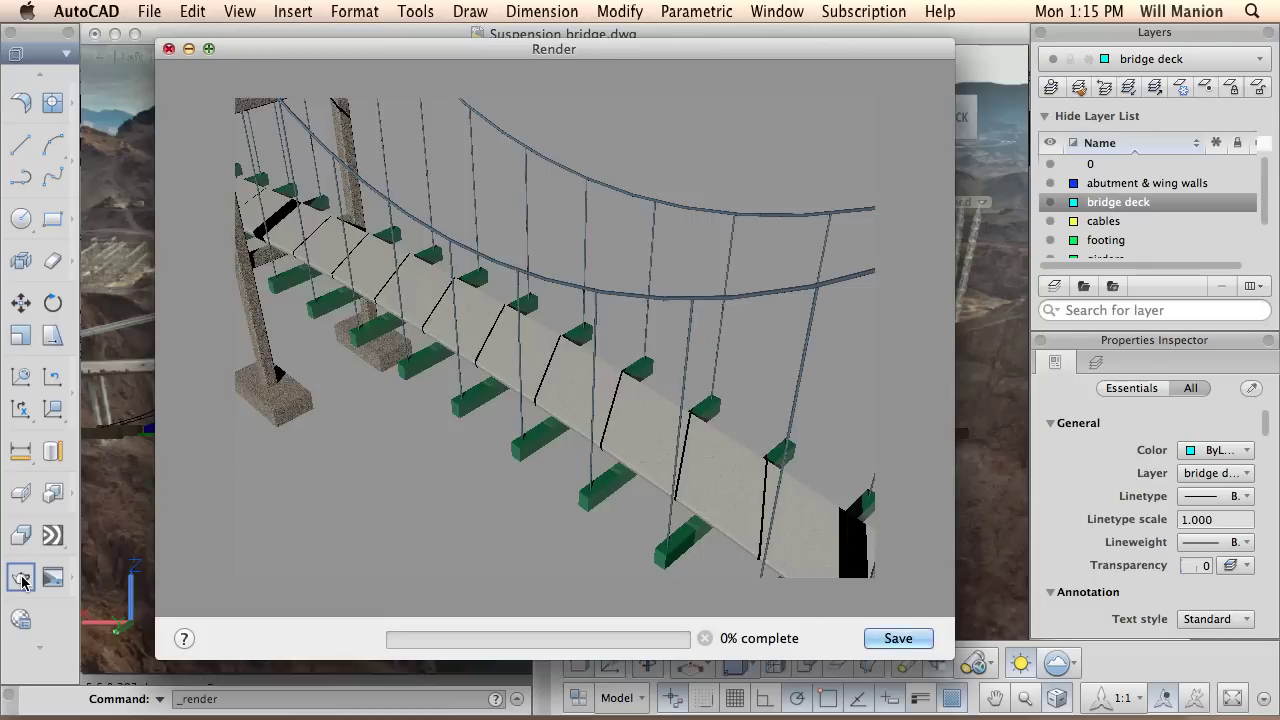